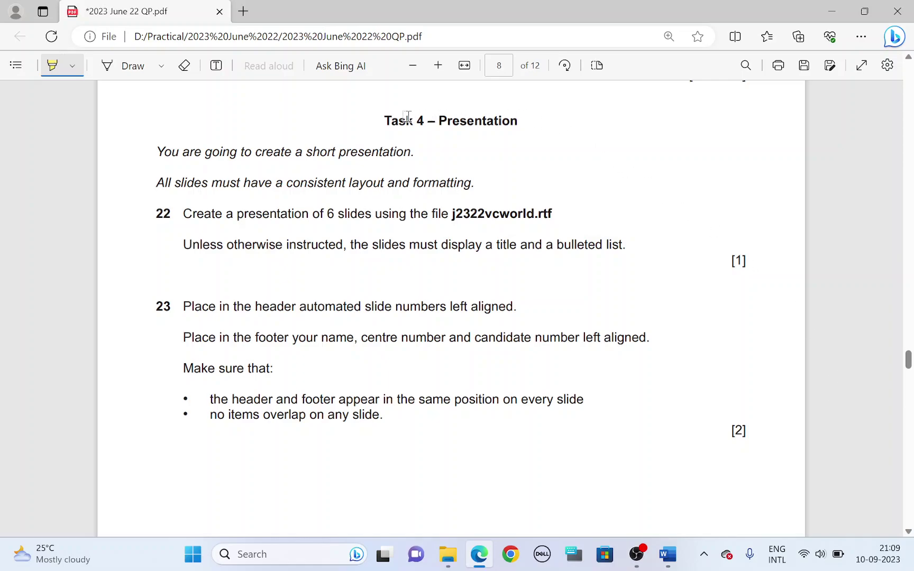
# Highlight the 'Task 4 – Presentation' heading in the PDF, then minimise Edge to the desktop
pyautogui.moveTo(385, 121); pyautogui.dragTo(512, 125)
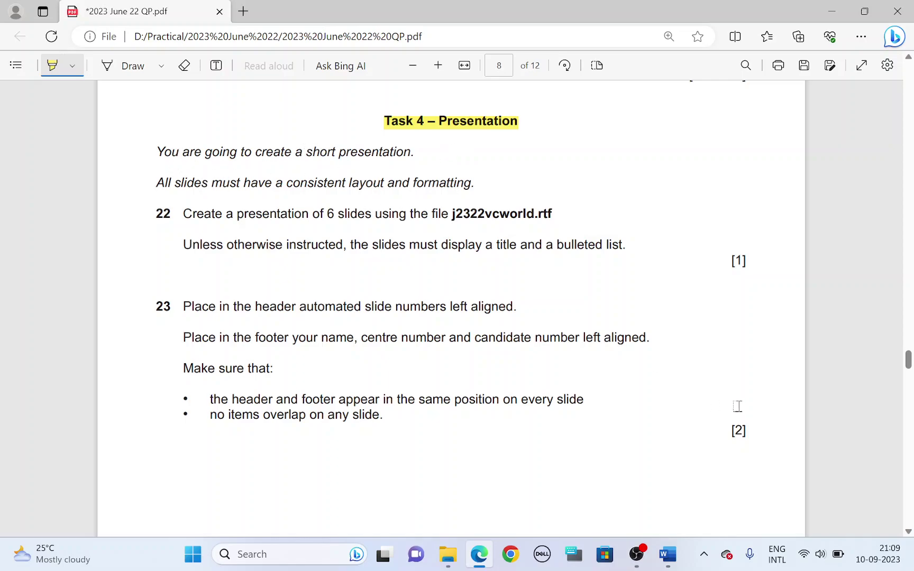
pyautogui.press('super+d')
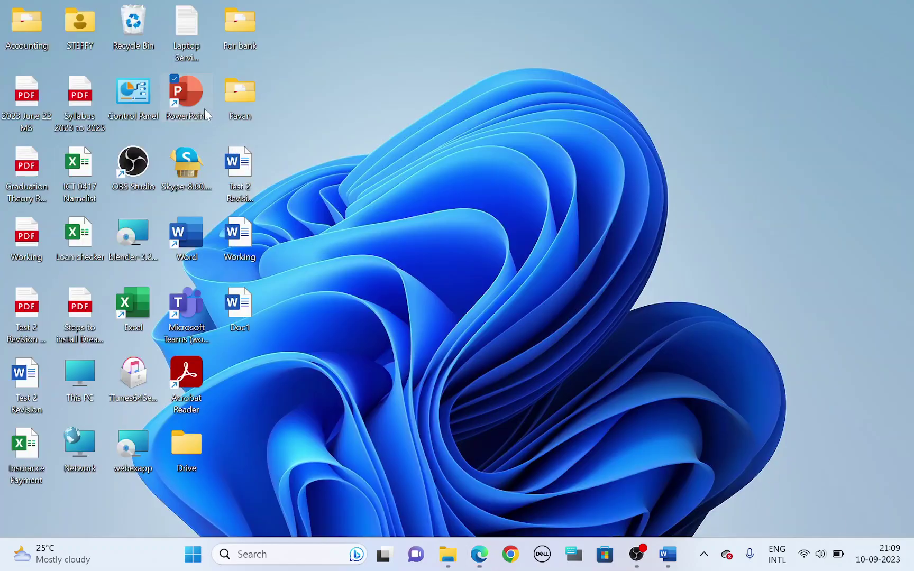
# Launch PowerPoint, start a blank presentation and bring up the full Save As dialog
pyautogui.doubleClick(204, 108)
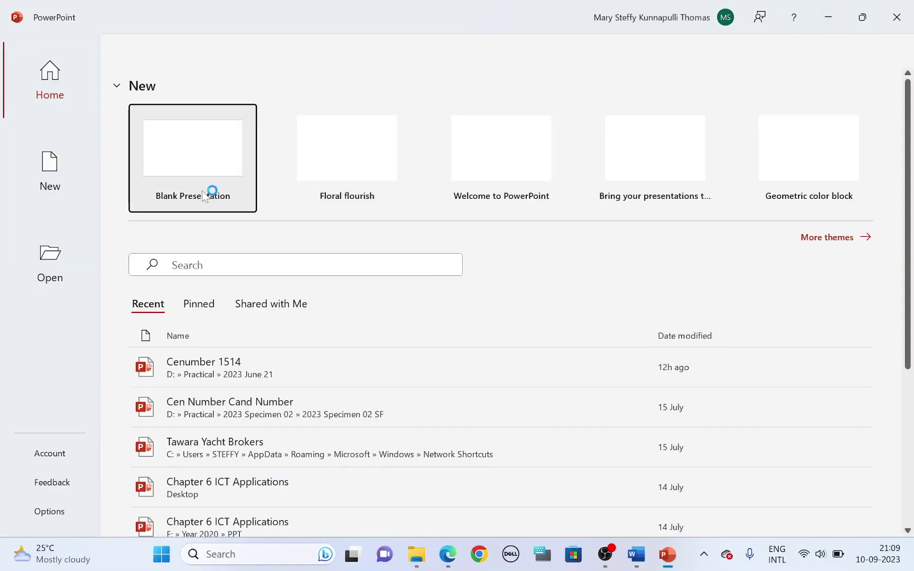
pyautogui.click(192, 167)
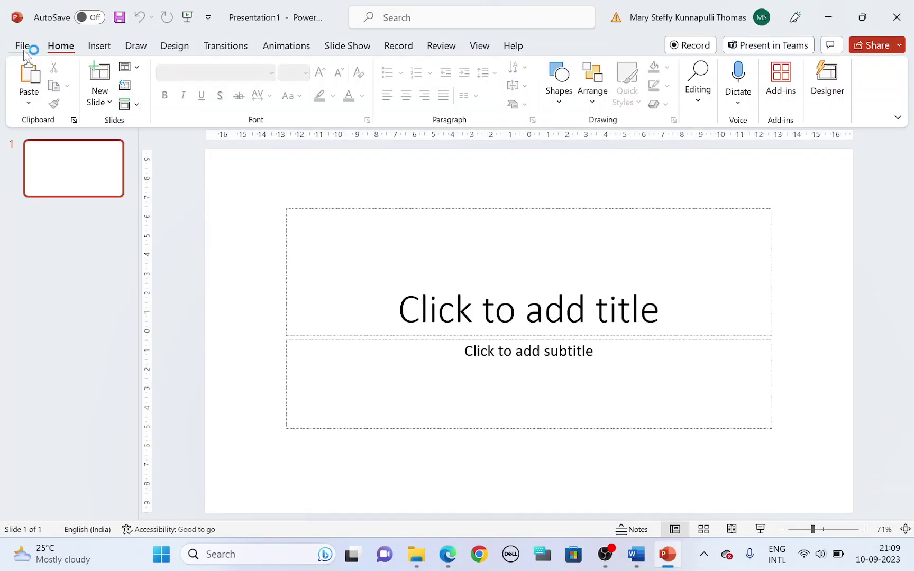
pyautogui.click(23, 48)
pyautogui.click(58, 262)
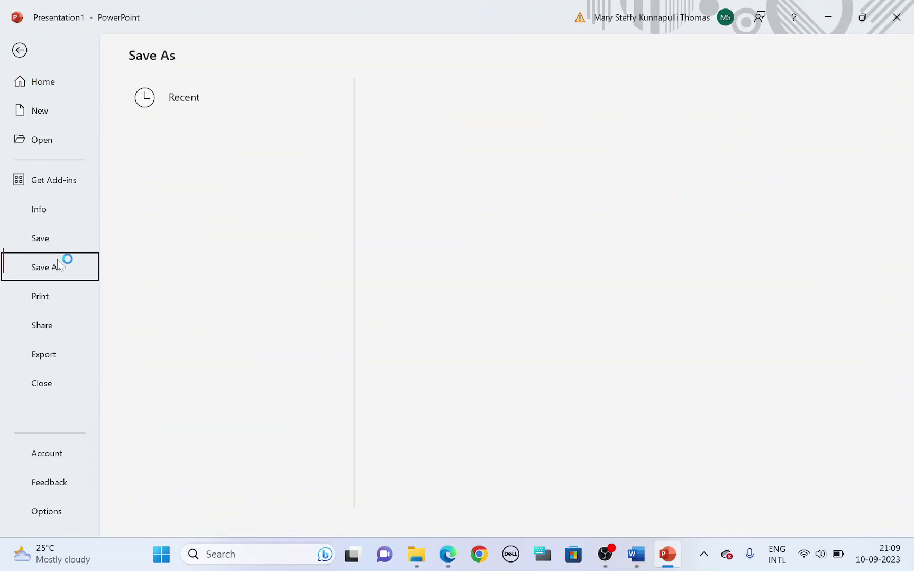
pyautogui.click(182, 298)
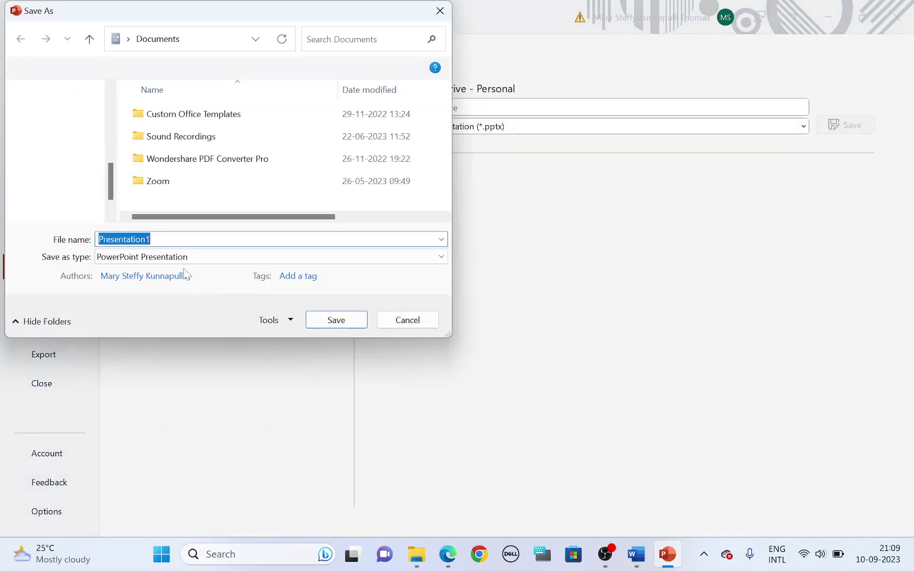
pyautogui.scroll(-3, 110, 167)
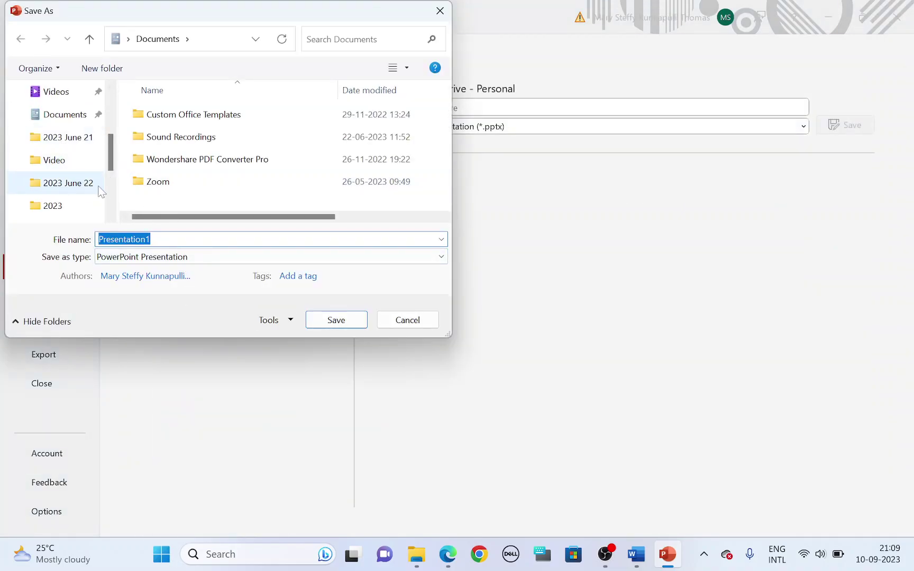
pyautogui.scroll(-5, 77, 164)
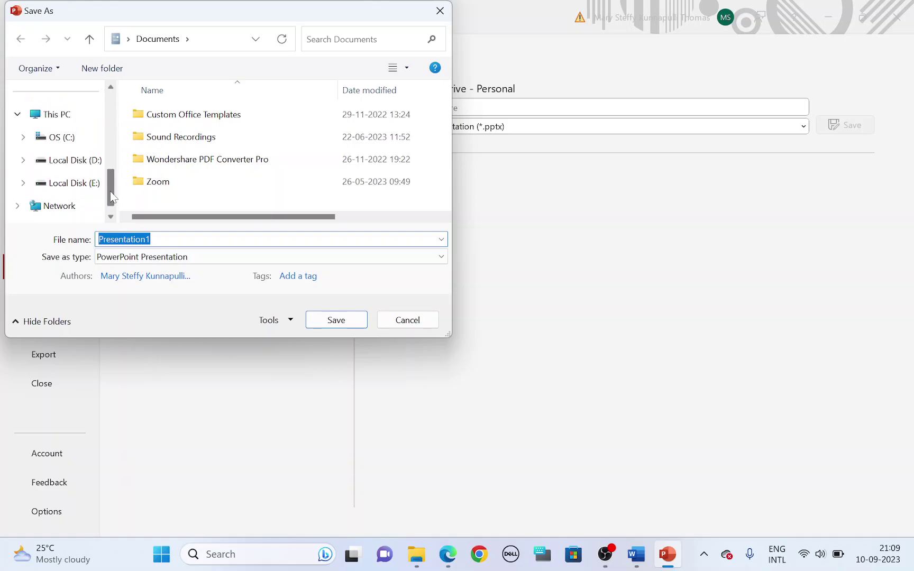
# Save the presentation in D:\Practical\2023 June 22 under the centre-number file name
pyautogui.click(74, 159)
pyautogui.click(375, 12)
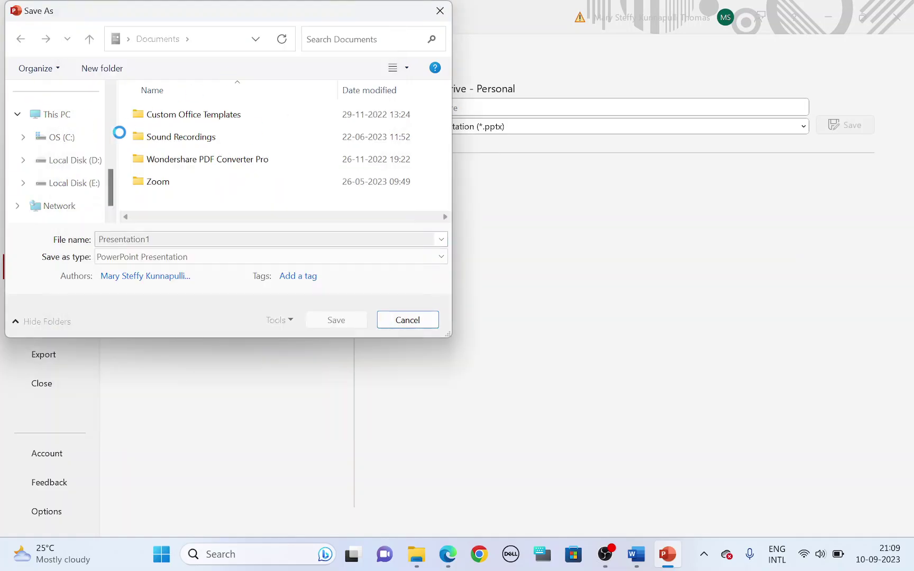
pyautogui.click(74, 160)
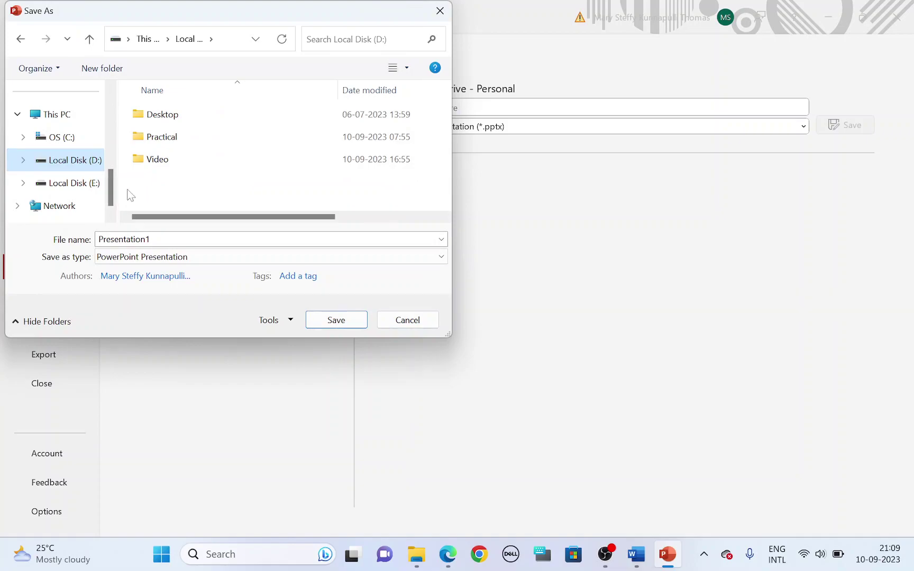
pyautogui.doubleClick(167, 137)
pyautogui.doubleClick(182, 117)
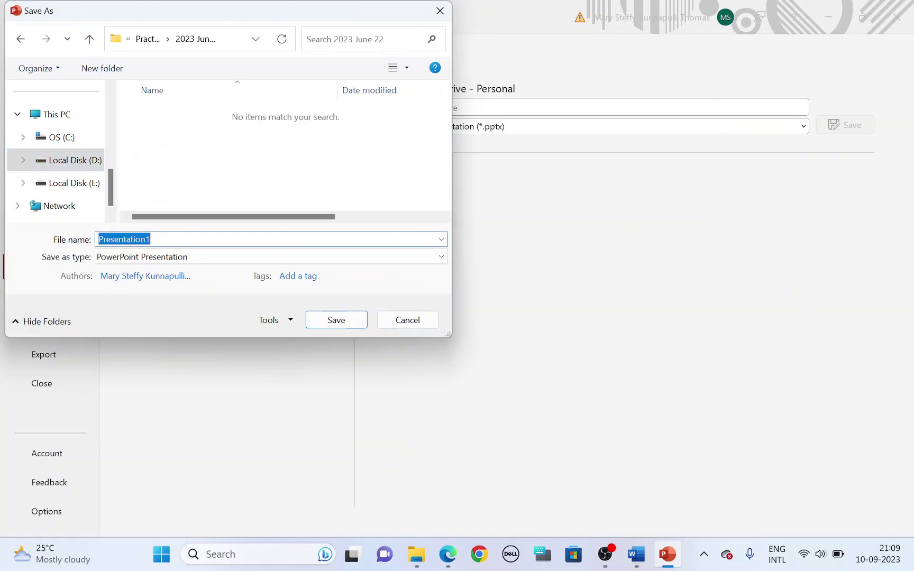
pyautogui.write('Cen')
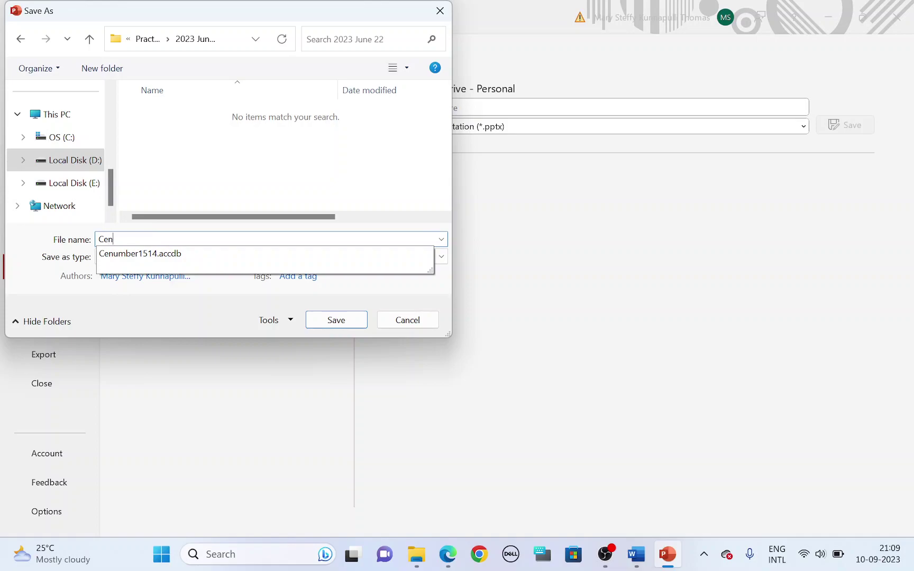
pyautogui.write('number 1514')
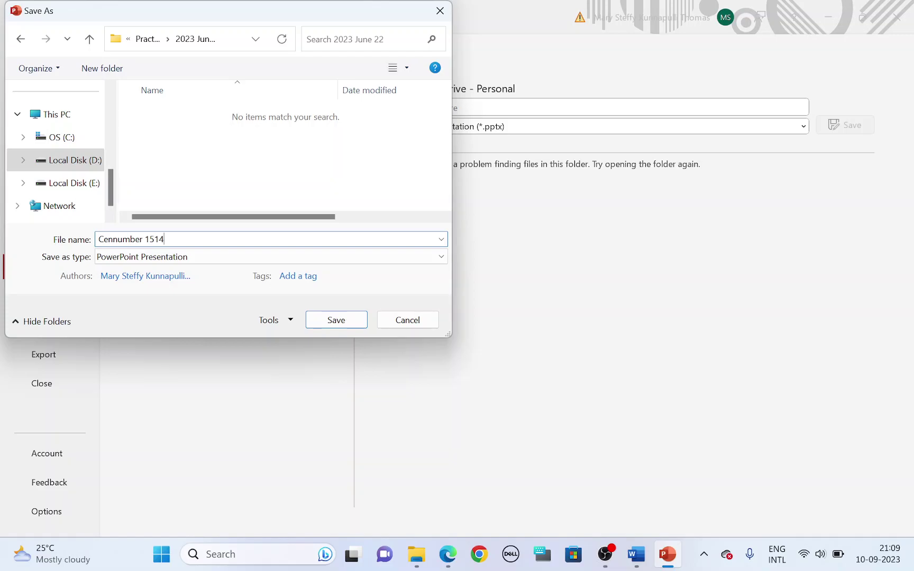
pyautogui.click(336, 319)
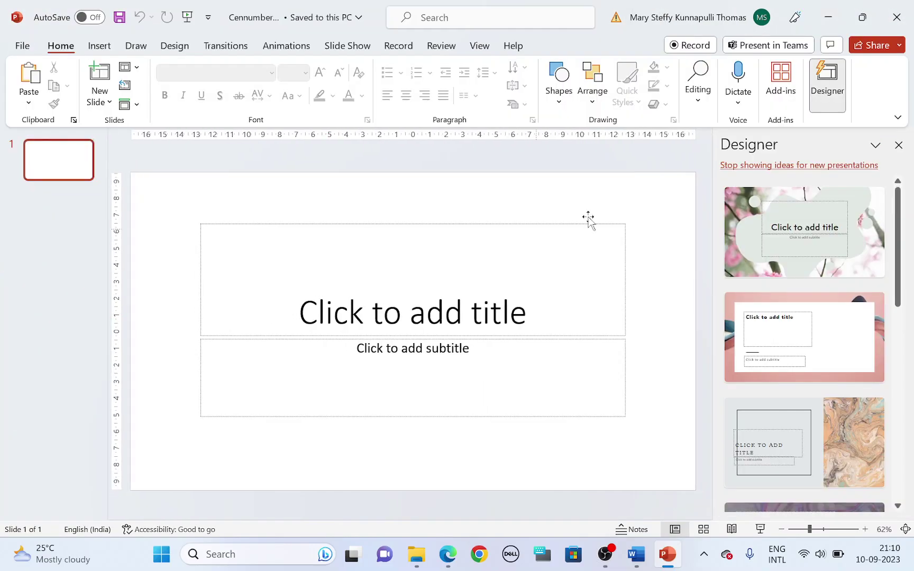
# Highlight '6 slides' and 'j2322vcworld' in question 22, then return to PowerPoint
pyautogui.click(899, 145)
pyautogui.hotkey('alt', 'Tab')
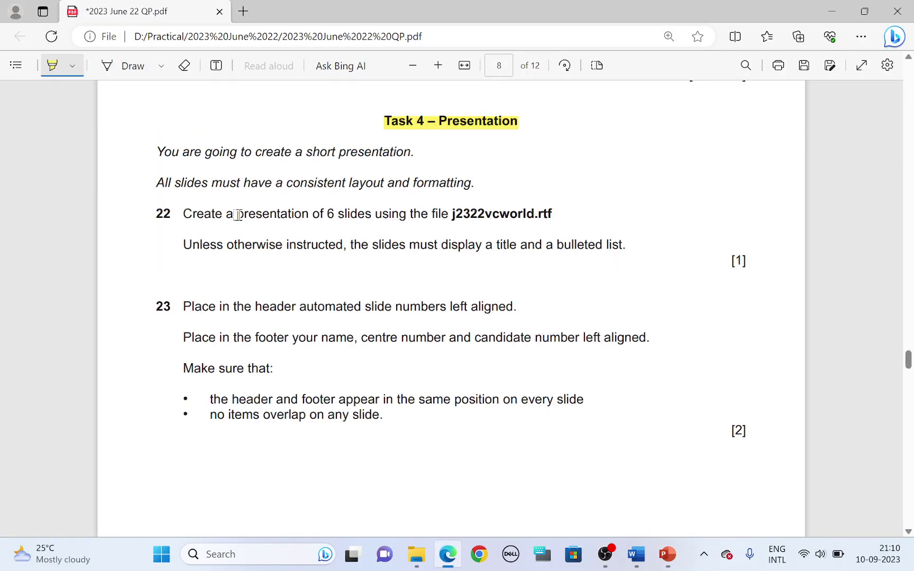
pyautogui.moveTo(327, 215); pyautogui.dragTo(372, 217)
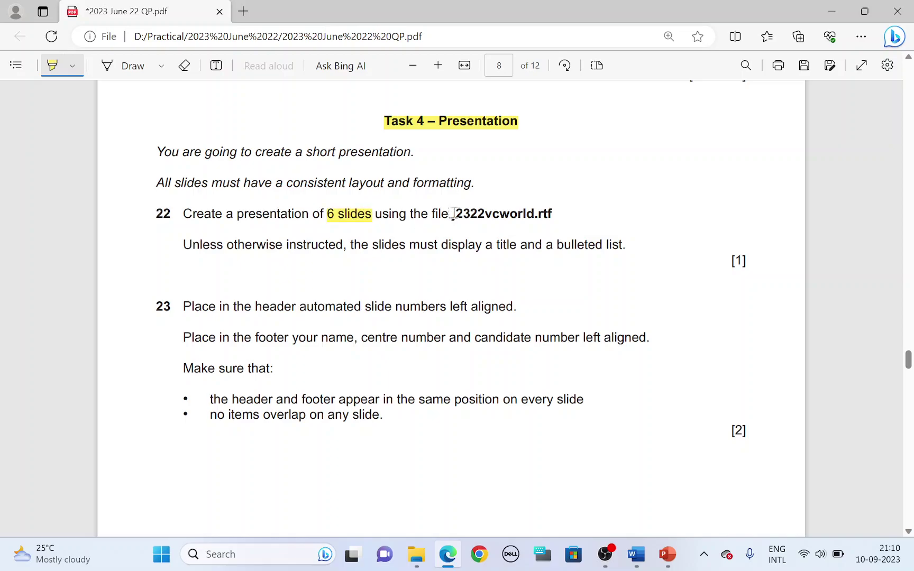
pyautogui.moveTo(453, 214); pyautogui.dragTo(535, 217)
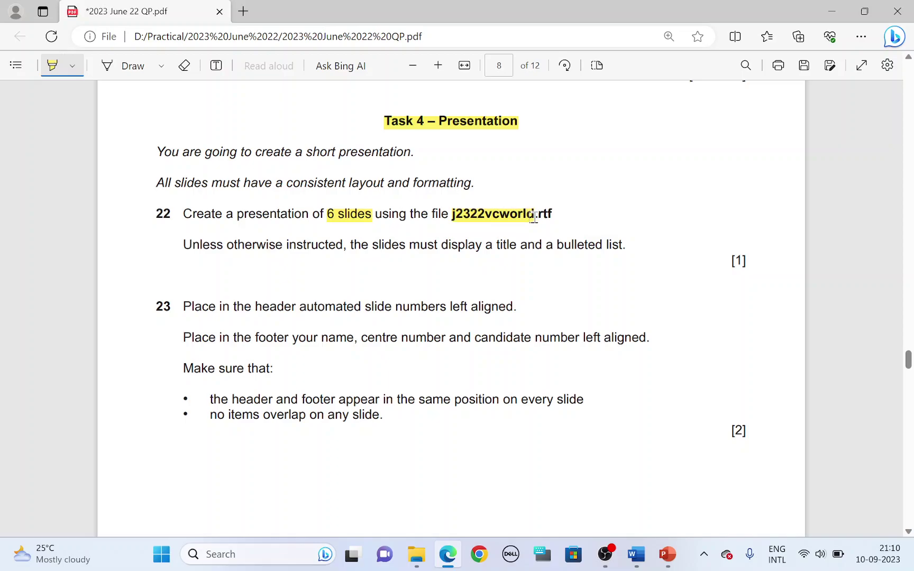
pyautogui.hotkey('alt', 'Tab')
# Insert slides from the j2322vcworld outline file in the 2023 June 22 folder
pyautogui.click(101, 102)
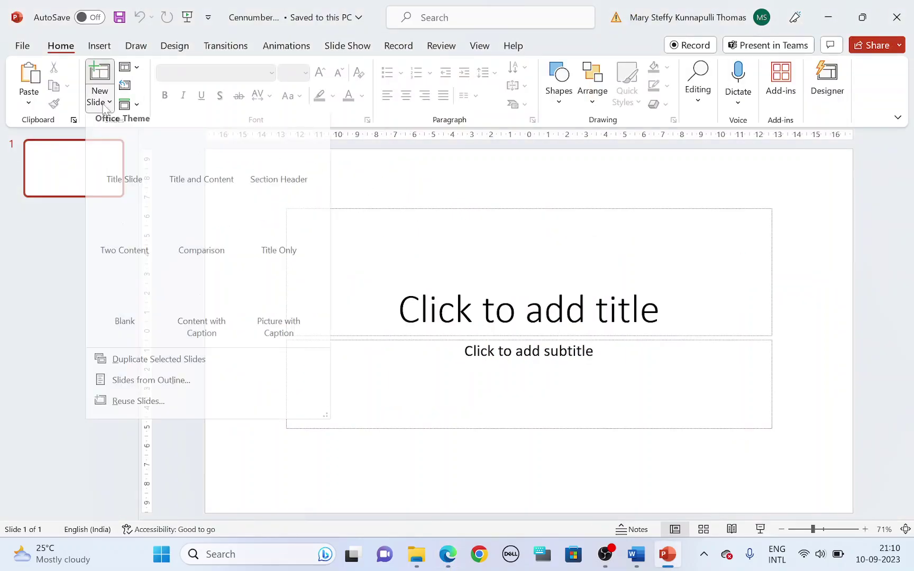
pyautogui.click(154, 391)
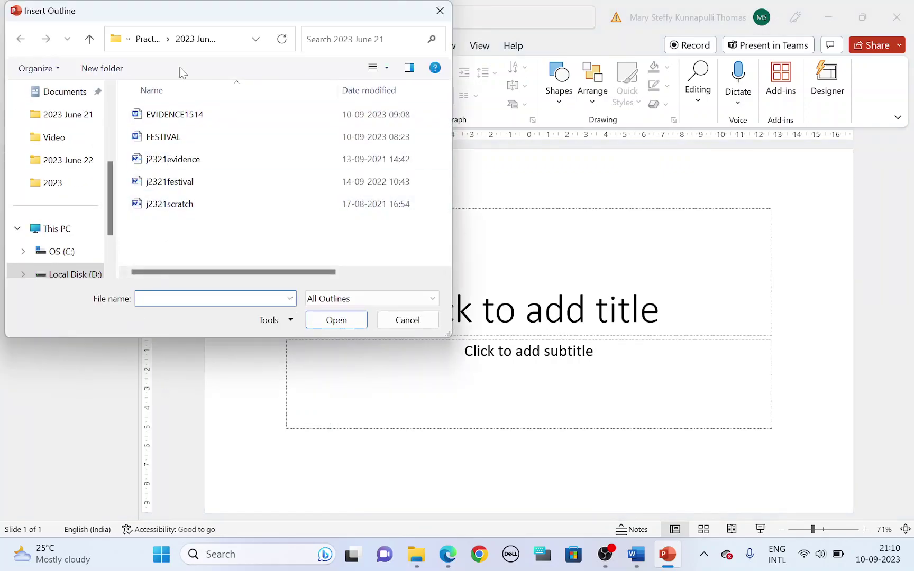
pyautogui.click(148, 38)
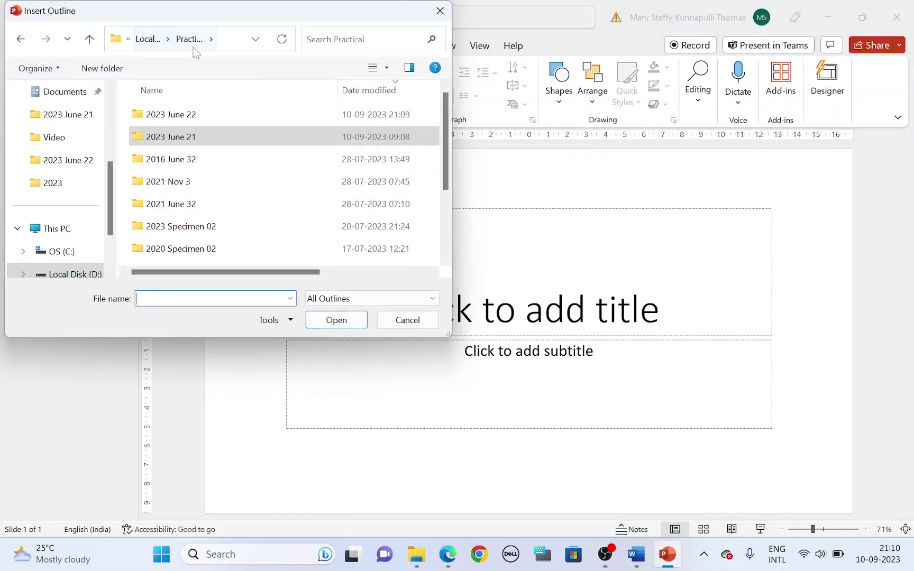
pyautogui.doubleClick(188, 115)
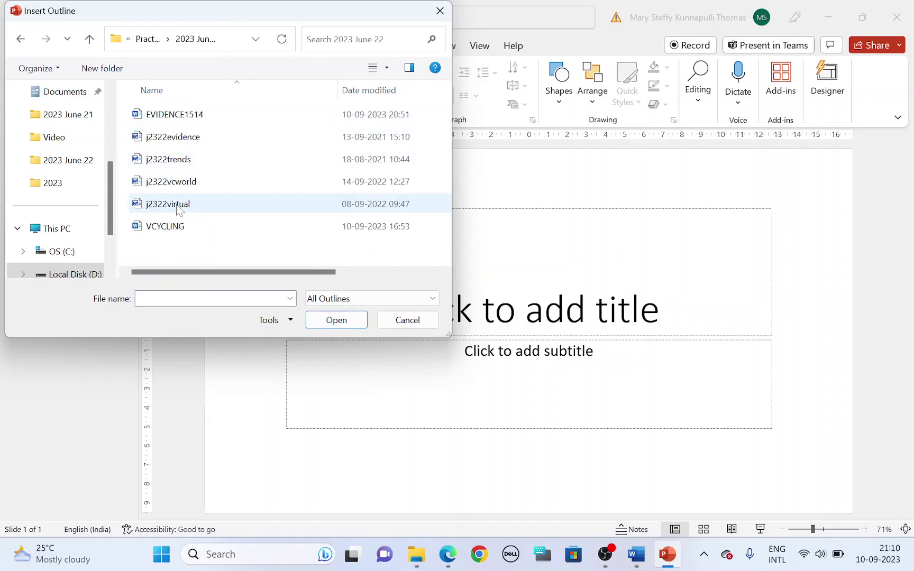
pyautogui.click(193, 187)
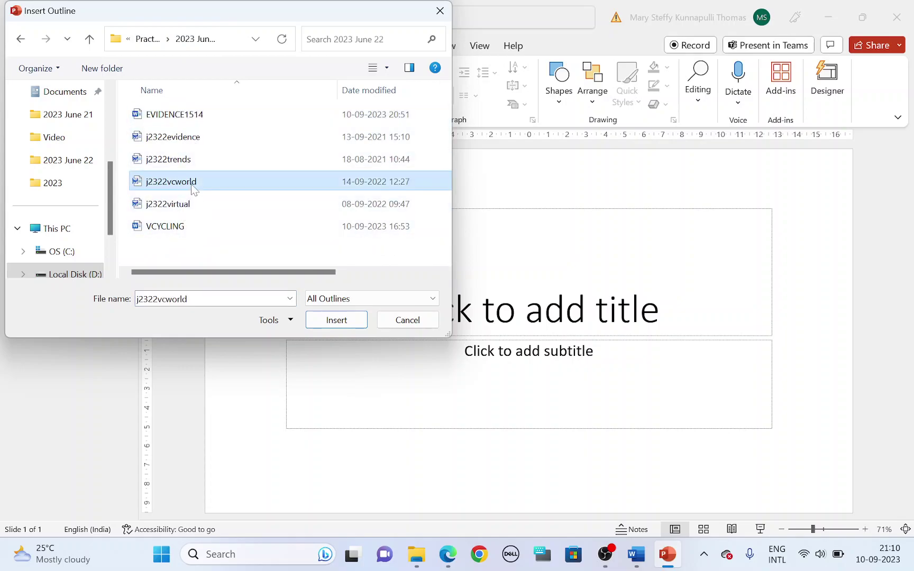
pyautogui.click(335, 320)
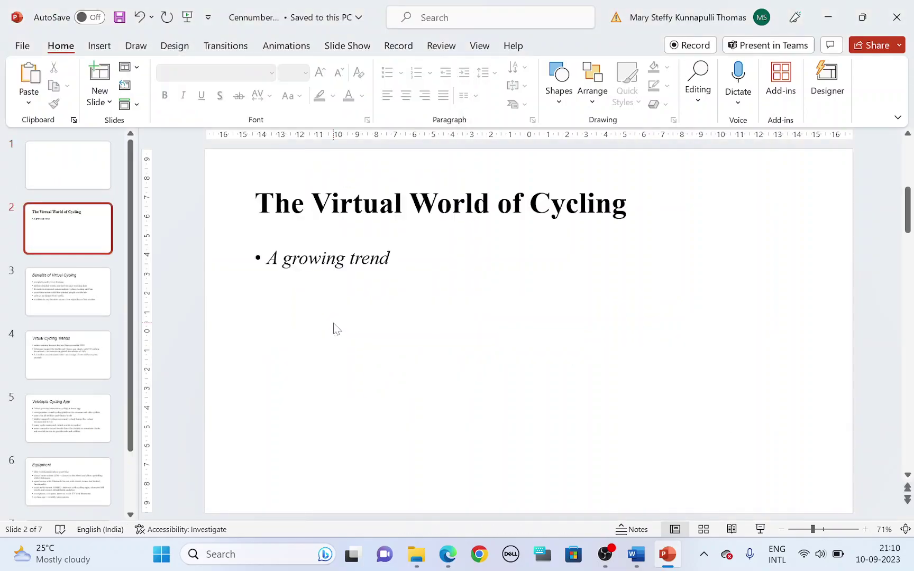
# Delete the blank first slide, then switch to the task PDF
pyautogui.scroll(-2, 62, 493)
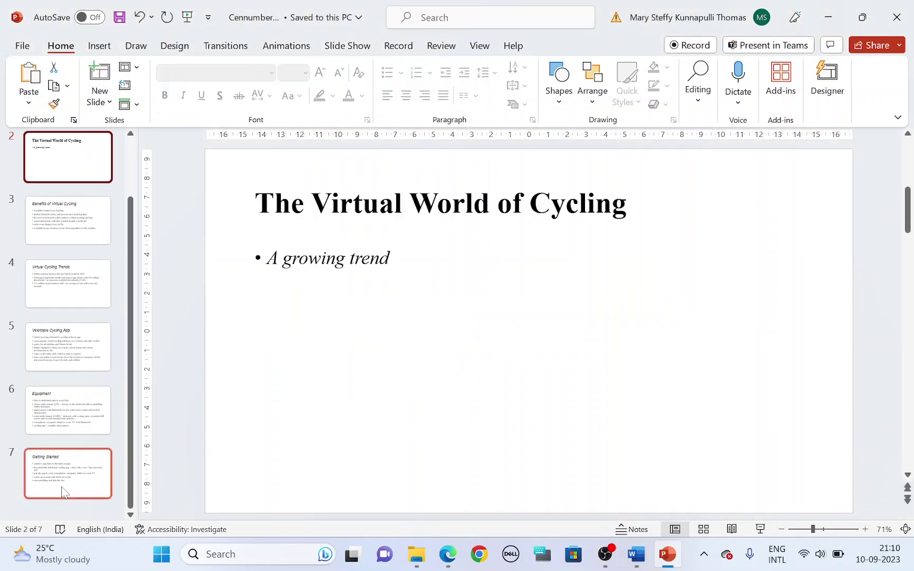
pyautogui.scroll(2, 61, 493)
pyautogui.click(61, 153)
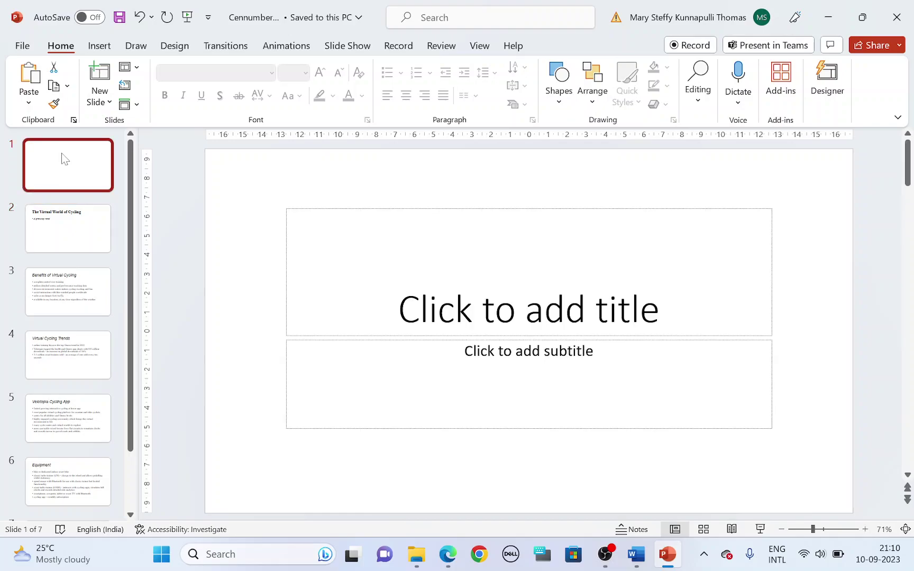
pyautogui.rightClick(61, 152)
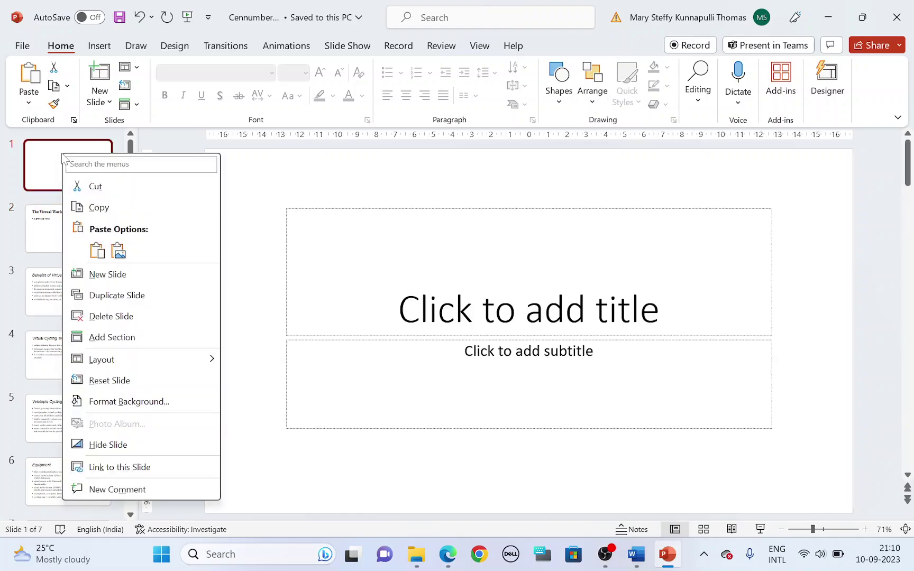
pyautogui.click(120, 316)
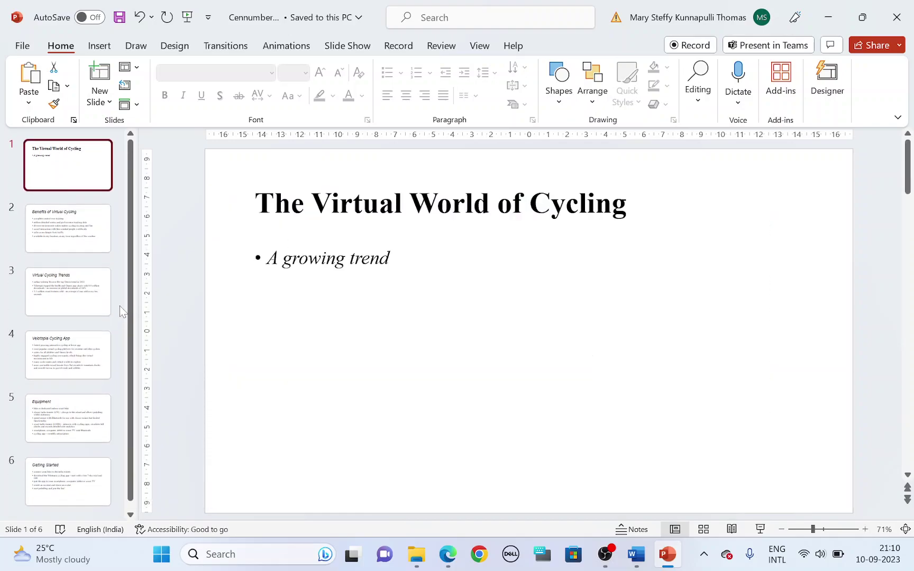
pyautogui.hotkey('alt', 'Tab')
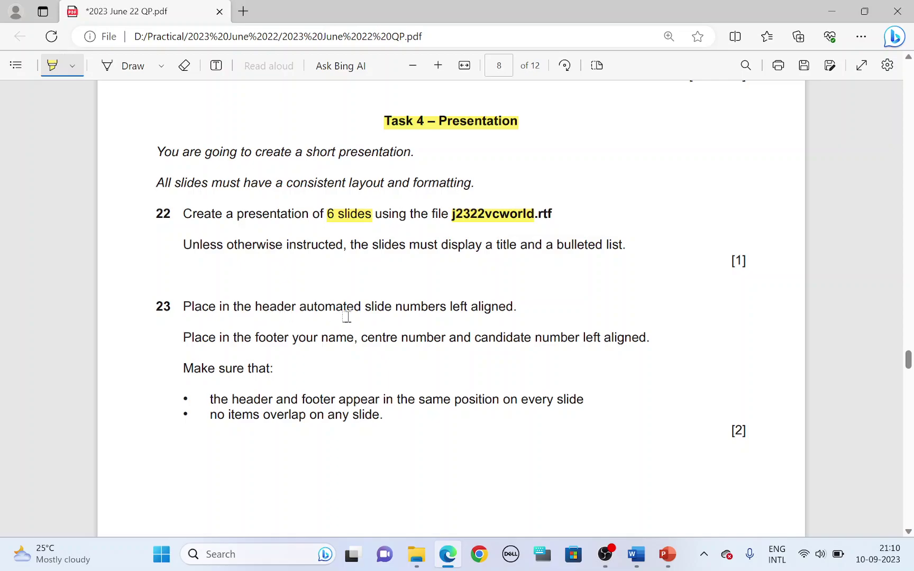
# Return to the cycling presentation and open the View ribbon
pyautogui.hotkey('alt', 'Tab')
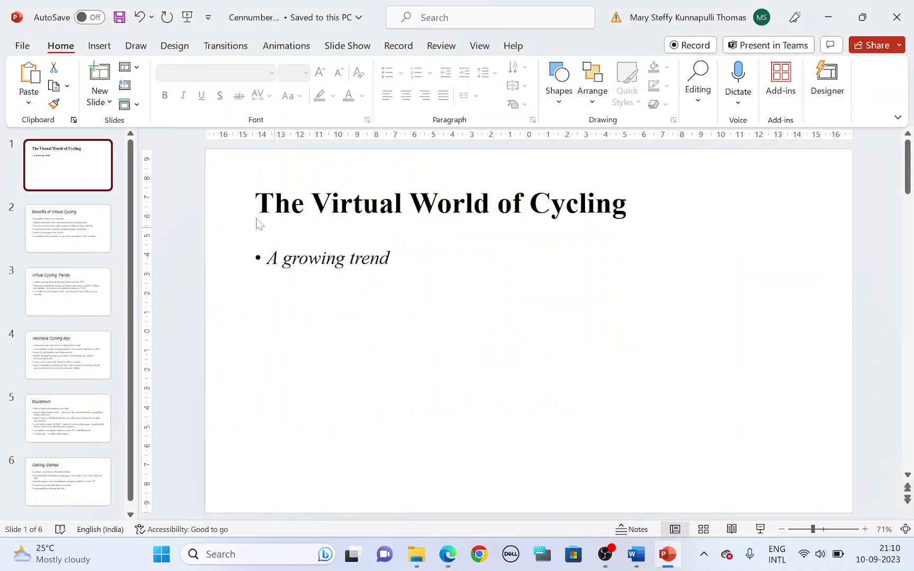
pyautogui.hotkey('alt', 'Tab')
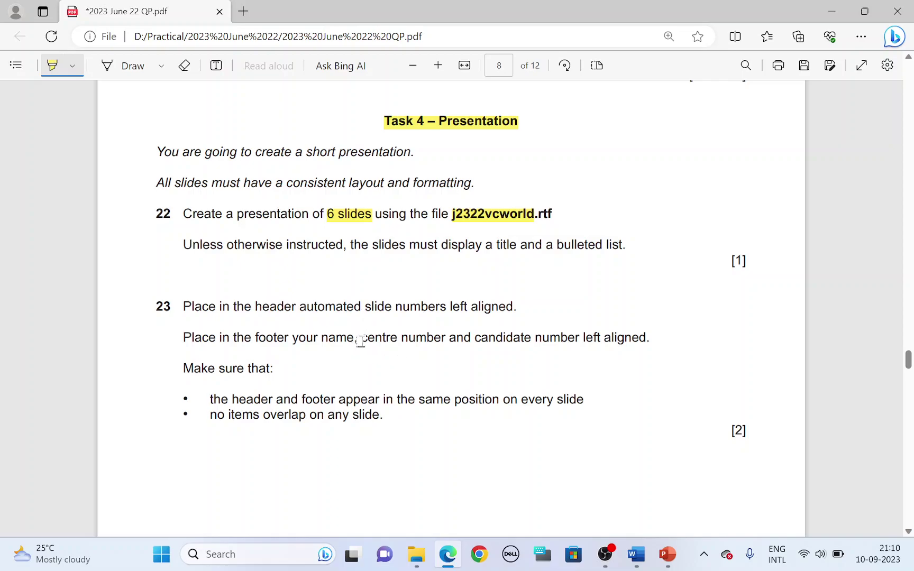
pyautogui.hotkey('alt', 'Tab')
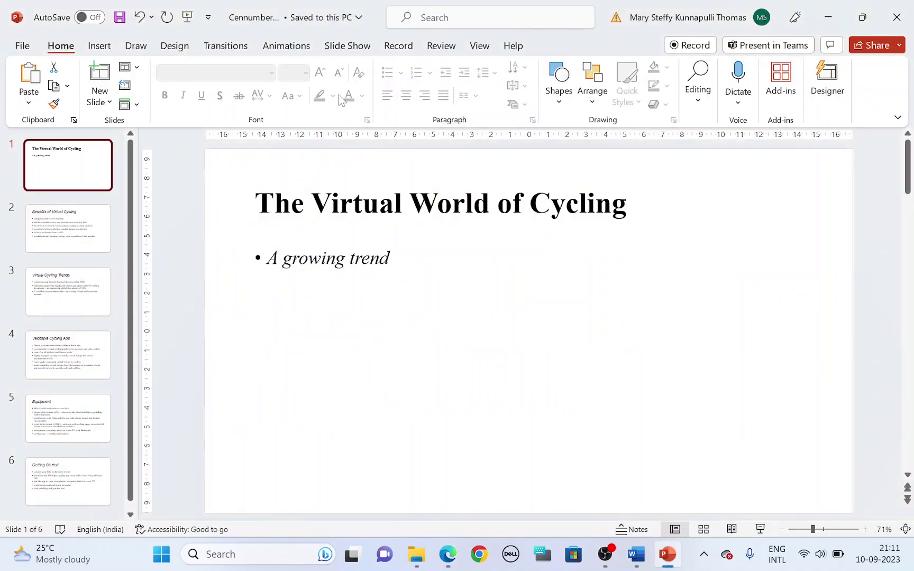
pyautogui.click(479, 45)
# In Slide Master view, narrow the slide-number placeholder and highlight 'left aligned' in question 23
pyautogui.click(202, 87)
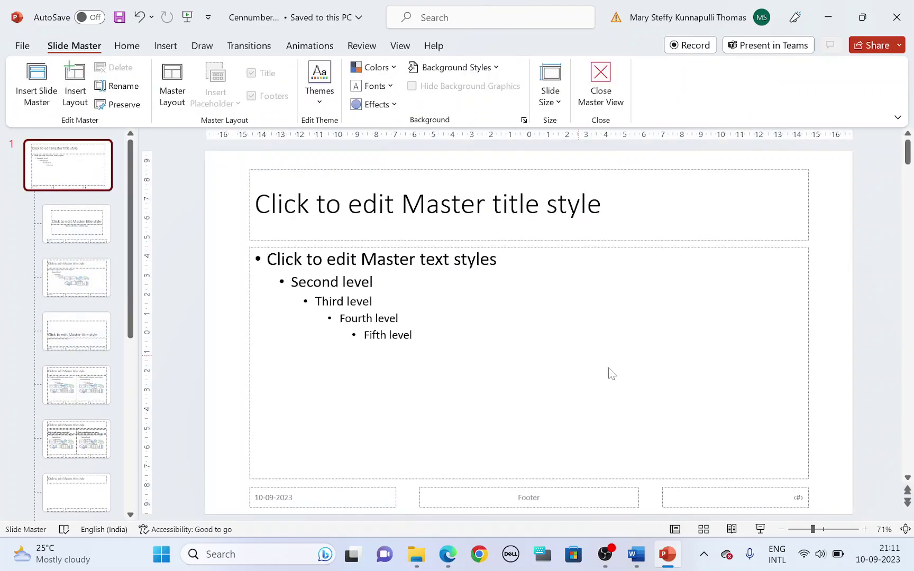
pyautogui.click(708, 506)
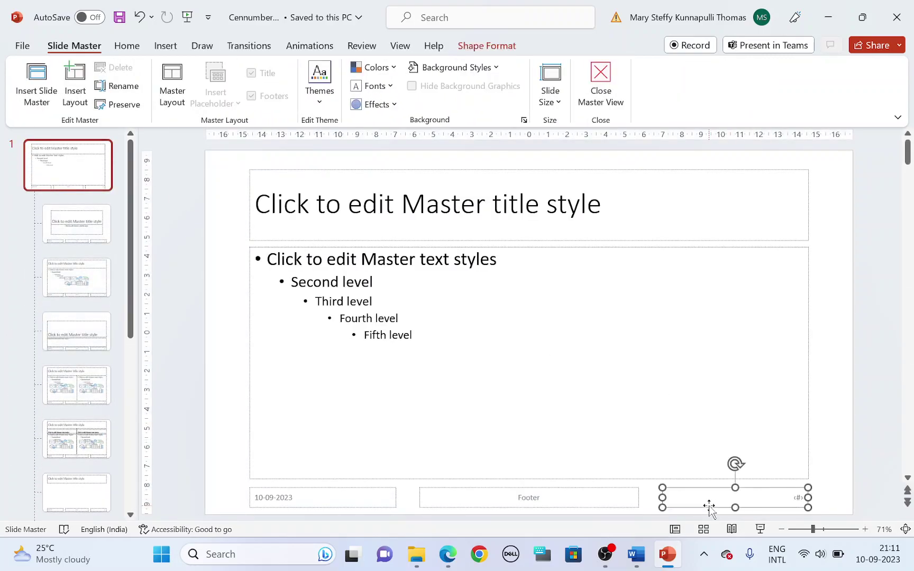
pyautogui.moveTo(659, 498); pyautogui.dragTo(775, 494)
pyautogui.hotkey('alt', 'Tab')
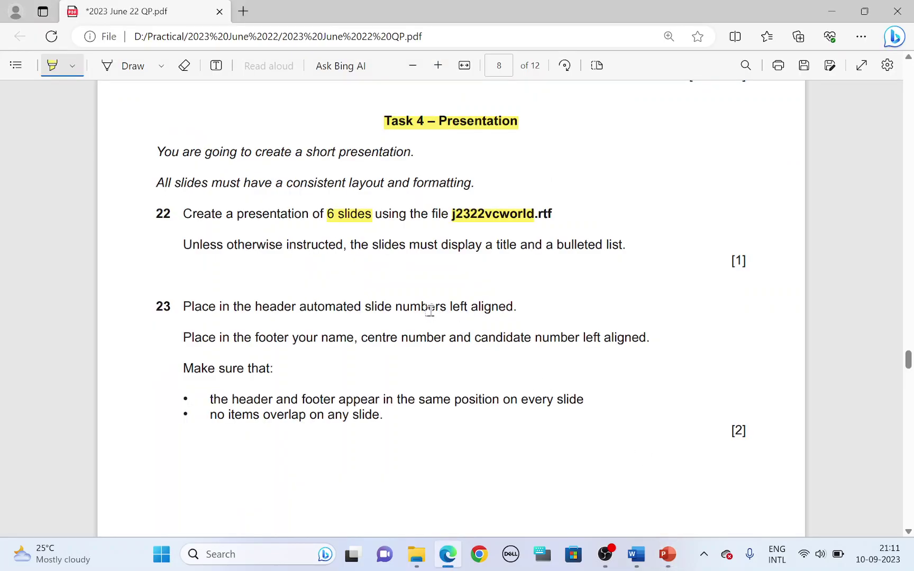
pyautogui.moveTo(450, 308); pyautogui.dragTo(514, 307)
pyautogui.hotkey('alt', 'Tab')
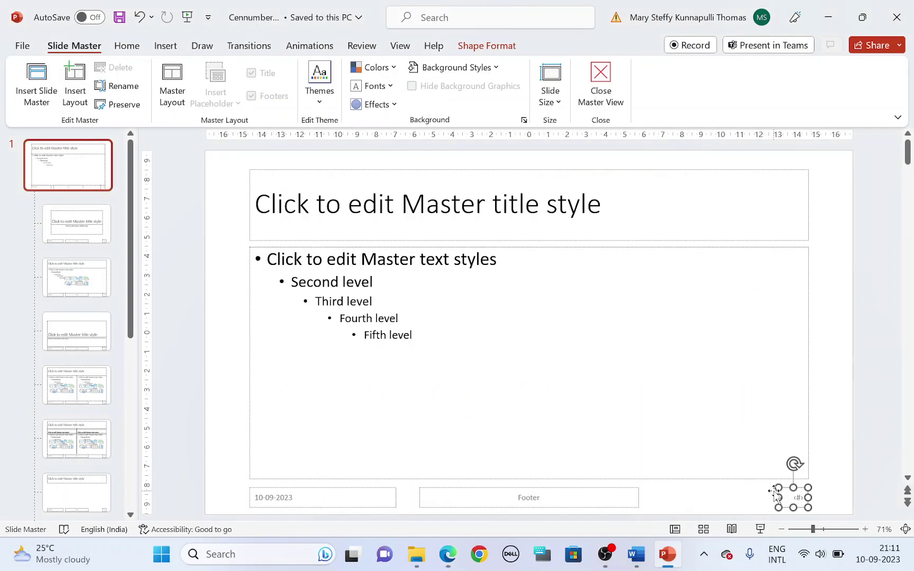
pyautogui.hotkey('alt', 'Tab')
pyautogui.hotkey('alt', 'Tab')
# Move the slide-number placeholder to the top-left corner and delete the date placeholder
pyautogui.moveTo(786, 496); pyautogui.dragTo(328, 249)
pyautogui.moveTo(784, 497); pyautogui.dragTo(219, 164)
pyautogui.click(346, 505)
pyautogui.click(371, 508)
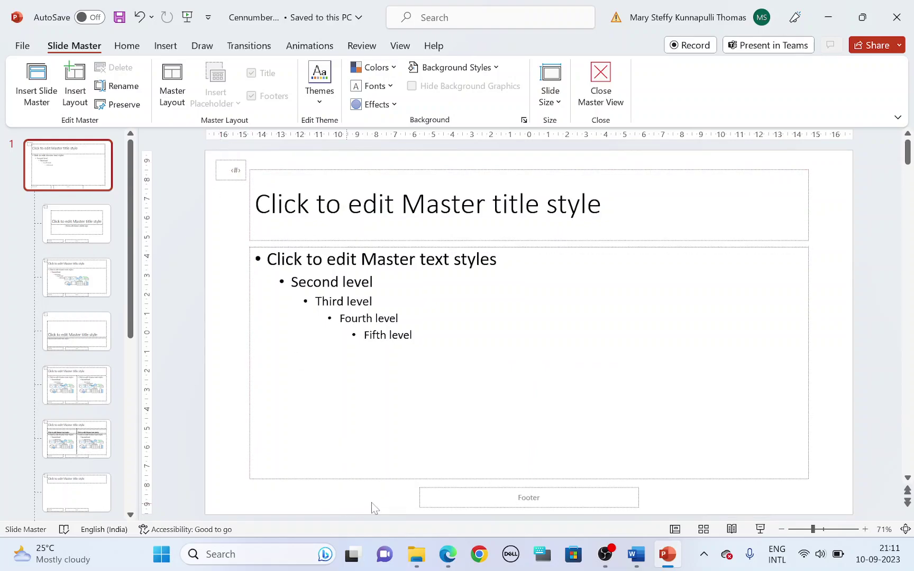
pyautogui.click(447, 554)
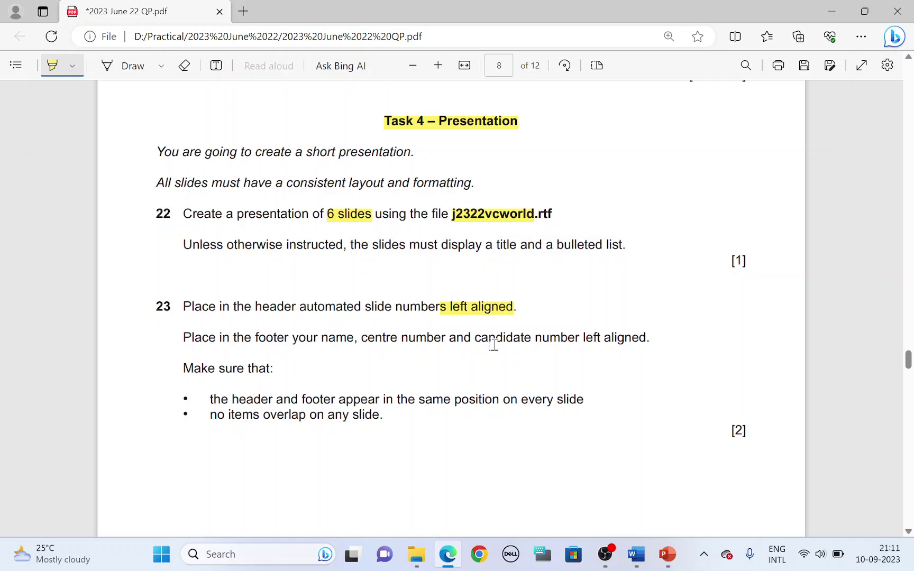
# Highlight the footer's left-aligned requirement, then narrow the footer placeholder and move it bottom-left
pyautogui.moveTo(573, 338); pyautogui.dragTo(638, 336)
pyautogui.hotkey('alt', 'Tab')
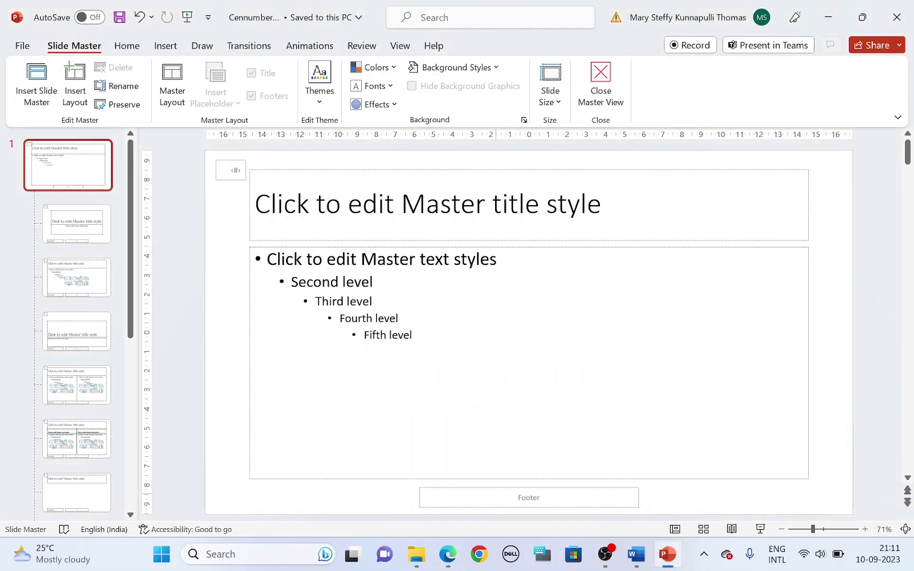
pyautogui.click(468, 508)
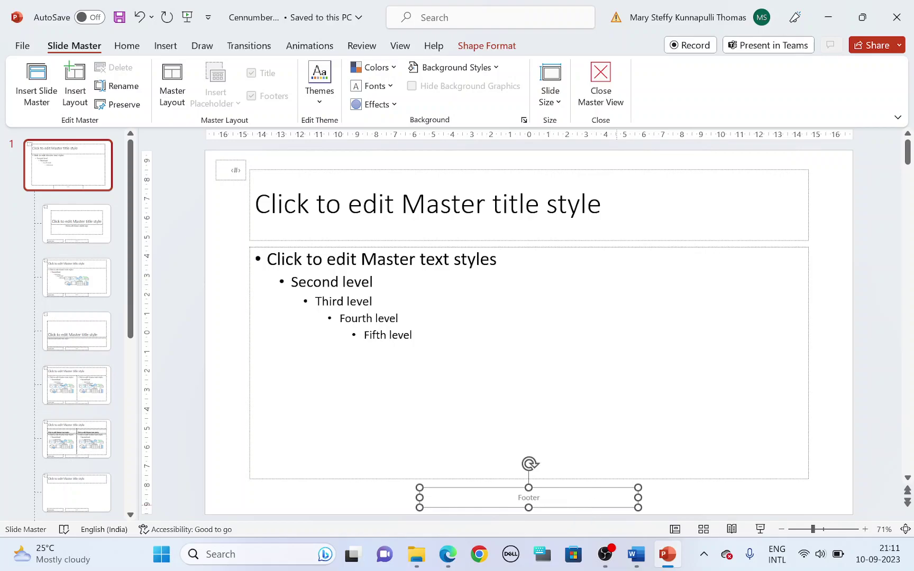
pyautogui.moveTo(637, 497); pyautogui.dragTo(584, 498)
pyautogui.click(522, 505)
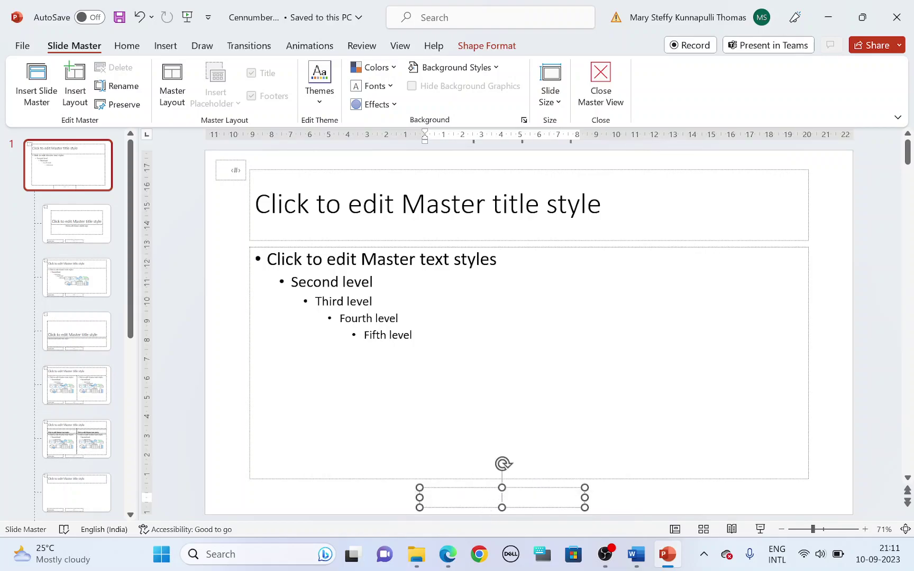
pyautogui.click(380, 505)
pyautogui.click(421, 497)
pyautogui.moveTo(427, 491); pyautogui.dragTo(223, 486)
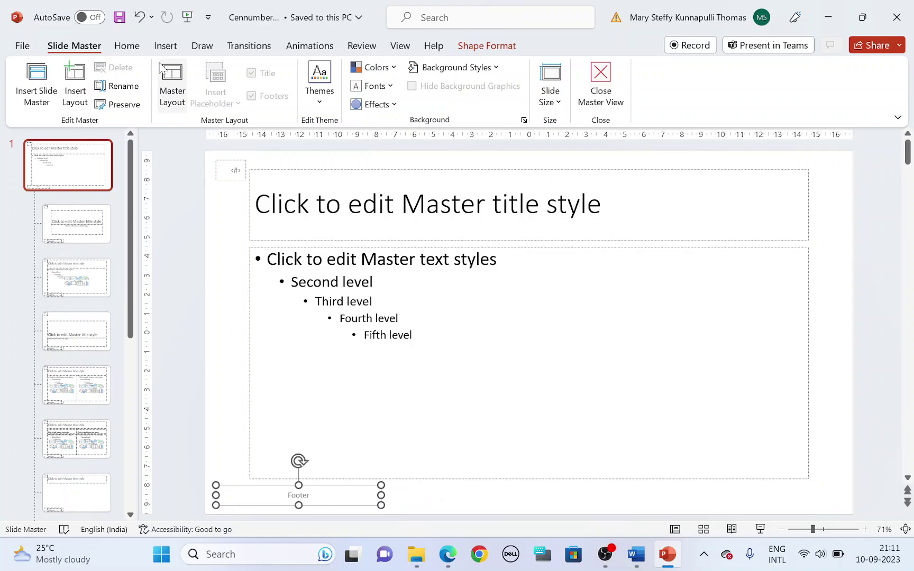
# Apply slide numbers and a name-and-centre-number footer to all slides via Header & Footer
pyautogui.click(165, 46)
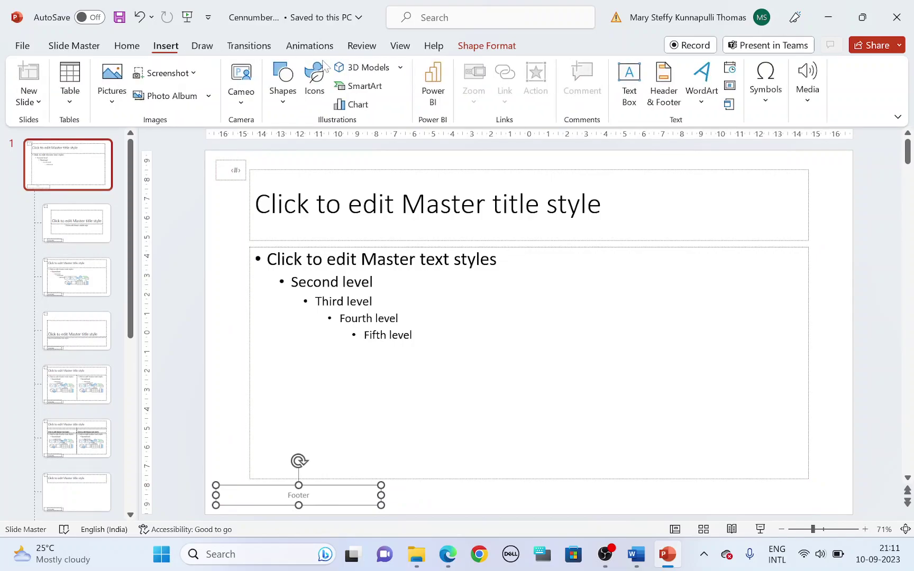
pyautogui.click(658, 101)
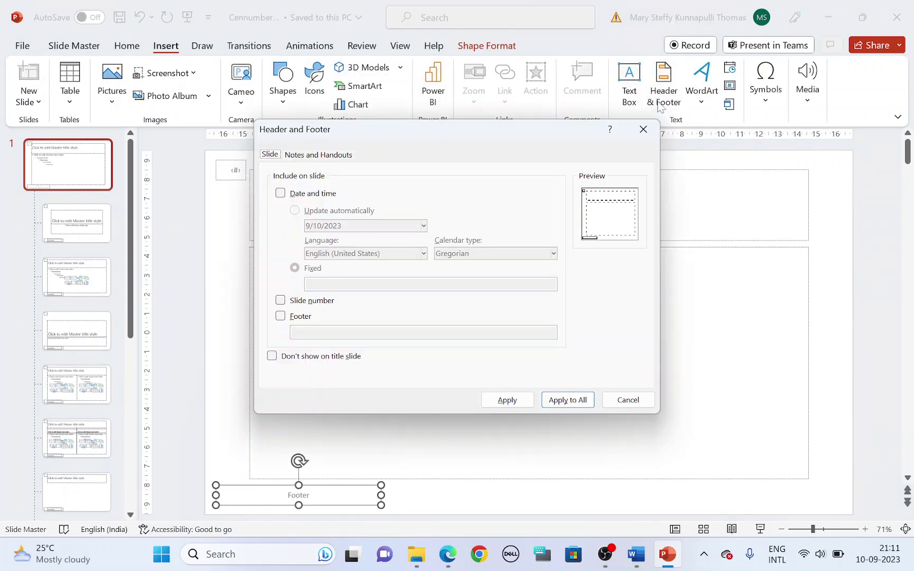
pyautogui.click(294, 307)
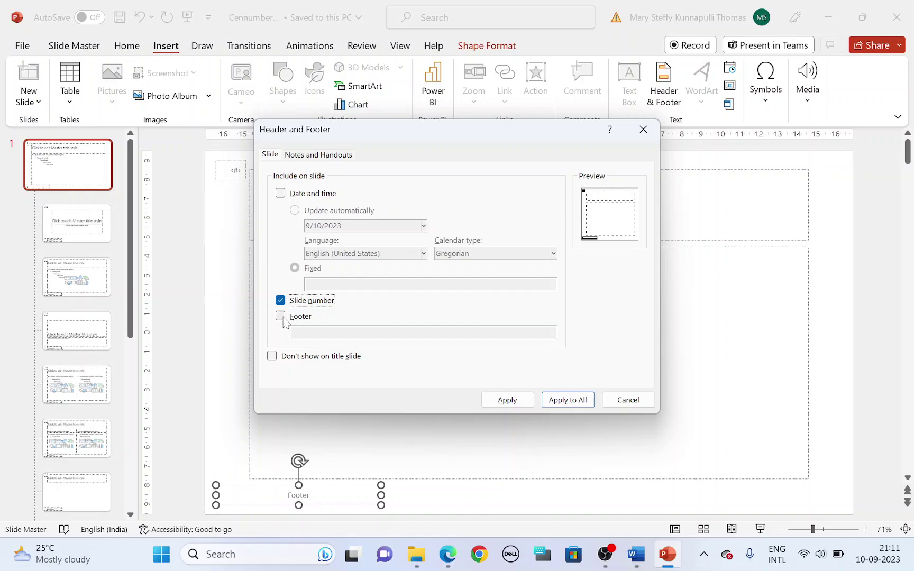
pyautogui.click(280, 316)
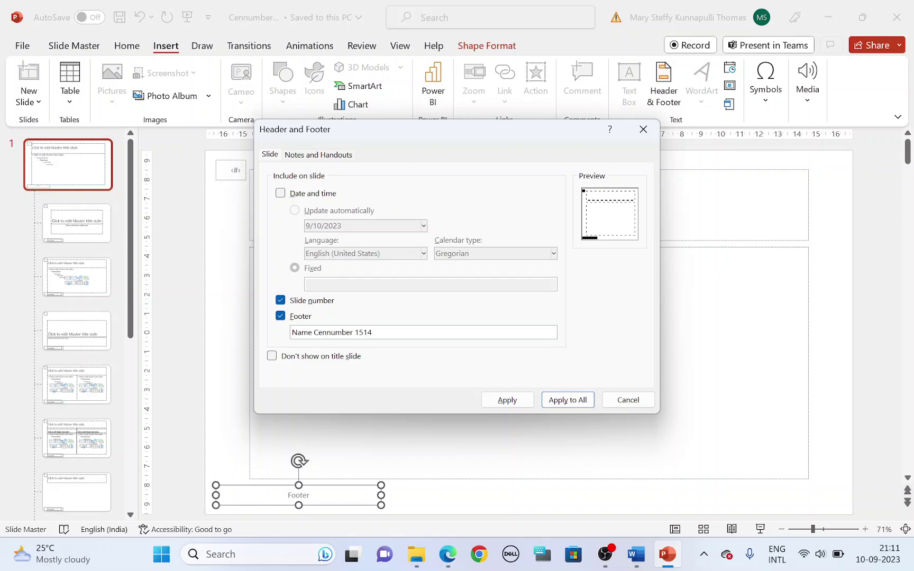
pyautogui.click(568, 399)
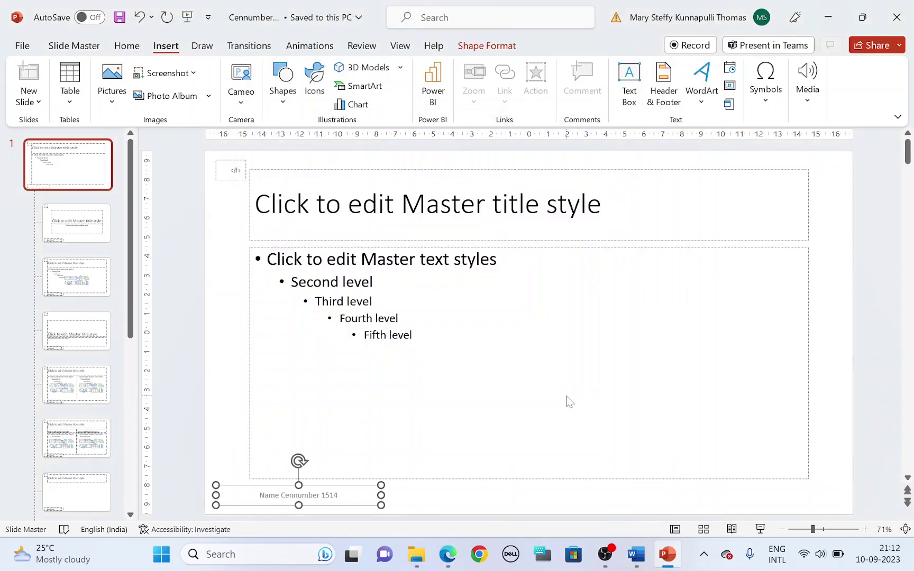
pyautogui.hotkey('alt', 'Tab')
# Close Master View and scroll through the slides to check numbers and footers
pyautogui.scroll(-7, 369, 422)
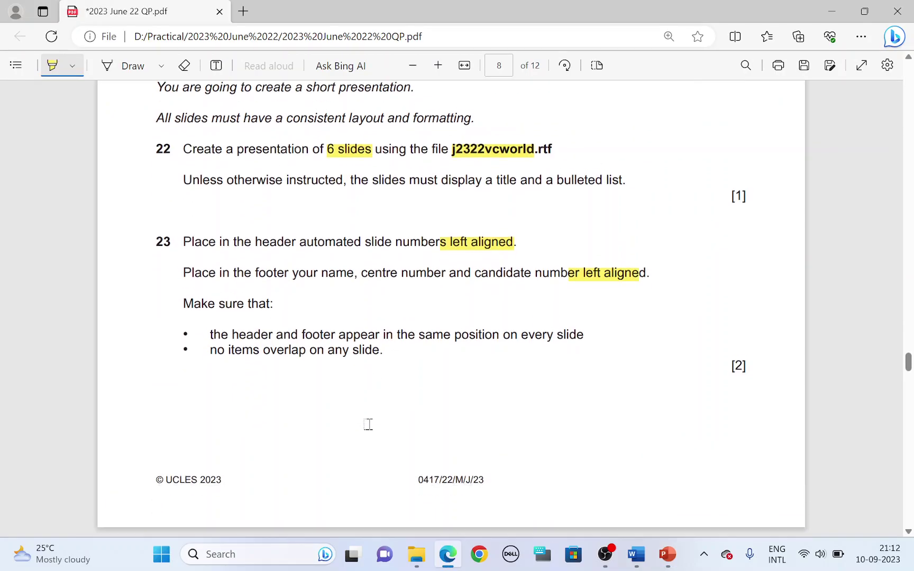
pyautogui.hotkey('alt', 'Tab')
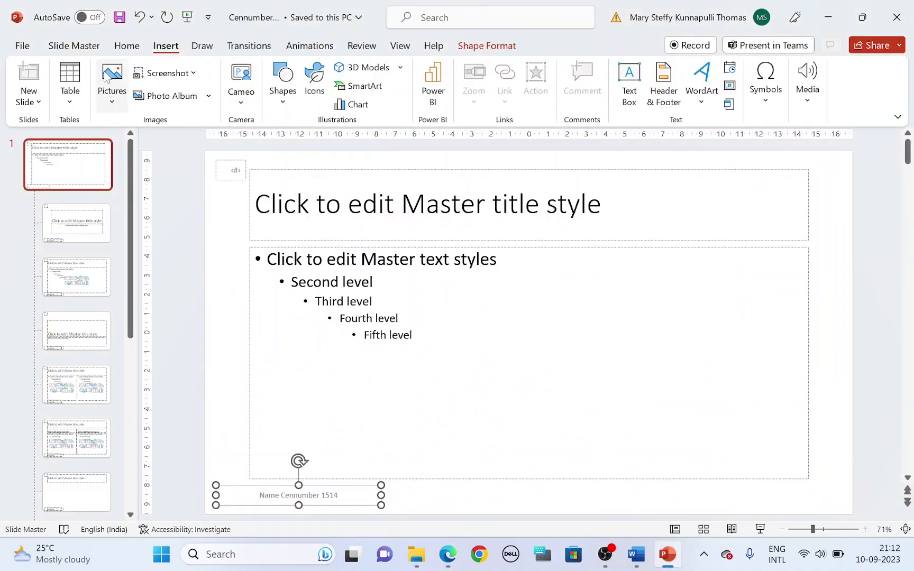
pyautogui.click(74, 45)
pyautogui.click(608, 95)
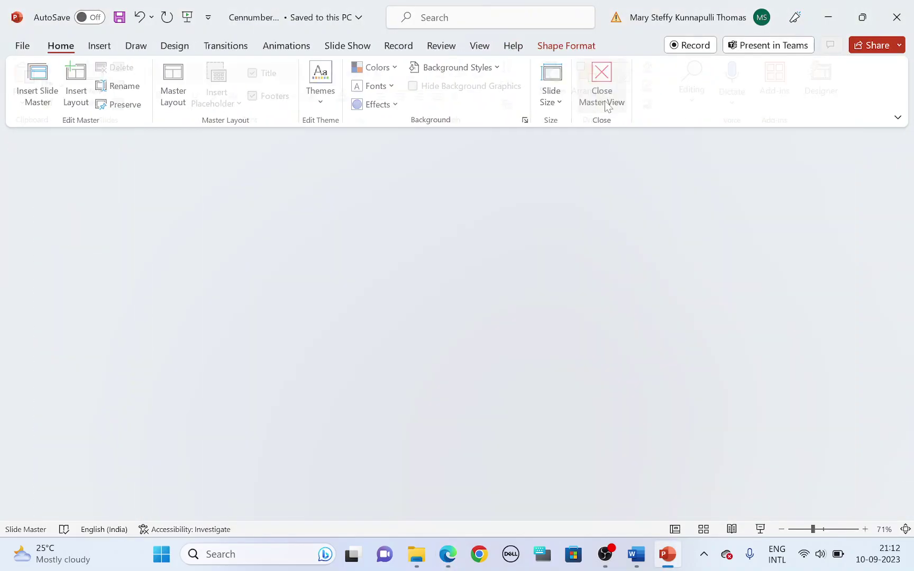
pyautogui.scroll(-3, 590, 302)
pyautogui.scroll(-2, 529, 331)
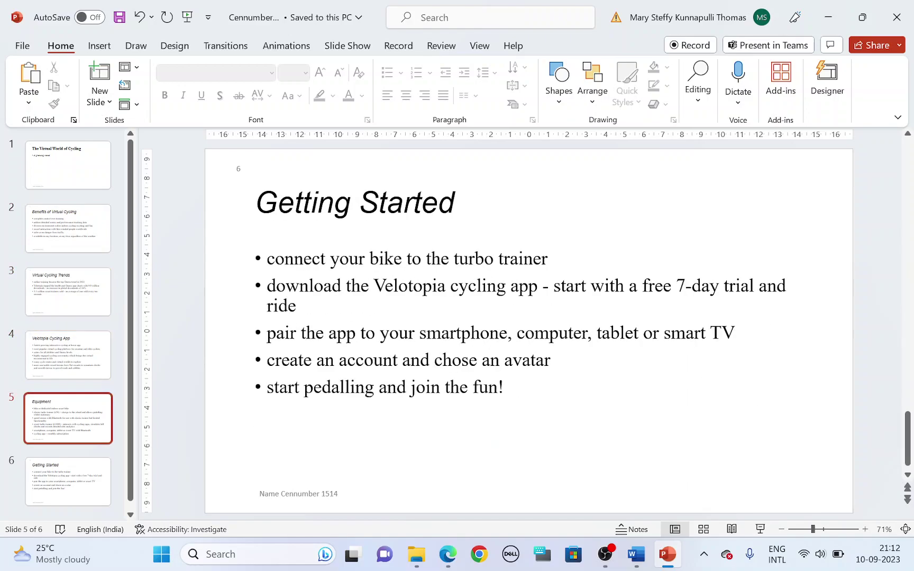
pyautogui.press('Home')
# Highlight the j2322apps file name in question 24 of the PDF
pyautogui.hotkey('alt', 'Tab')
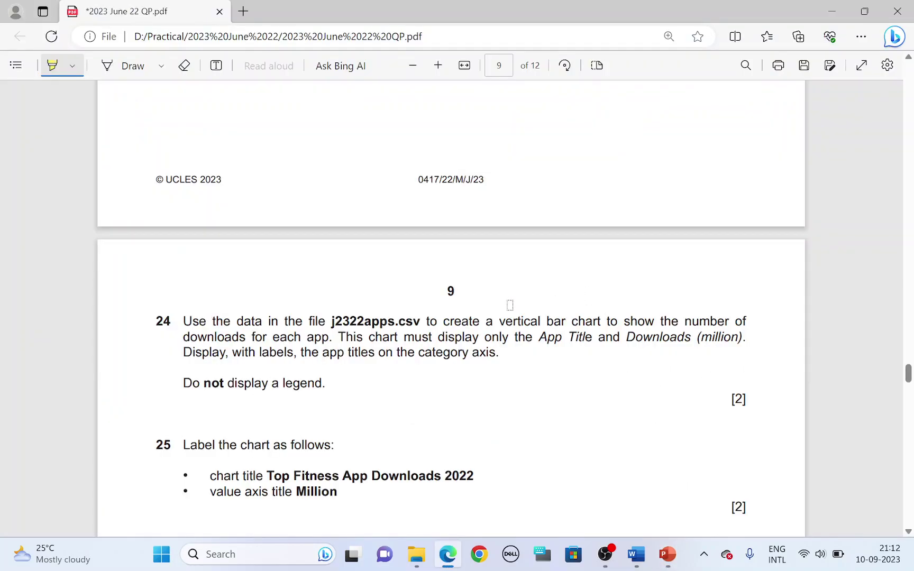
pyautogui.scroll(1, 406, 311)
pyautogui.scroll(-1, 367, 332)
pyautogui.moveTo(331, 323); pyautogui.dragTo(397, 327)
# Open j2322apps from D:\Practical\2023 June 22 in Excel through File Explorer
pyautogui.click(416, 554)
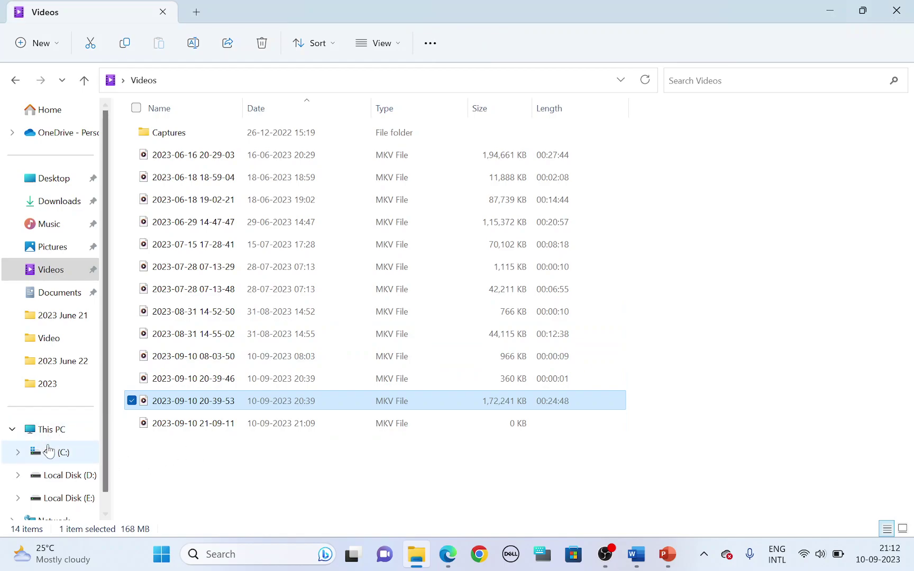
pyautogui.click(59, 475)
pyautogui.doubleClick(185, 155)
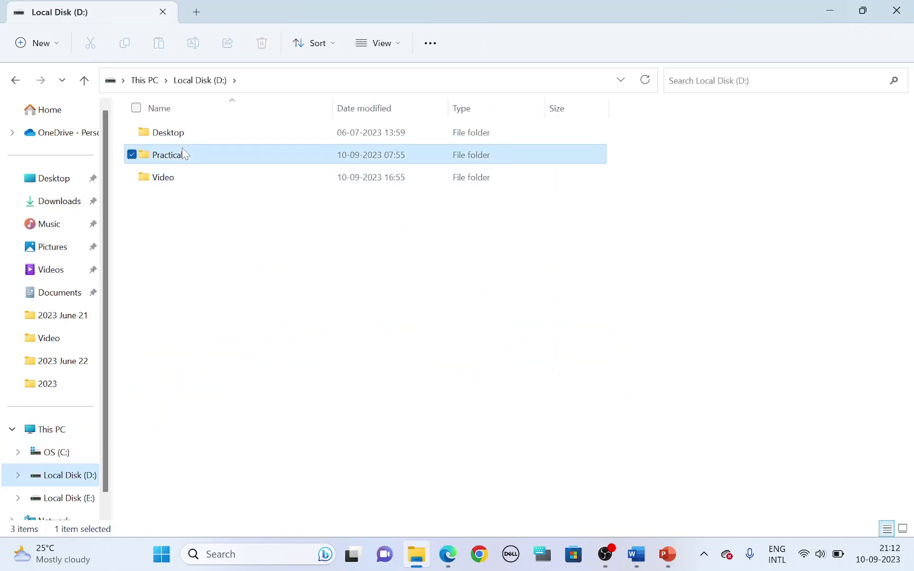
pyautogui.doubleClick(193, 138)
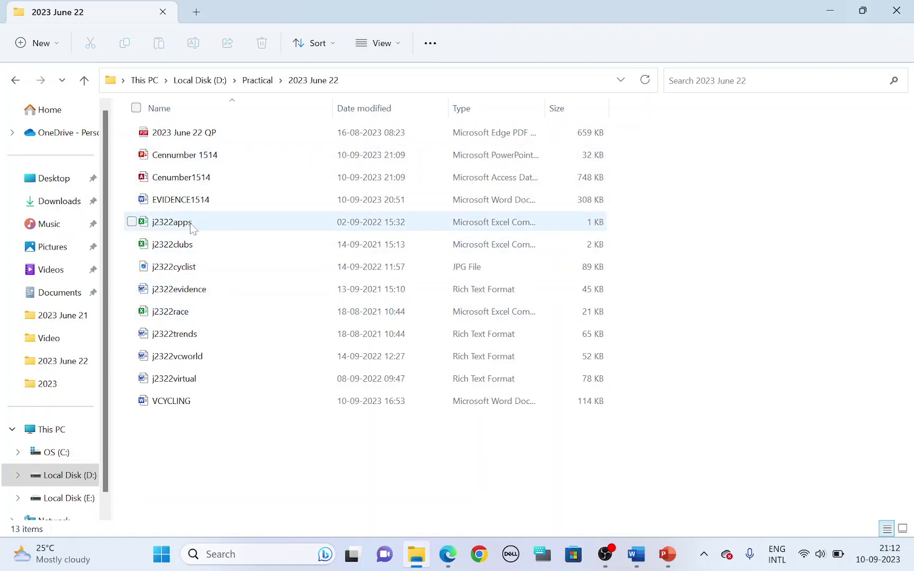
pyautogui.doubleClick(191, 227)
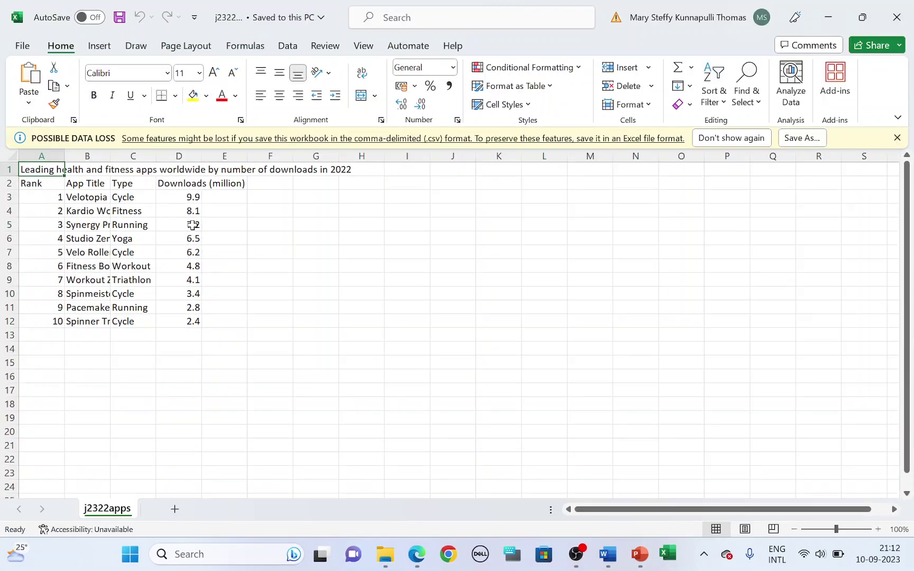
# Autofit all worksheet columns to their contents
pyautogui.click(9, 156)
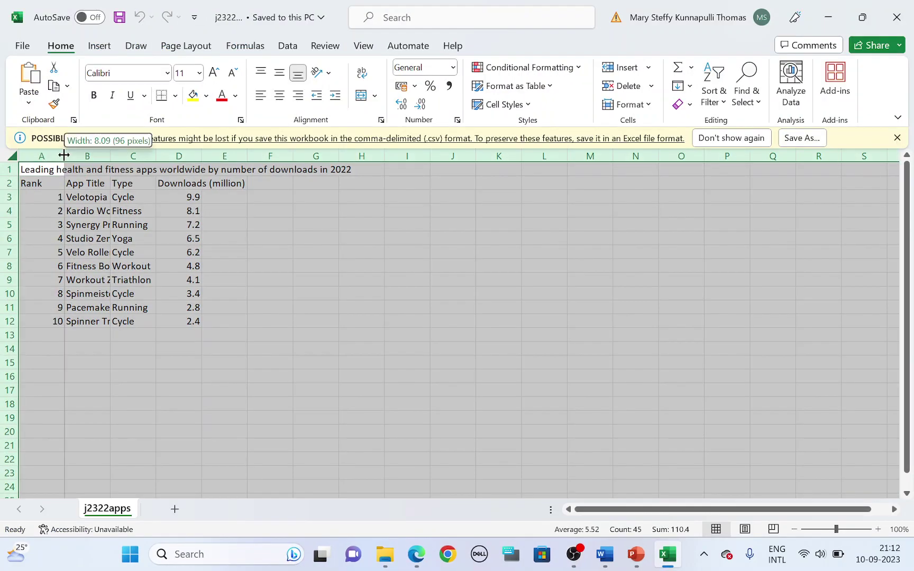
pyautogui.doubleClick(63, 155)
pyautogui.click(897, 137)
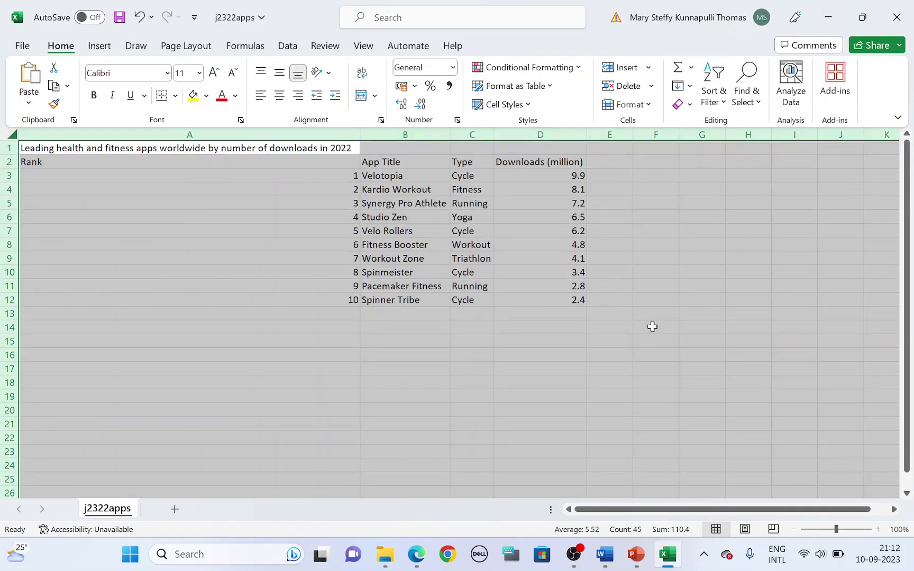
pyautogui.click(655, 327)
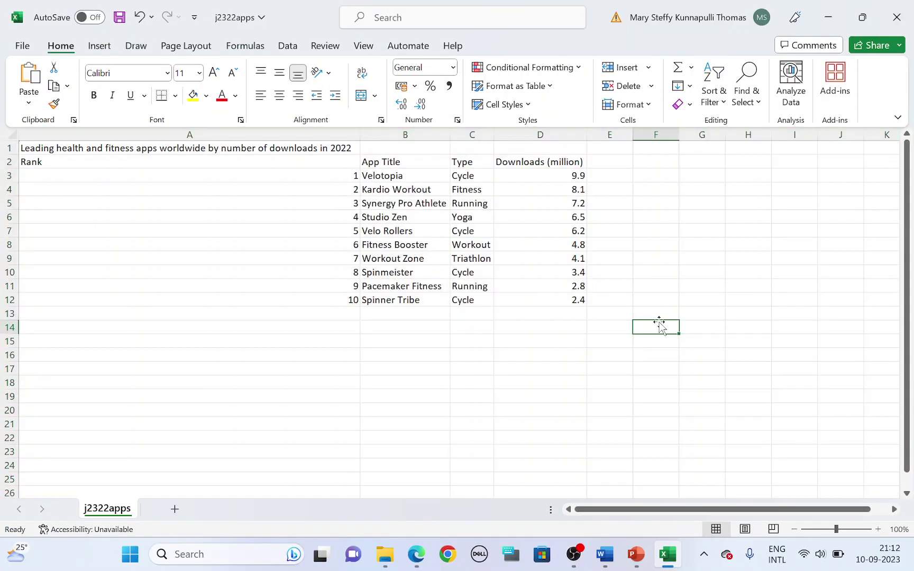
# Highlight 'vertical bar chart' in question 24 of the question paper
pyautogui.click(416, 554)
pyautogui.moveTo(499, 316); pyautogui.dragTo(598, 323)
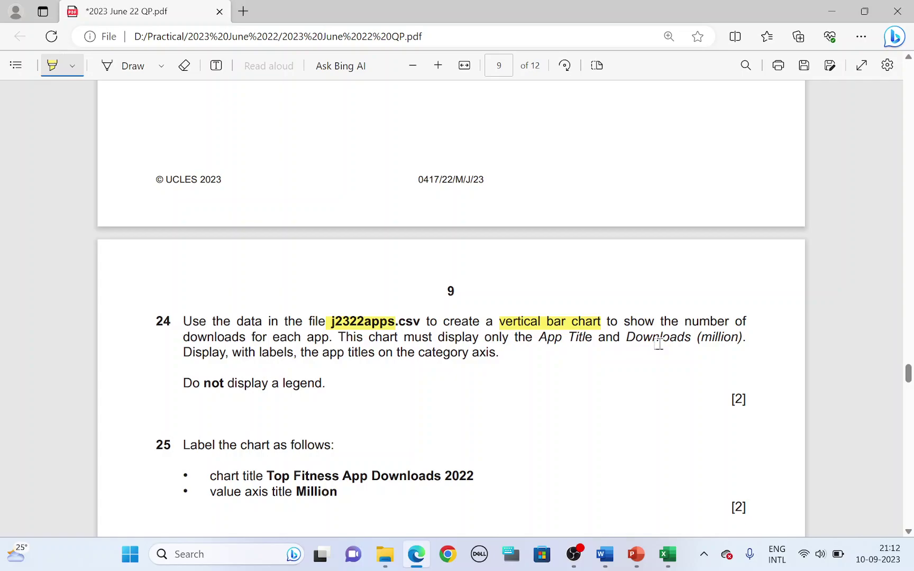
pyautogui.hotkey('alt', 'Tab')
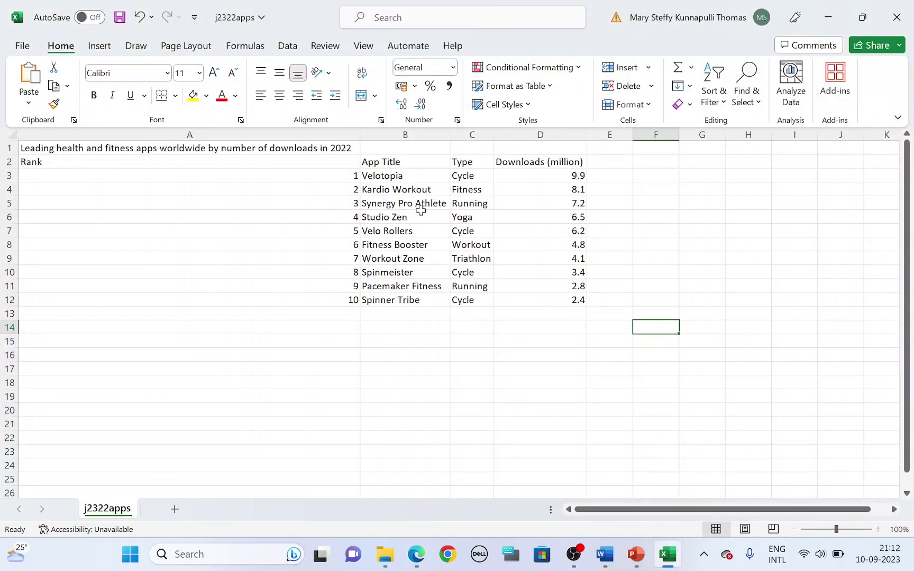
# Select the app titles B3:B12 together with the downloads D3:D12
pyautogui.moveTo(414, 178); pyautogui.dragTo(429, 293)
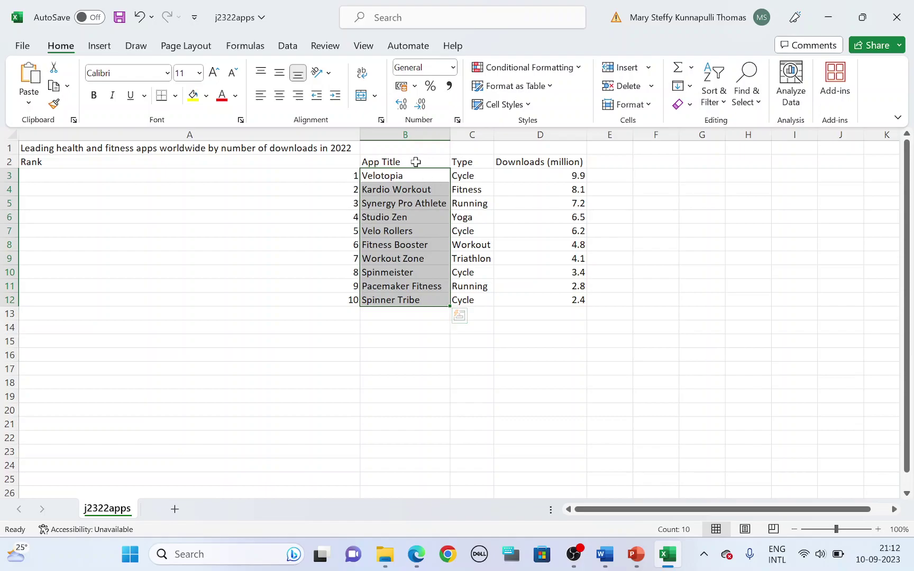
pyautogui.keyDown('ctrl'); pyautogui.moveTo(559, 175); pyautogui.dragTo(571, 297); pyautogui.keyUp('ctrl')
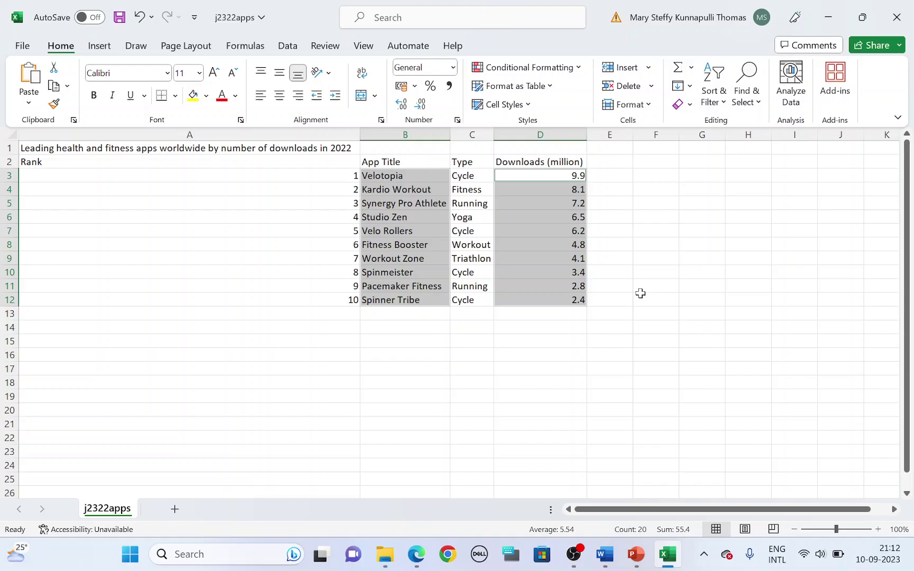
pyautogui.hotkey('alt', 'Tab')
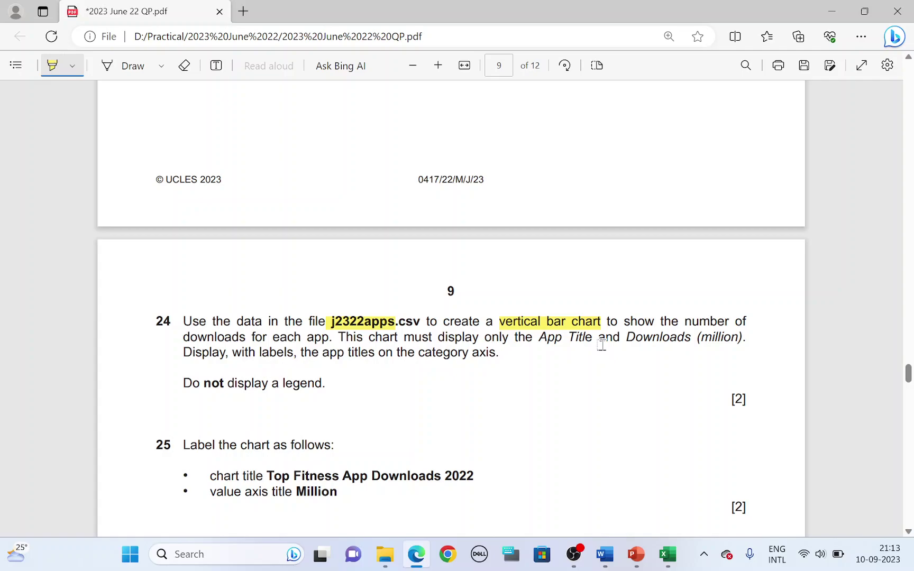
pyautogui.scroll(-2, 601, 344)
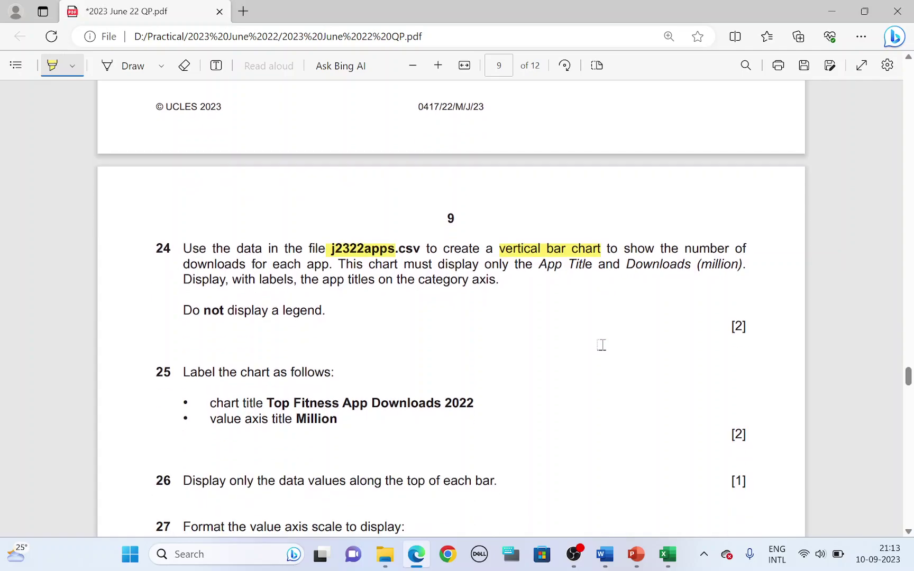
pyautogui.scroll(-6, 602, 344)
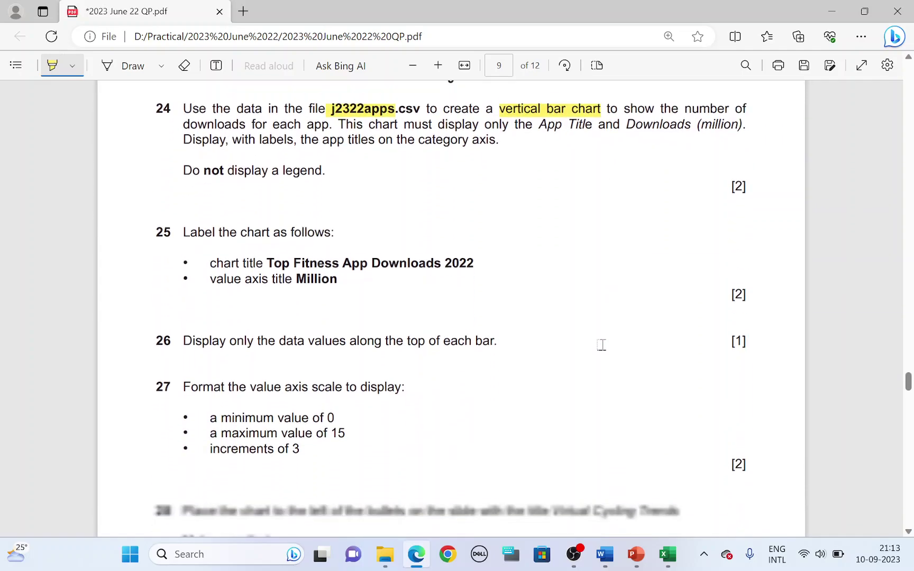
pyautogui.scroll(3, 602, 344)
pyautogui.scroll(3, 602, 344)
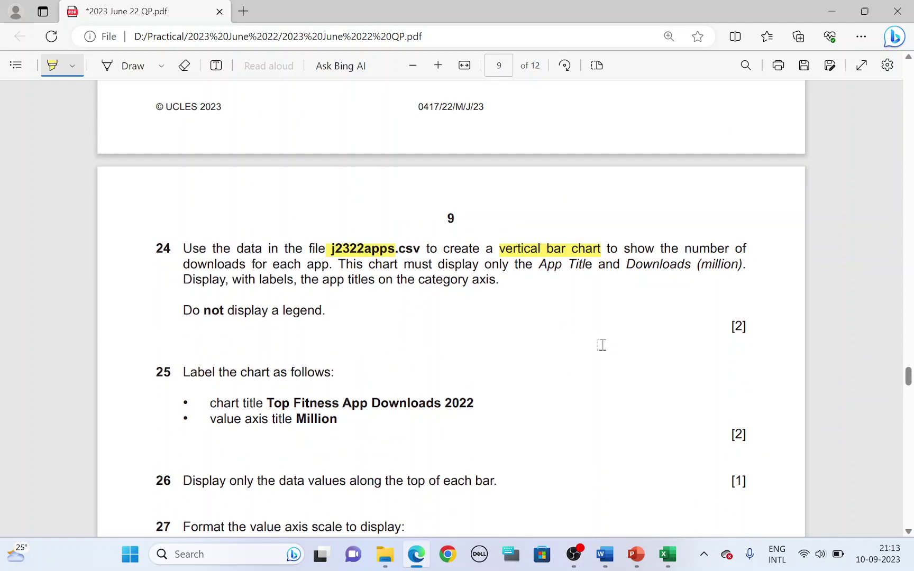
pyautogui.hotkey('alt', 'Tab')
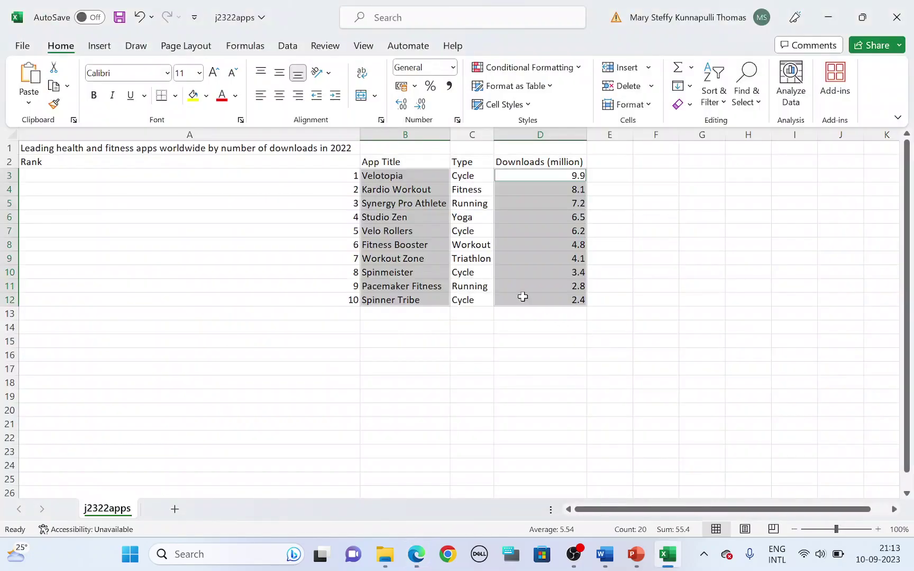
# Insert a Clustered Column chart from Recommended Charts
pyautogui.click(100, 46)
pyautogui.click(245, 87)
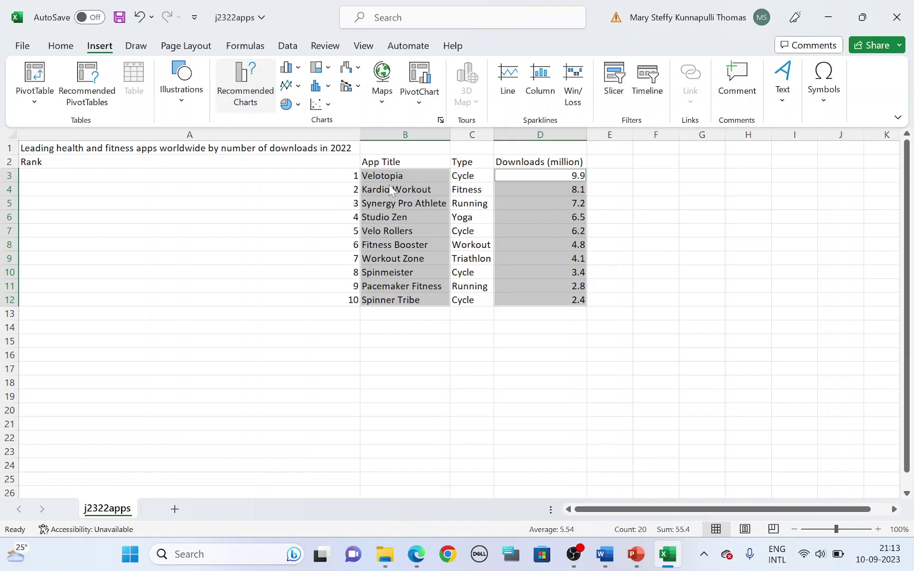
pyautogui.click(334, 231)
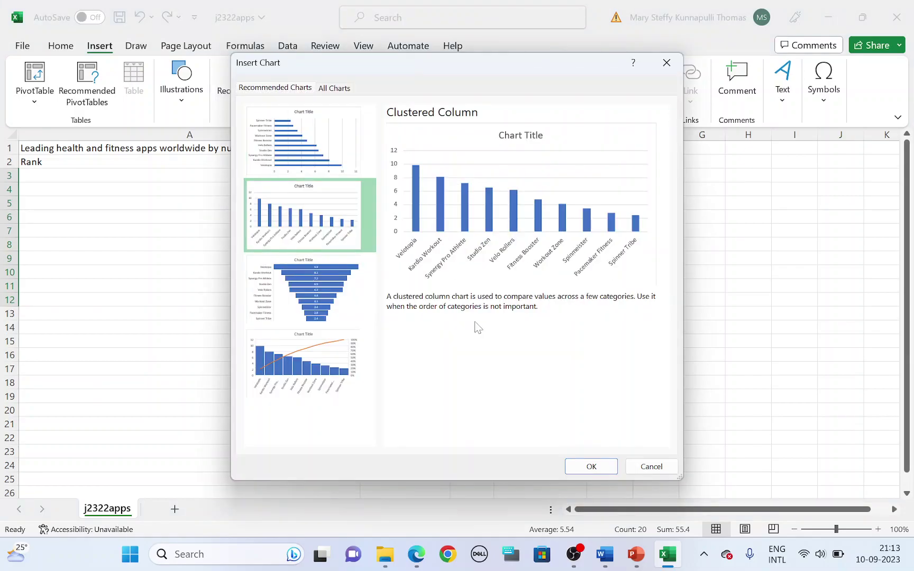
pyautogui.click(592, 466)
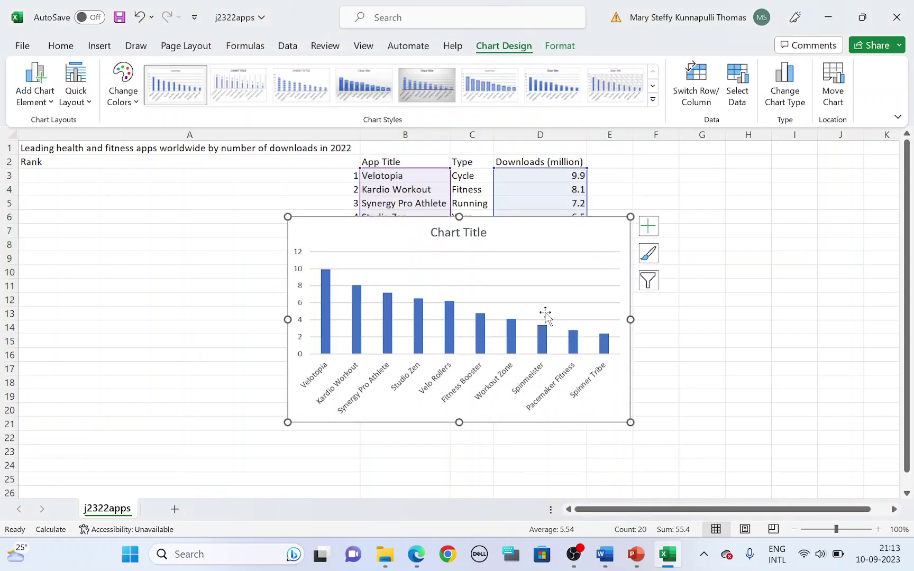
# Highlight the required title 'Top Fitness App Downloads 2022' in the question paper
pyautogui.hotkey('alt', 'Tab')
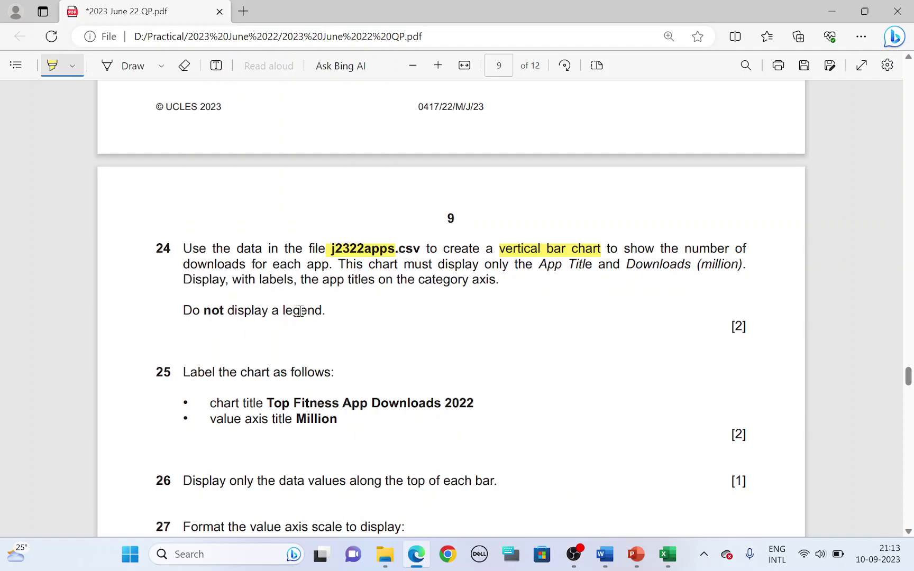
pyautogui.hotkey('alt', 'Tab')
pyautogui.hotkey('alt', 'Tab')
pyautogui.moveTo(271, 404); pyautogui.dragTo(472, 408)
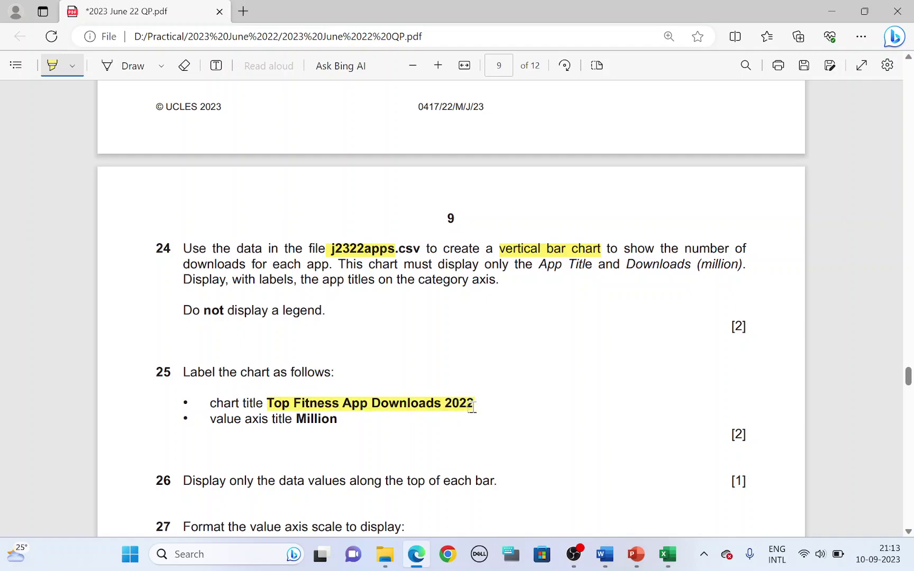
# Replace the chart title placeholder with 'Top Fitness App Downloads 2022'
pyautogui.hotkey('alt', 'Tab')
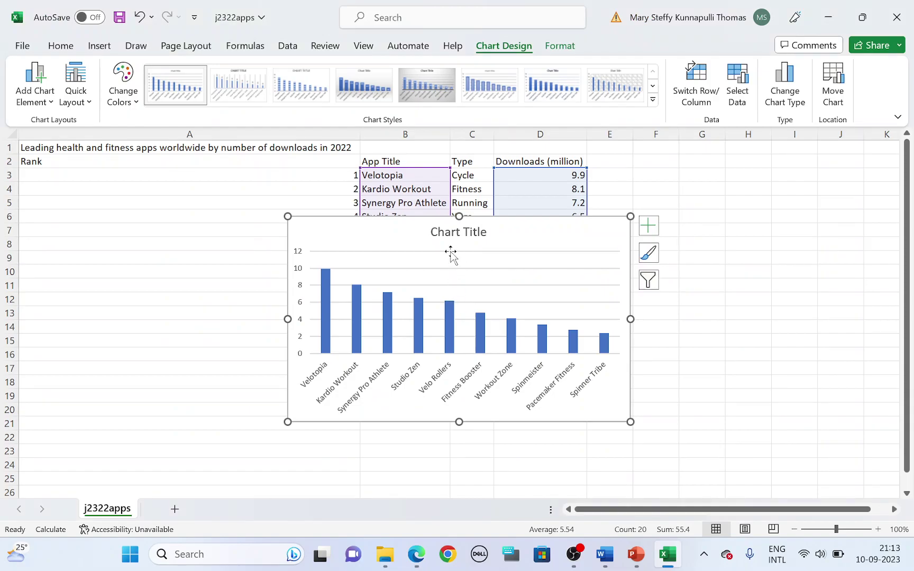
pyautogui.click(453, 233)
pyautogui.tripleClick(453, 235)
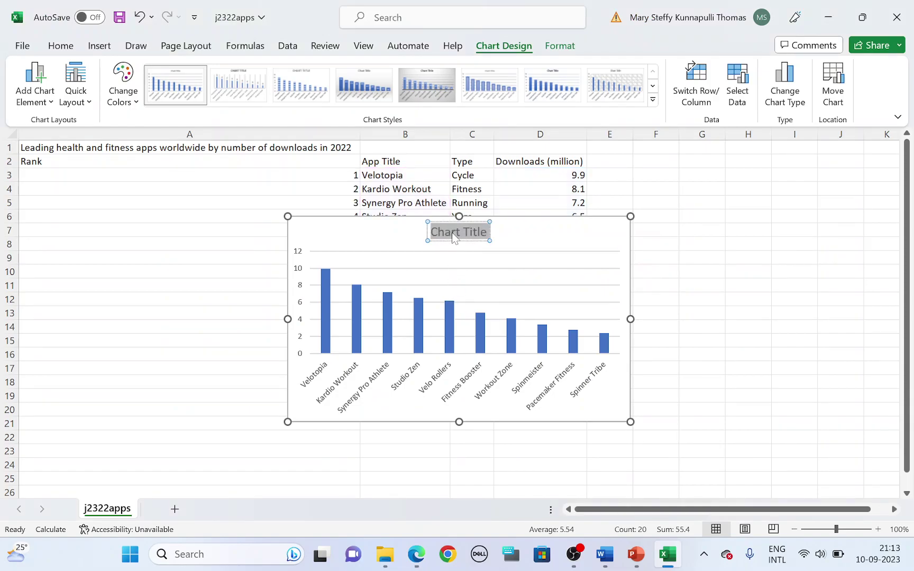
pyautogui.write('Top')
pyautogui.hotkey('alt', 'Tab')
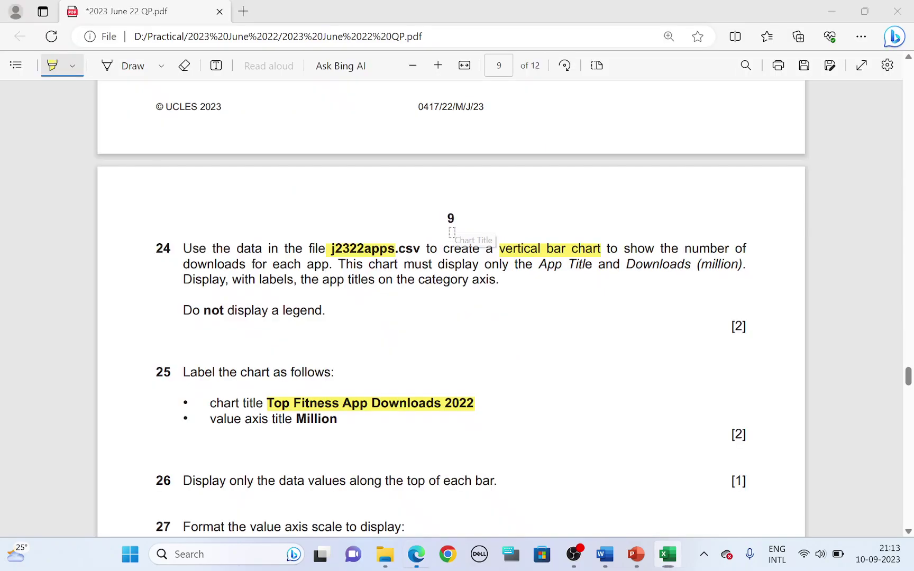
pyautogui.hotkey('alt', 'Tab')
pyautogui.write('Fitne')
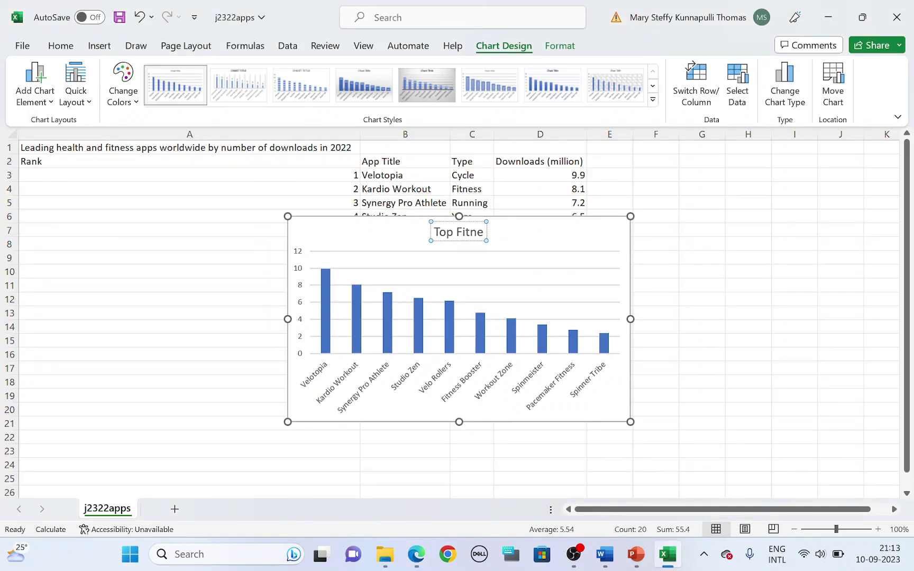
pyautogui.write('ss App')
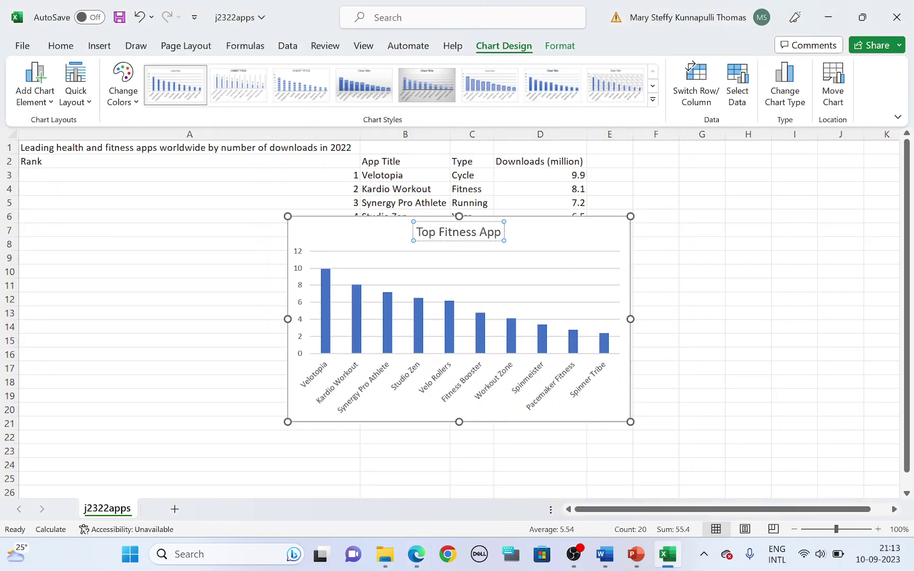
pyautogui.write(' Down')
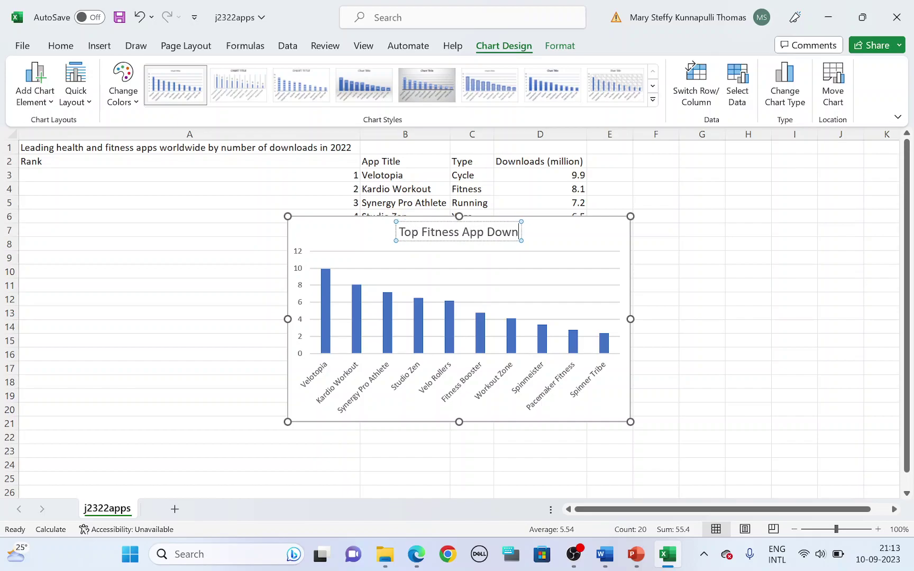
pyautogui.write('loads')
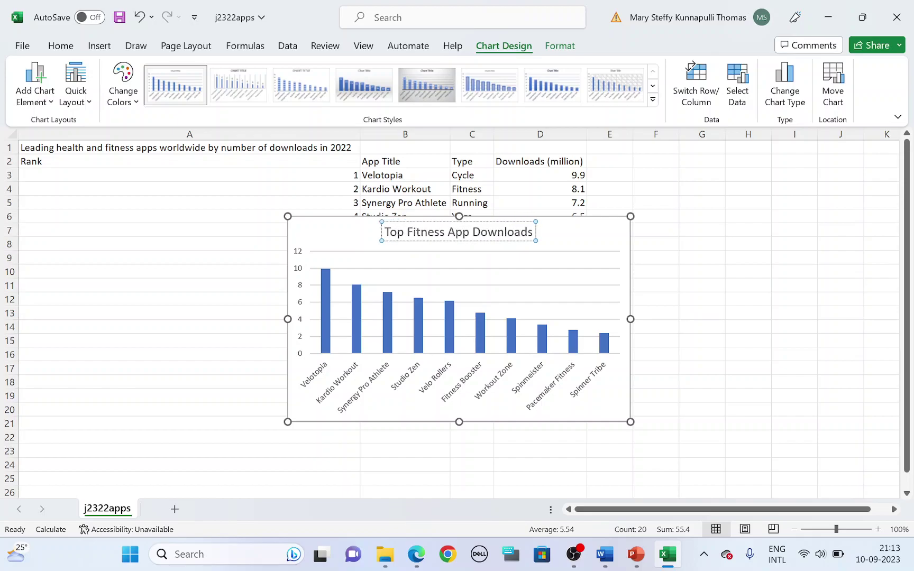
pyautogui.write(' 2022')
# Highlight the value axis title 'Million' in the question paper
pyautogui.hotkey('alt', 'Tab')
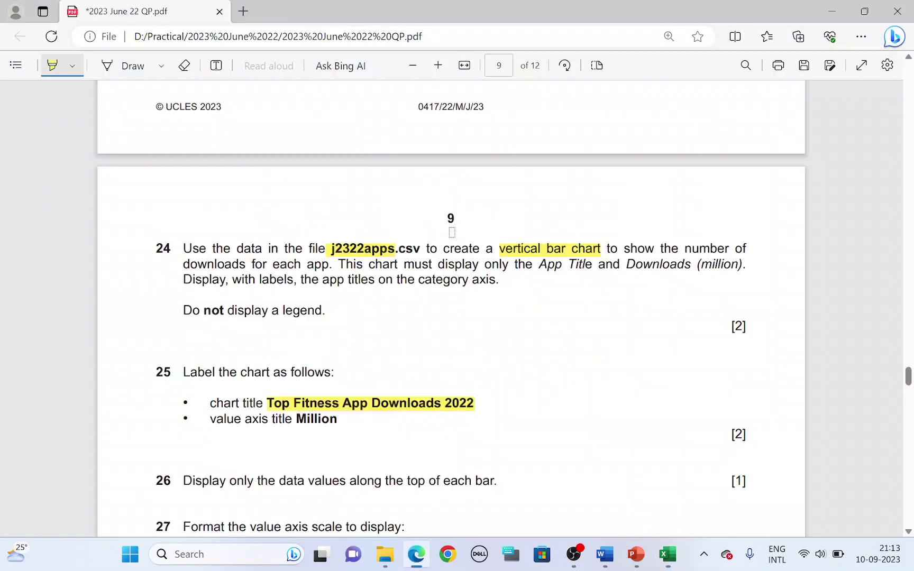
pyautogui.moveTo(297, 420); pyautogui.dragTo(352, 424)
pyautogui.hotkey('alt', 'Tab')
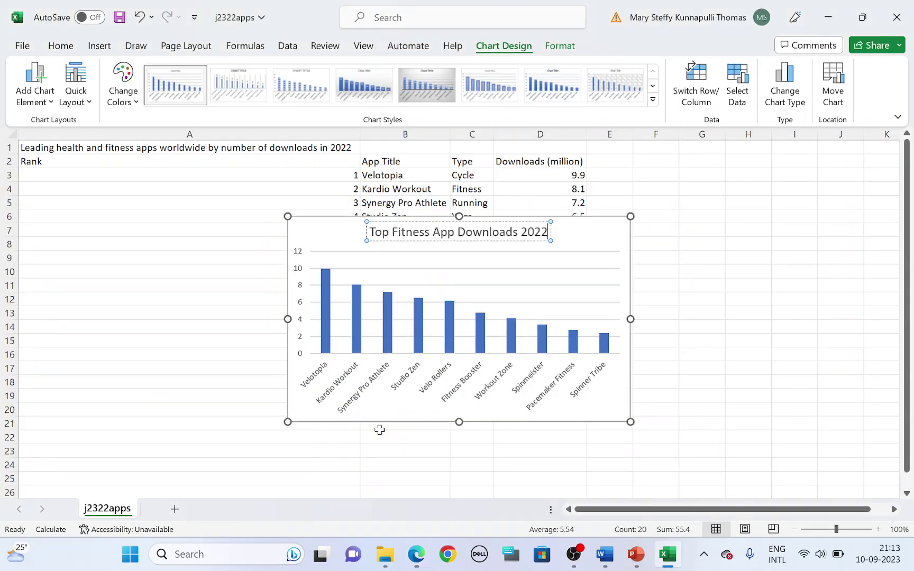
# Add a Primary Vertical axis title reading 'Million'
pyautogui.click(599, 231)
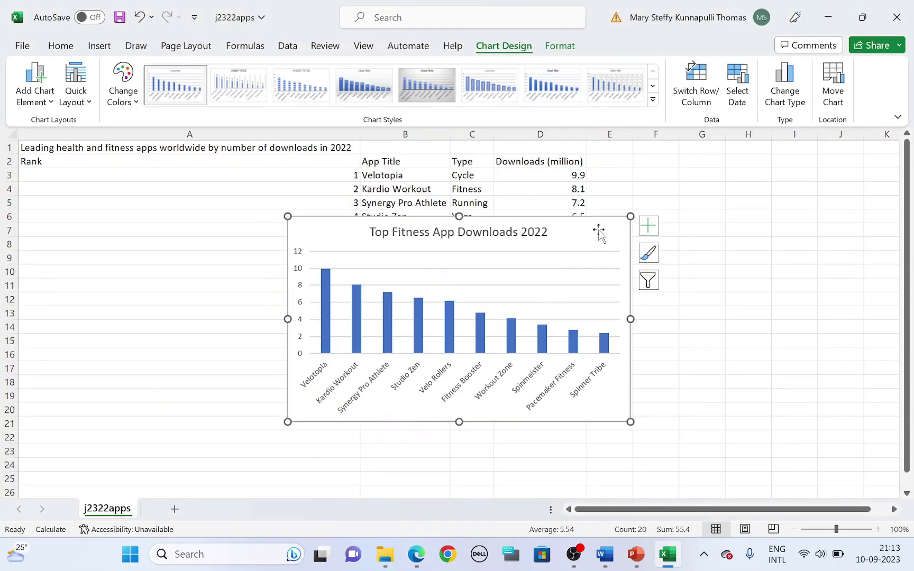
pyautogui.click(649, 227)
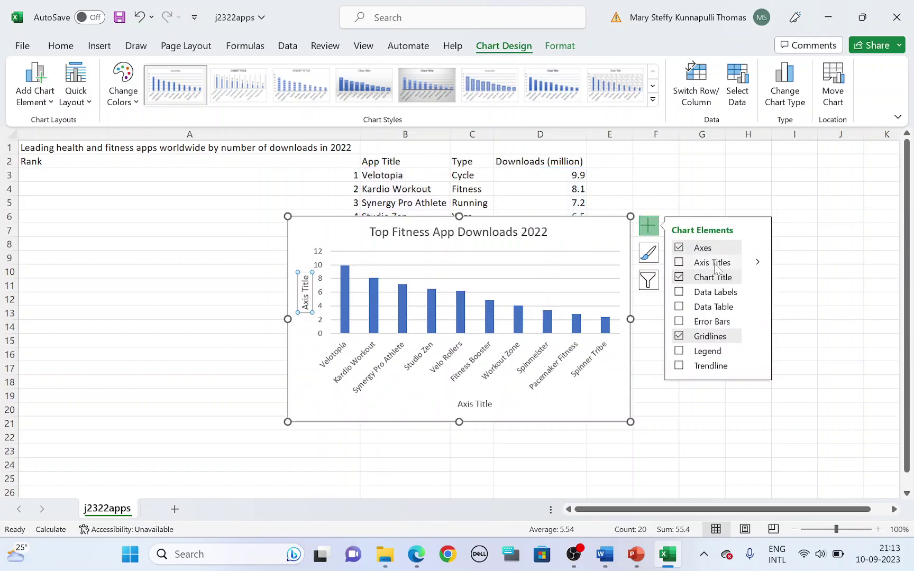
pyautogui.click(759, 263)
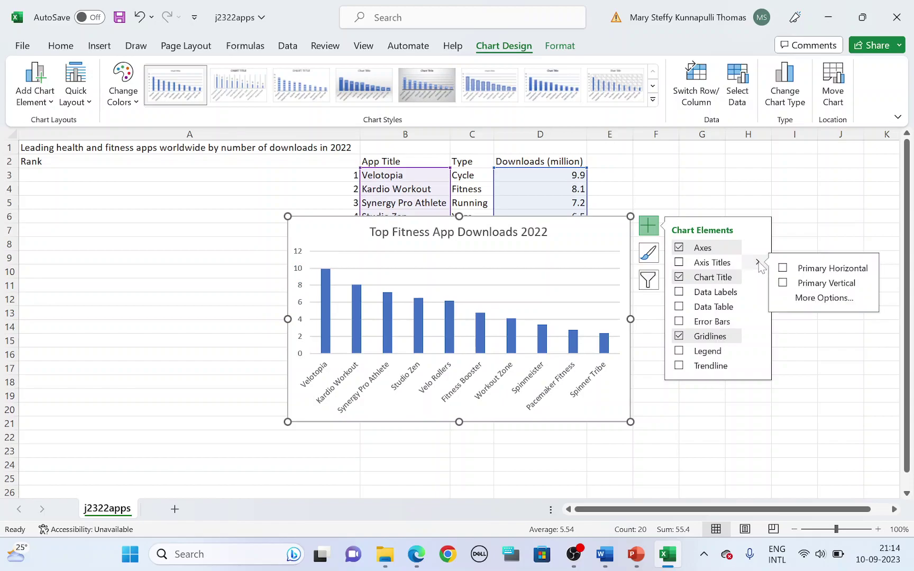
pyautogui.click(815, 286)
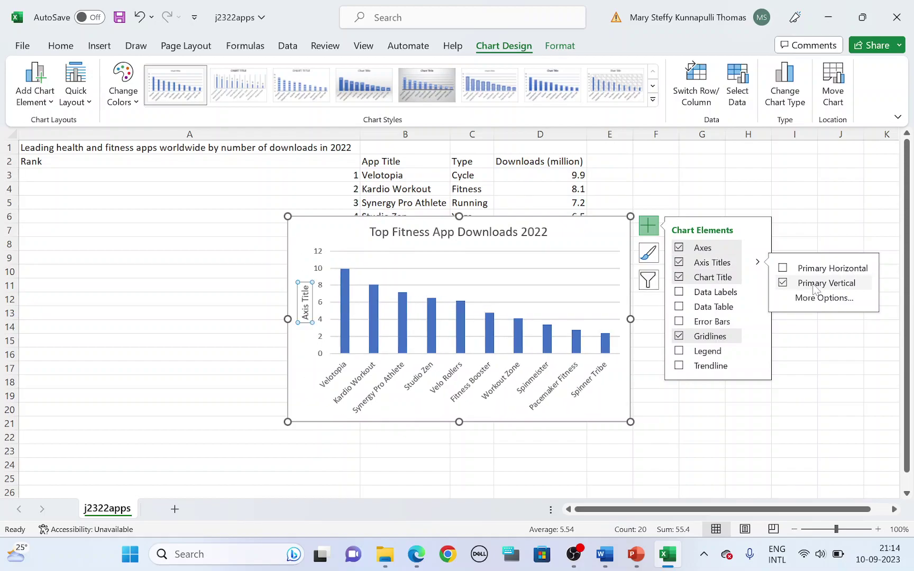
pyautogui.tripleClick(305, 301)
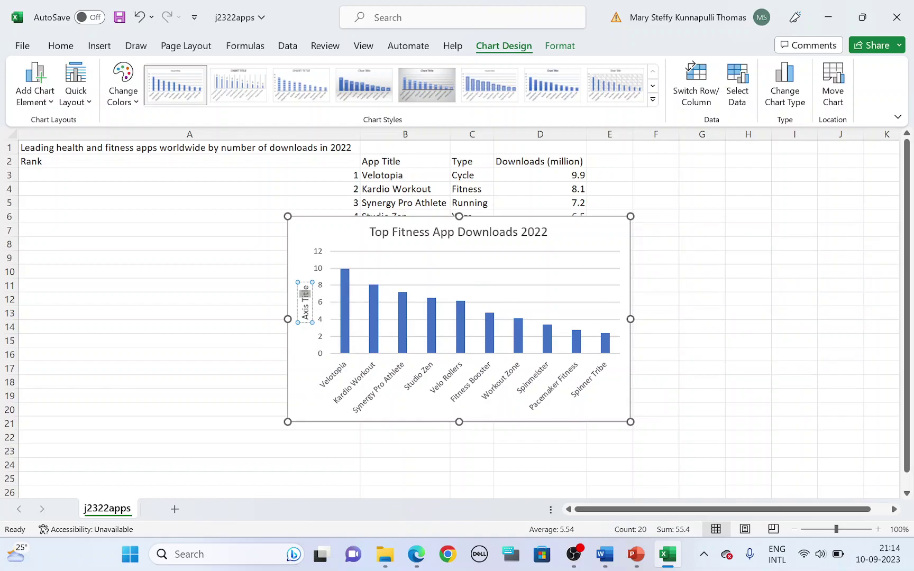
pyautogui.hotkey('alt', 'Tab')
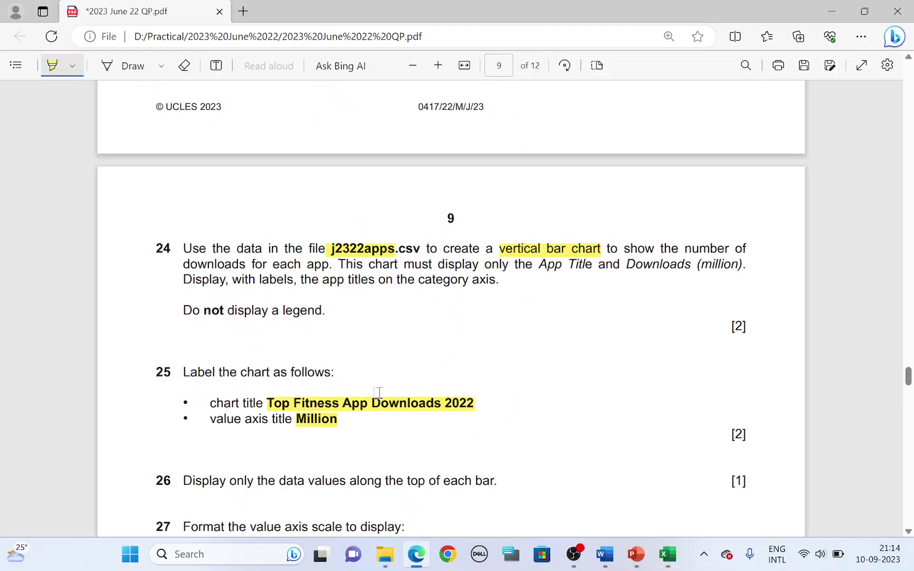
pyautogui.hotkey('alt', 'Tab')
pyautogui.write('Mil')
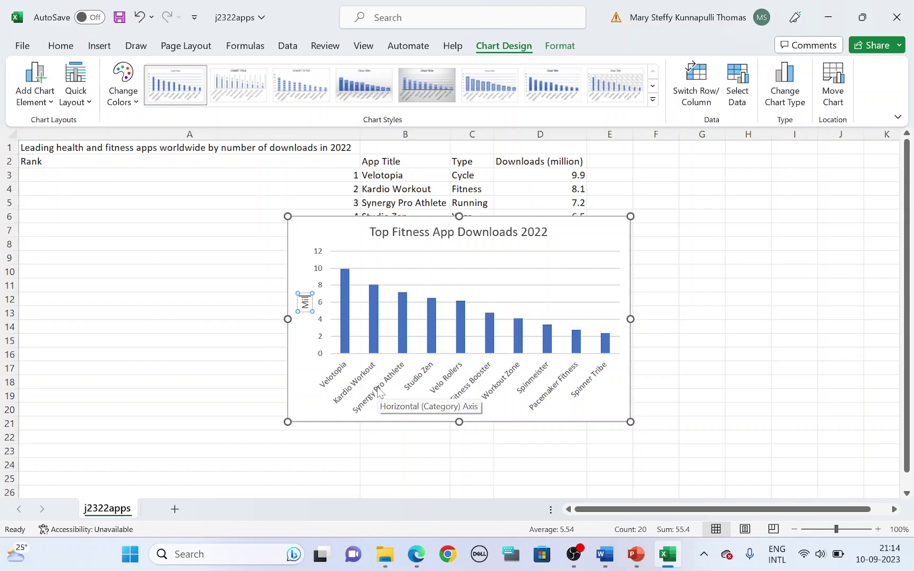
pyautogui.write('lion')
# Highlight the data-label requirement in question 26
pyautogui.hotkey('alt', 'Tab')
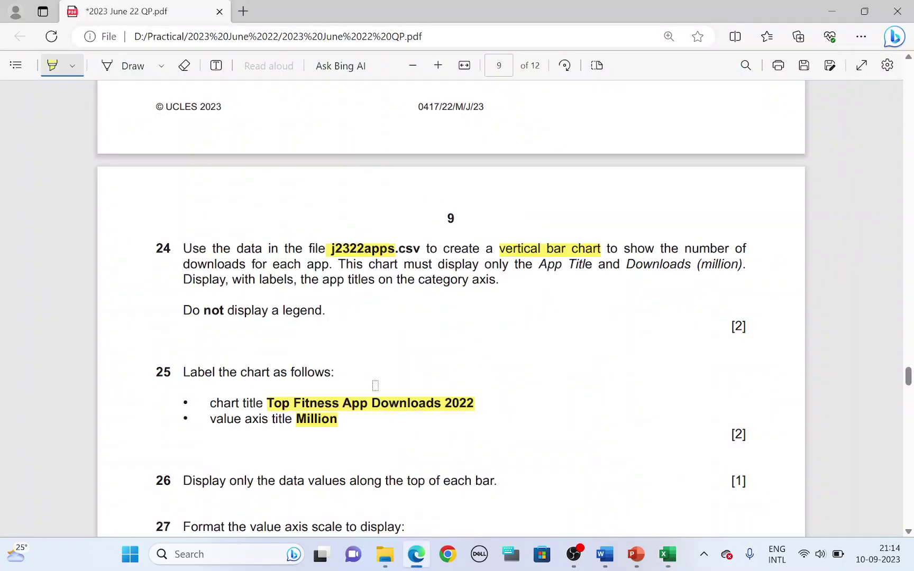
pyautogui.scroll(-3, 286, 322)
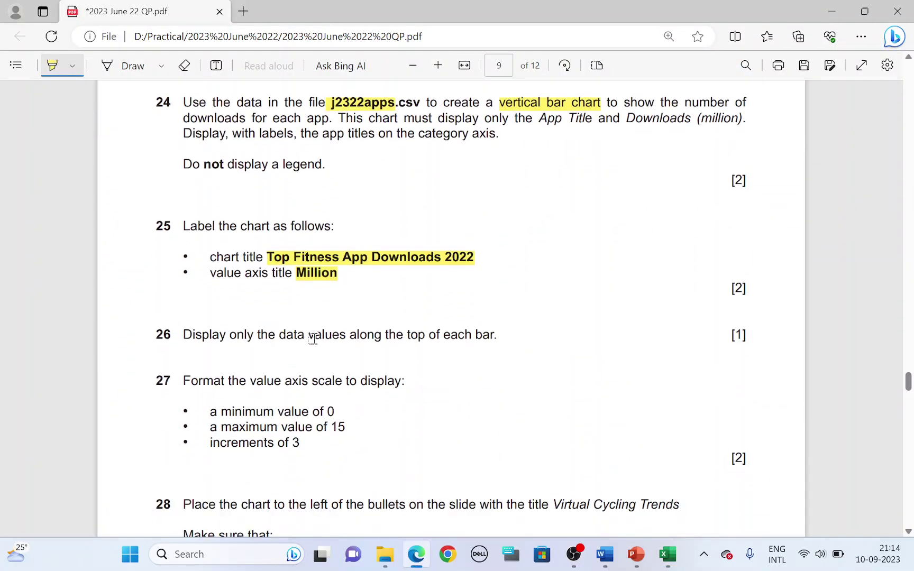
pyautogui.moveTo(406, 335); pyautogui.dragTo(476, 335)
pyautogui.hotkey('alt', 'Tab')
pyautogui.click(622, 240)
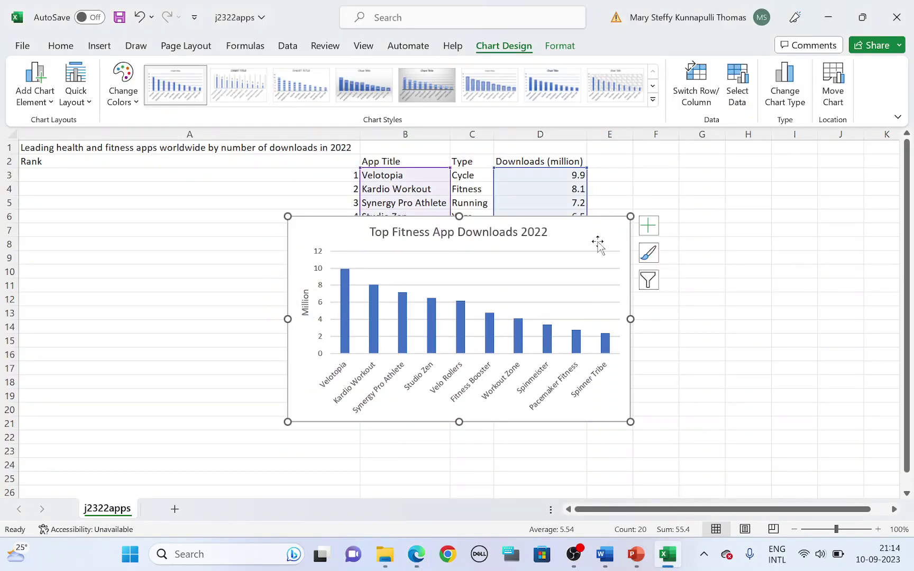
# Show data labels with each bar's download value, then select the value axis
pyautogui.click(649, 226)
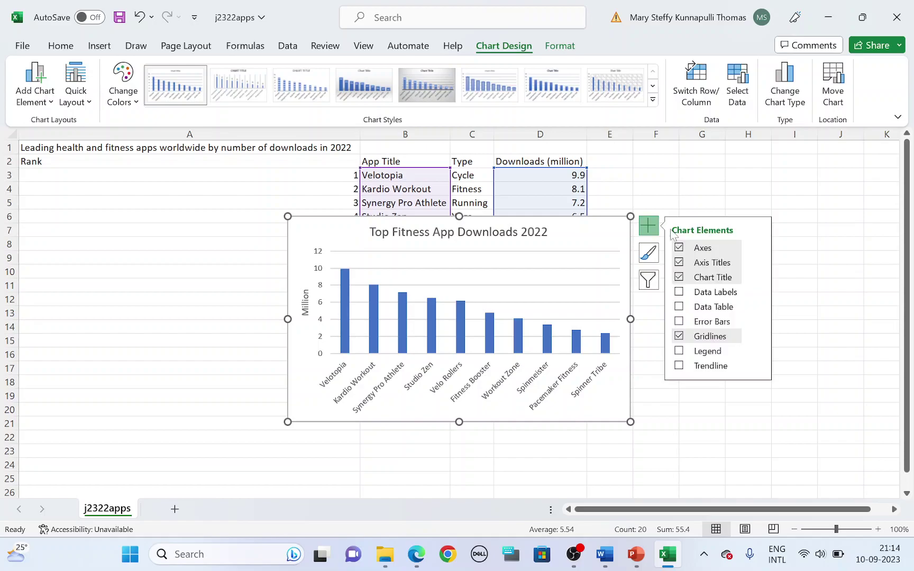
pyautogui.click(680, 293)
pyautogui.hotkey('alt', 'Tab')
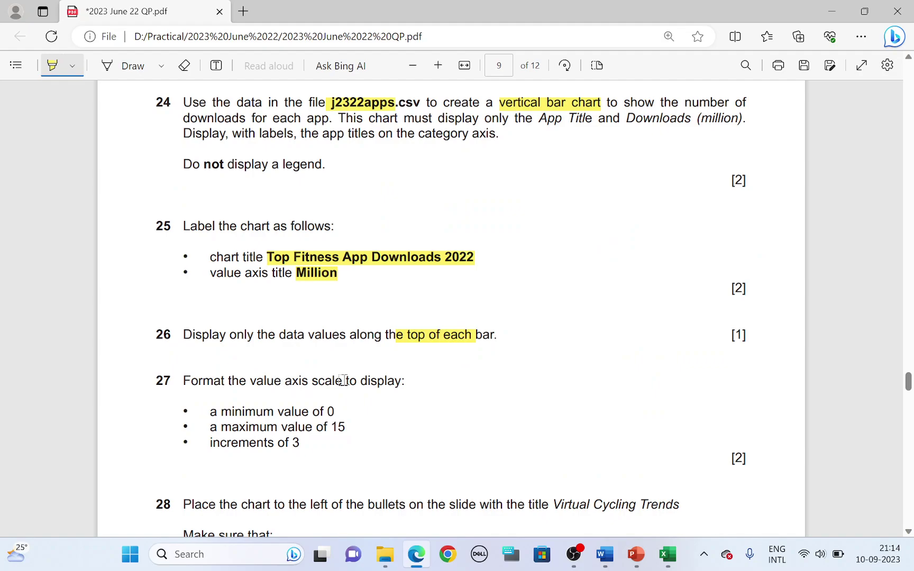
pyautogui.scroll(-3, 344, 381)
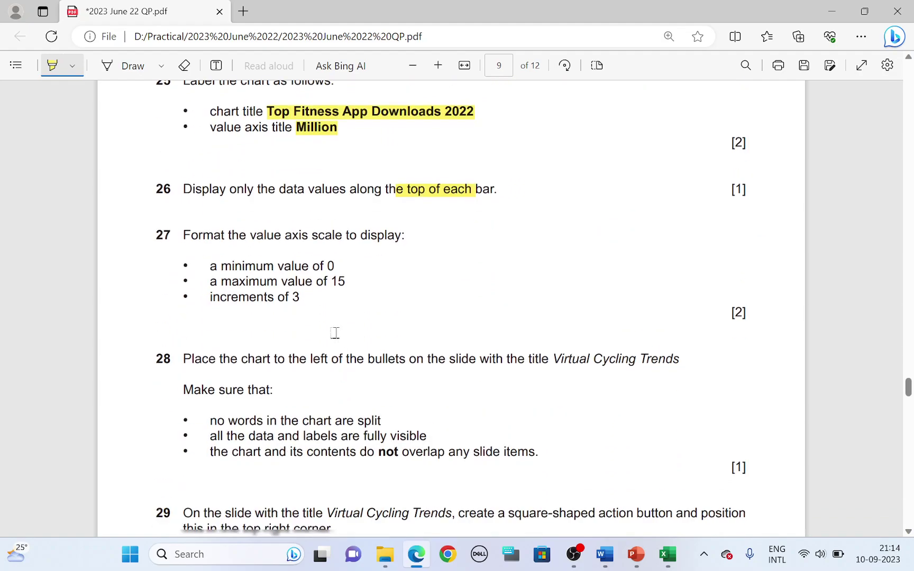
pyautogui.hotkey('alt', 'Tab')
pyautogui.click(320, 296)
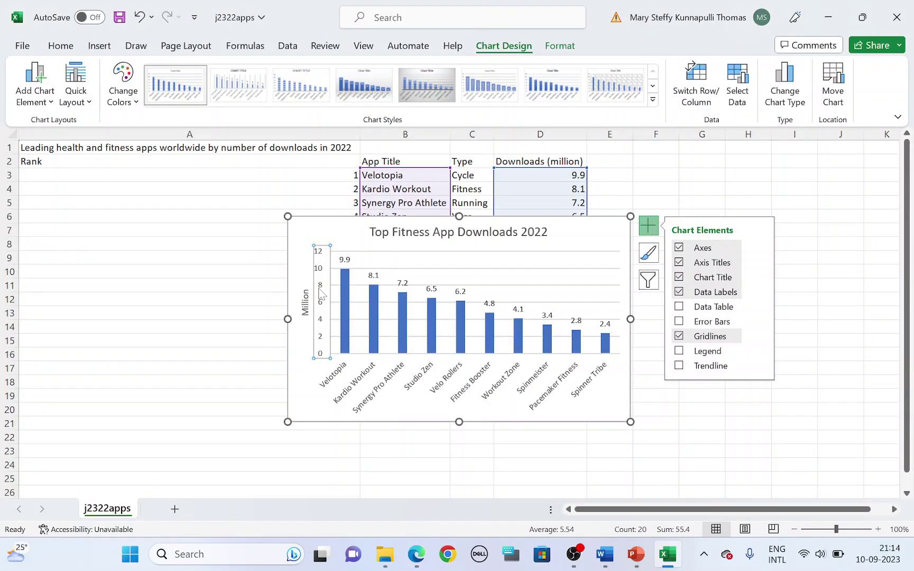
# In Format Axis, set the maximum bound to 15 and the major unit to 3
pyautogui.rightClick(320, 286)
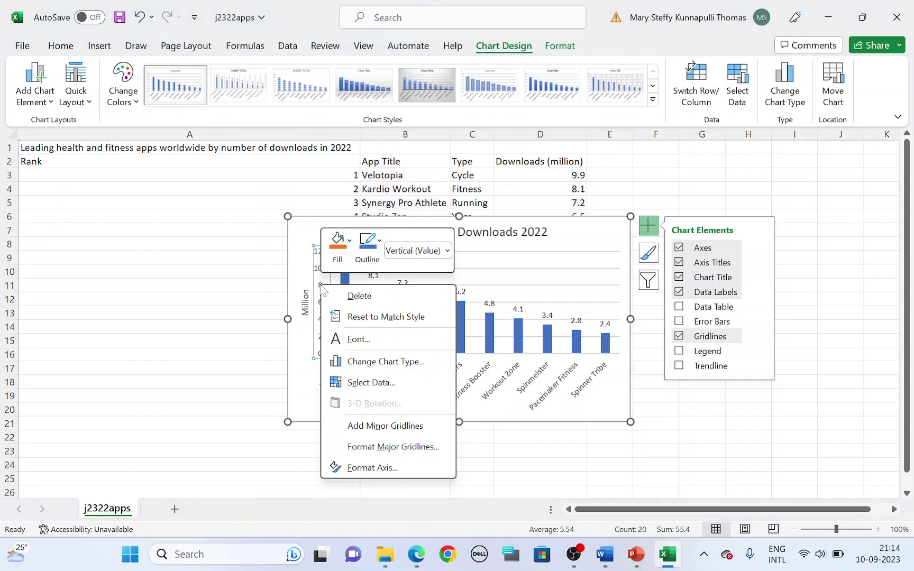
pyautogui.click(351, 469)
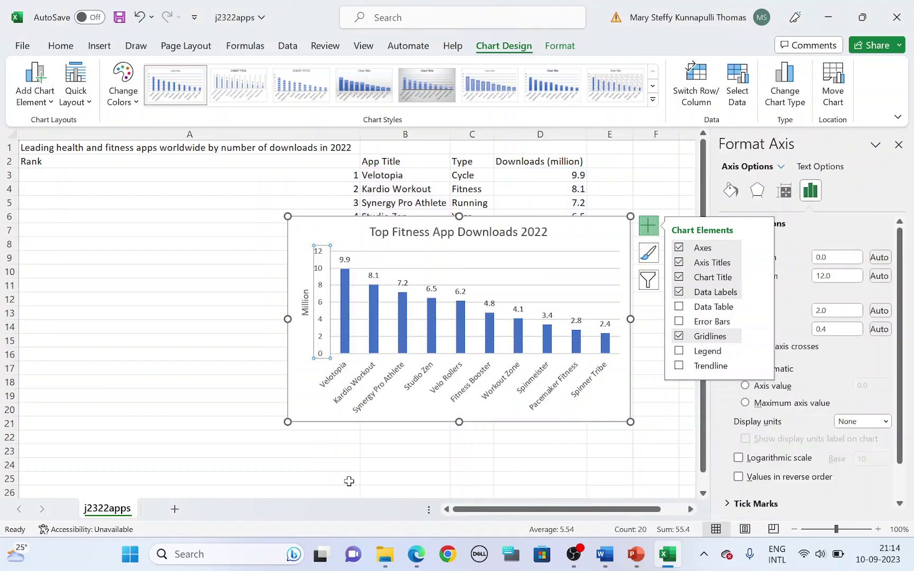
pyautogui.click(648, 226)
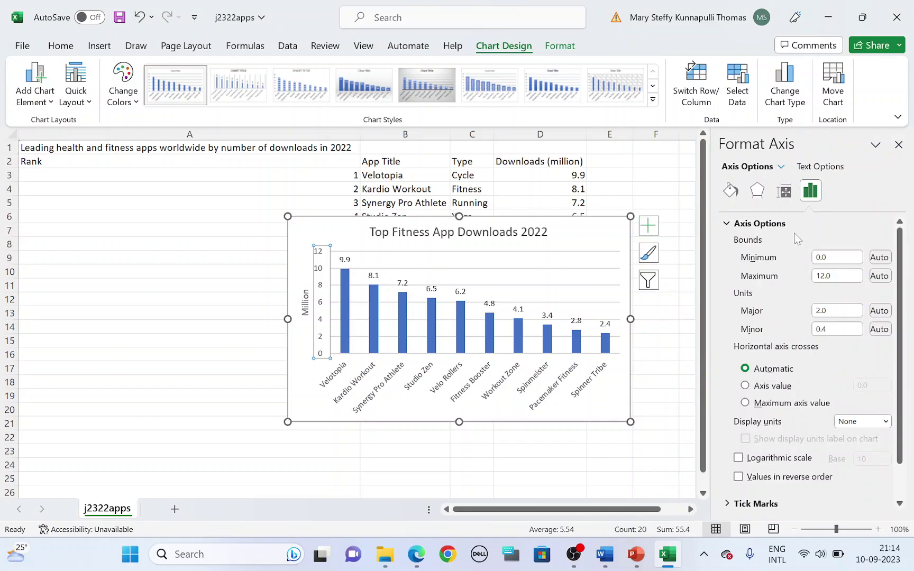
pyautogui.hotkey('alt', 'Tab')
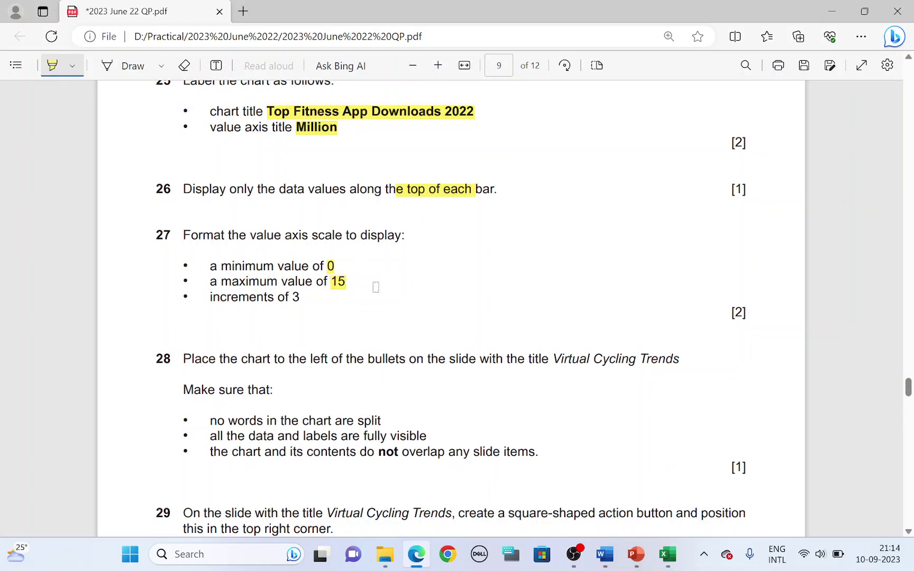
pyautogui.hotkey('alt', 'Tab')
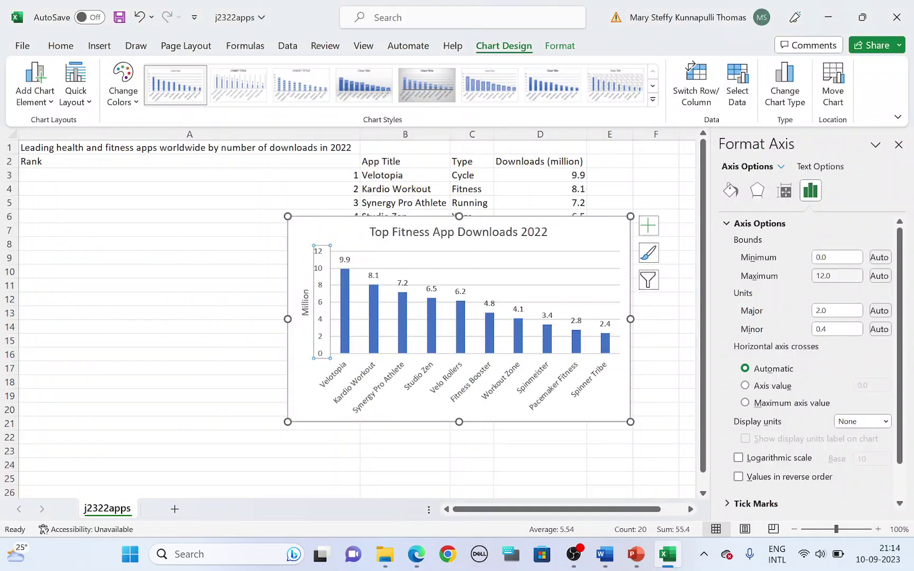
pyautogui.moveTo(830, 275); pyautogui.dragTo(815, 276)
pyautogui.write('15')
pyautogui.press('Return')
pyautogui.hotkey('alt', 'Tab')
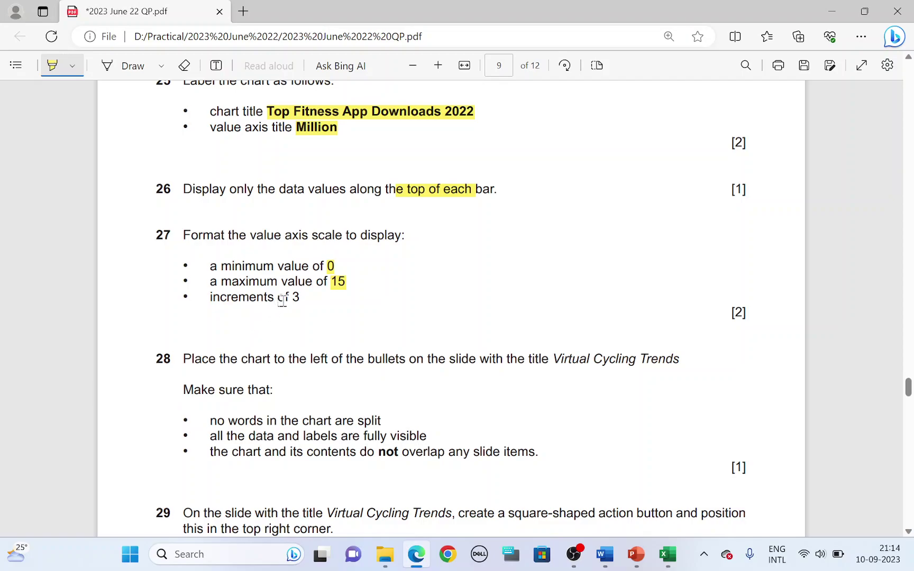
pyautogui.hotkey('alt', 'Tab')
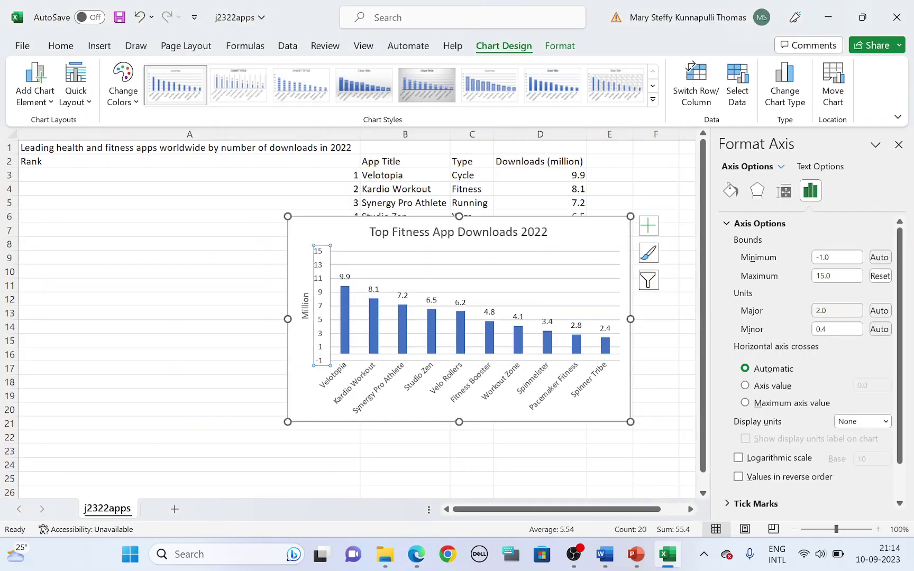
pyautogui.doubleClick(817, 311)
pyautogui.press('Return')
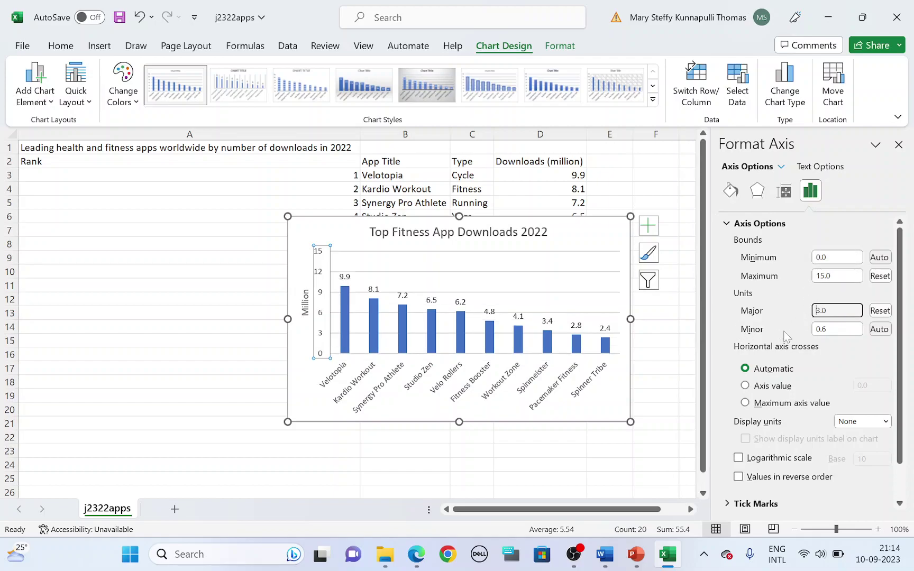
pyautogui.click(899, 145)
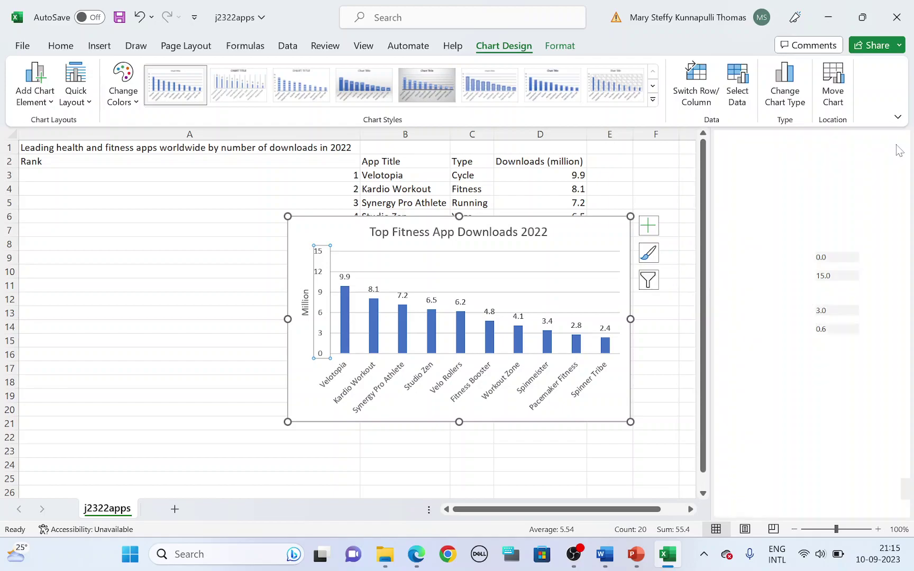
# Copy the whole downloads chart
pyautogui.hotkey('alt', 'Tab')
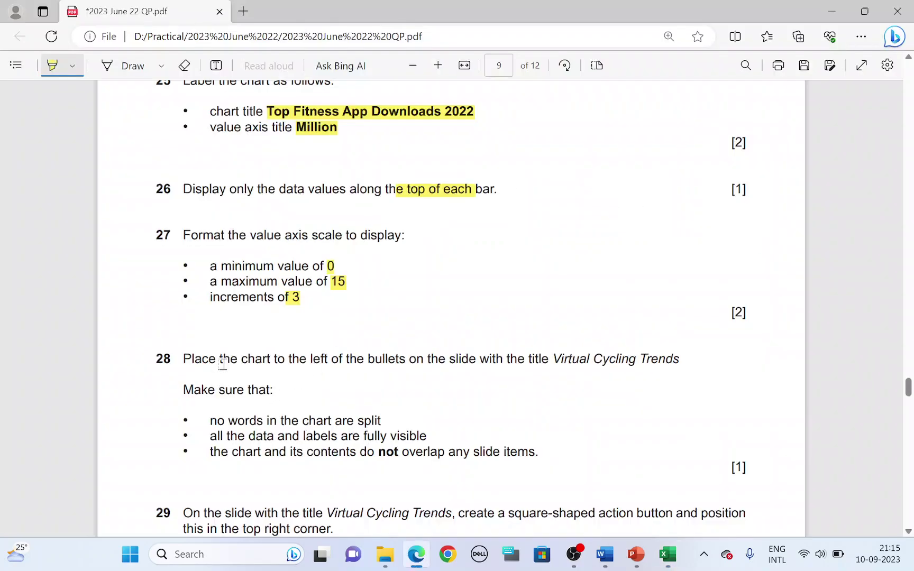
pyautogui.hotkey('alt', 'Tab')
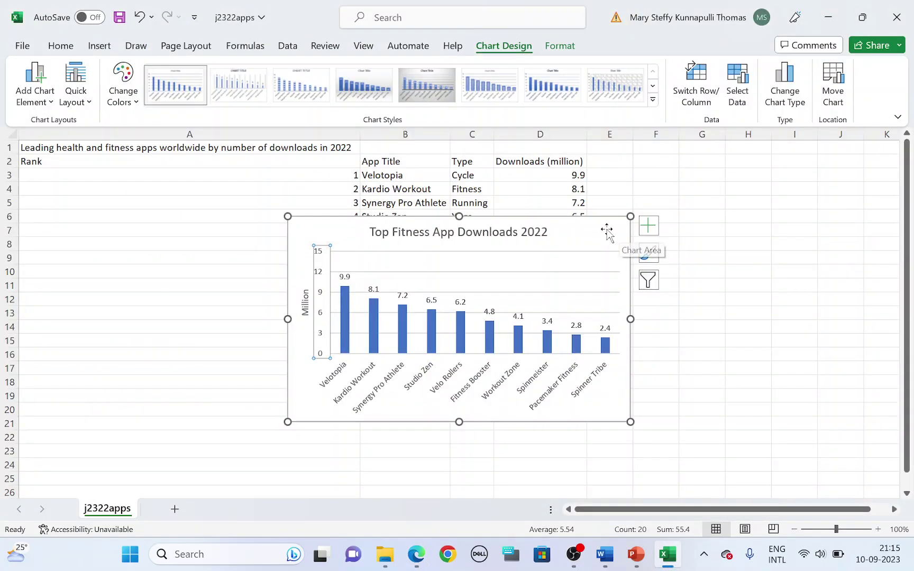
pyautogui.click(606, 233)
pyautogui.rightClick(605, 229)
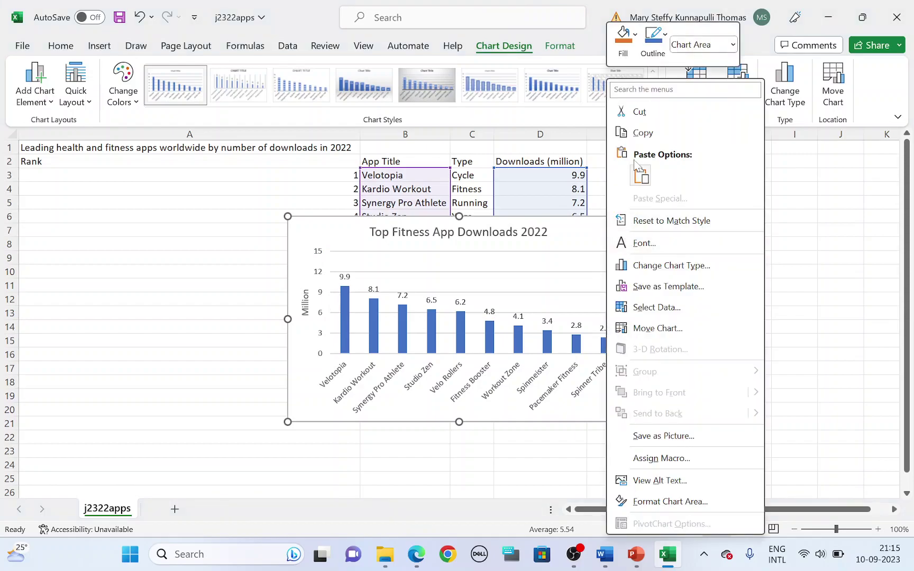
pyautogui.click(643, 132)
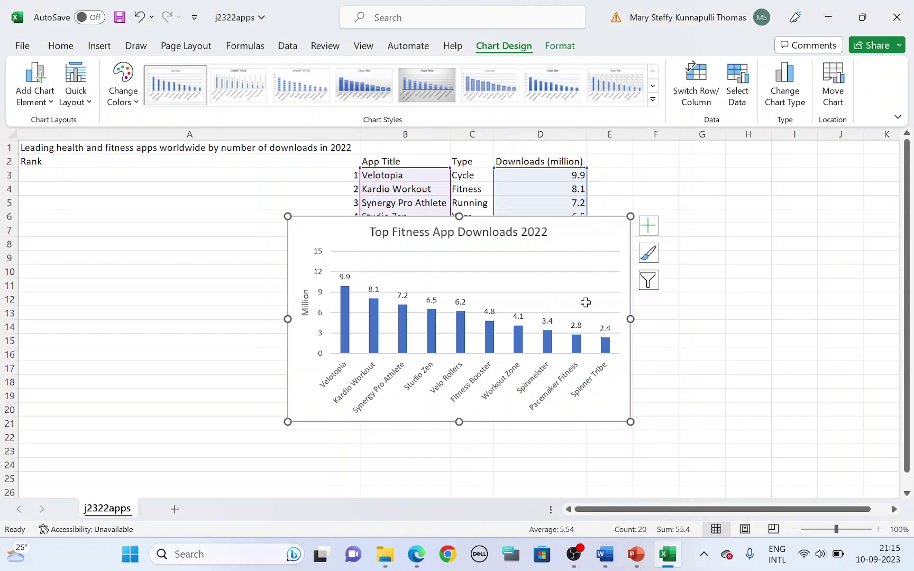
pyautogui.click(636, 554)
# Highlight 'left of the bullets' and the slide title in question 28
pyautogui.click(416, 555)
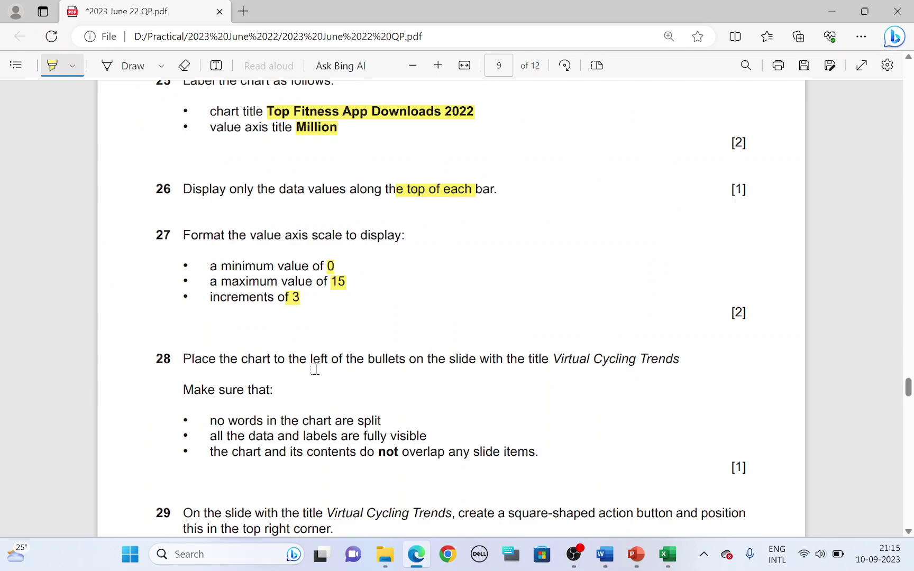
pyautogui.moveTo(311, 361); pyautogui.dragTo(400, 359)
pyautogui.moveTo(543, 359); pyautogui.dragTo(667, 355)
pyautogui.hotkey('alt', 'Tab')
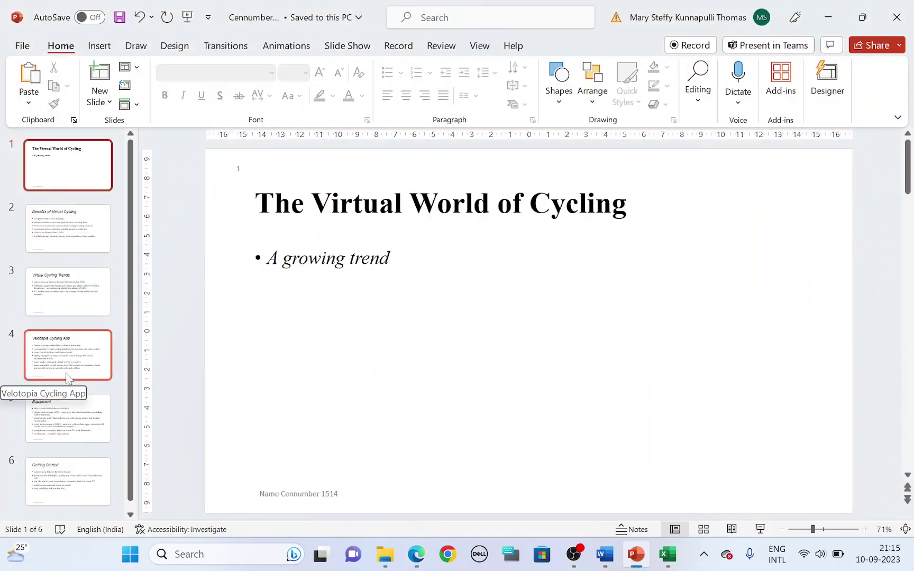
# On the Virtual Cycling Trends slide, narrow the bullet text box from the left
pyautogui.click(67, 359)
pyautogui.click(81, 295)
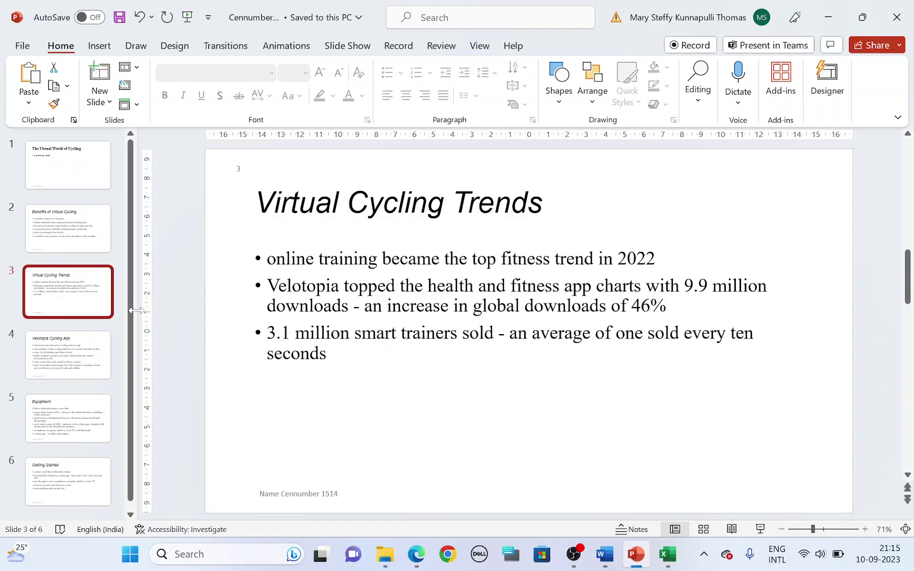
pyautogui.click(254, 337)
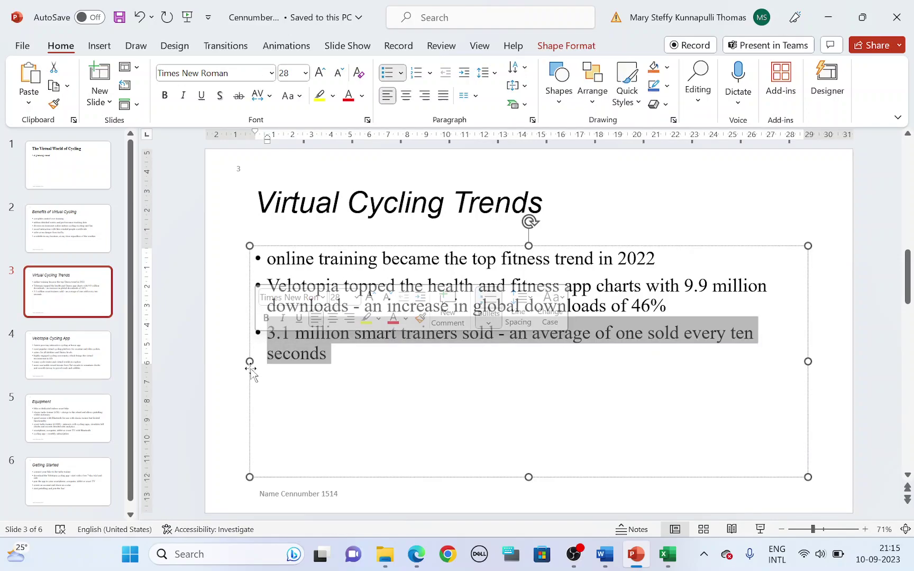
pyautogui.click(251, 370)
pyautogui.moveTo(249, 361); pyautogui.dragTo(509, 340)
pyautogui.click(383, 269)
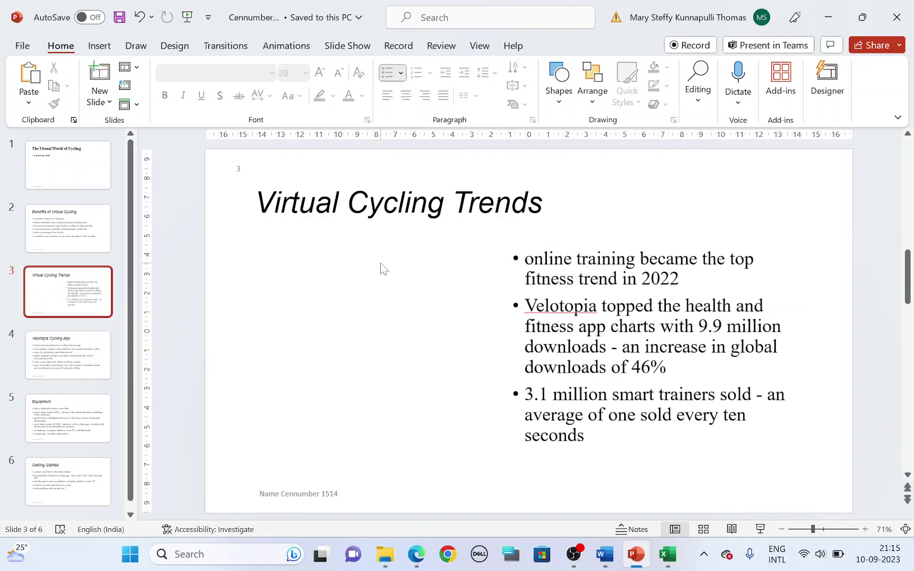
# Paste the chart as a picture, move it left of the bullets and enlarge it
pyautogui.rightClick(383, 269)
pyautogui.click(496, 320)
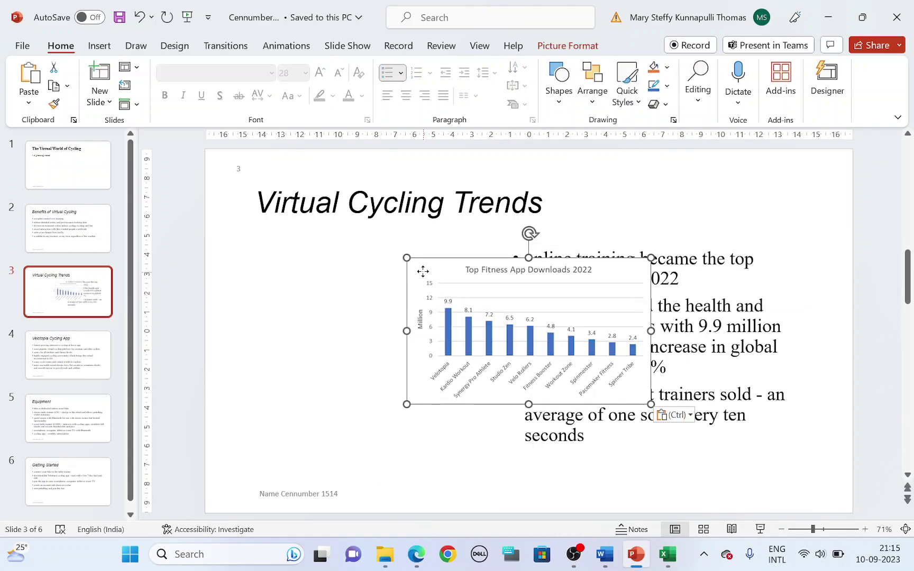
pyautogui.moveTo(423, 271); pyautogui.dragTo(235, 271)
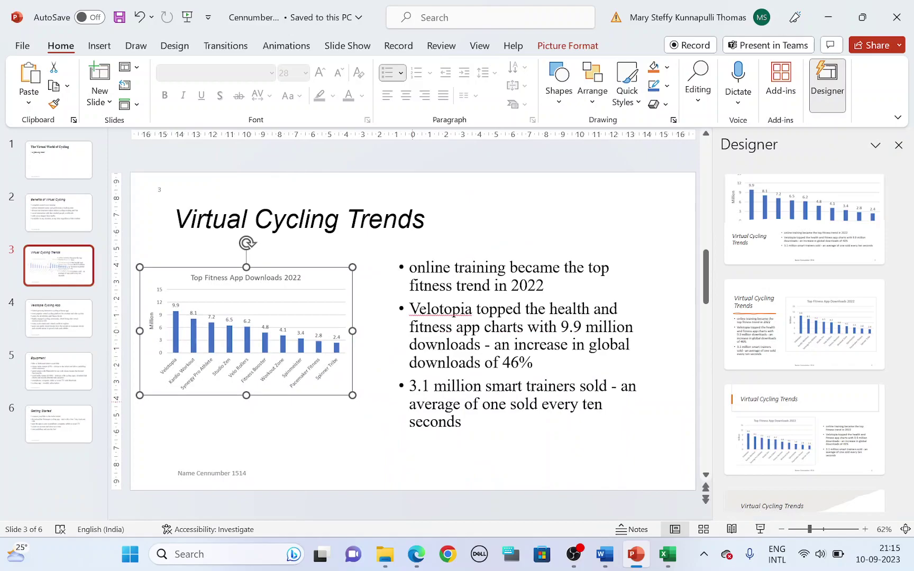
pyautogui.click(898, 144)
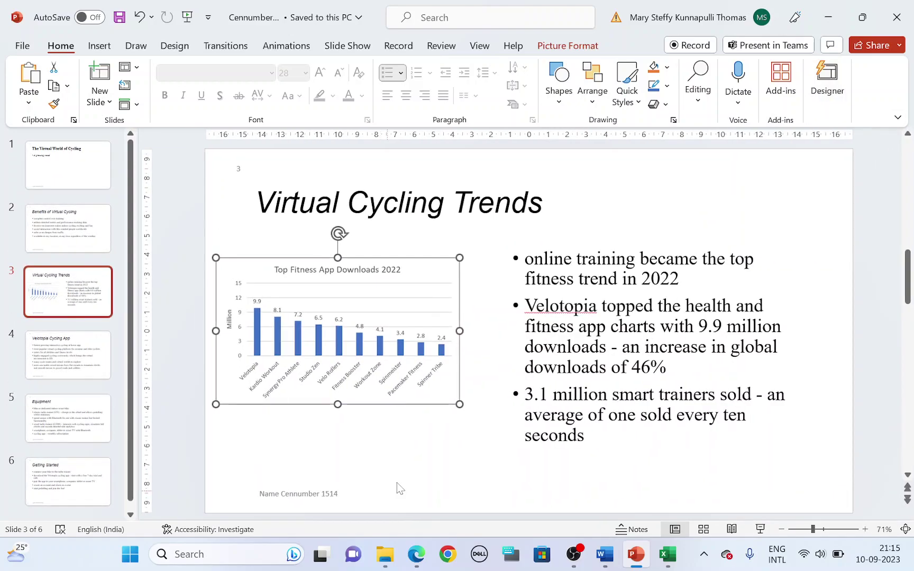
pyautogui.moveTo(460, 405); pyautogui.dragTo(499, 437)
pyautogui.click(621, 200)
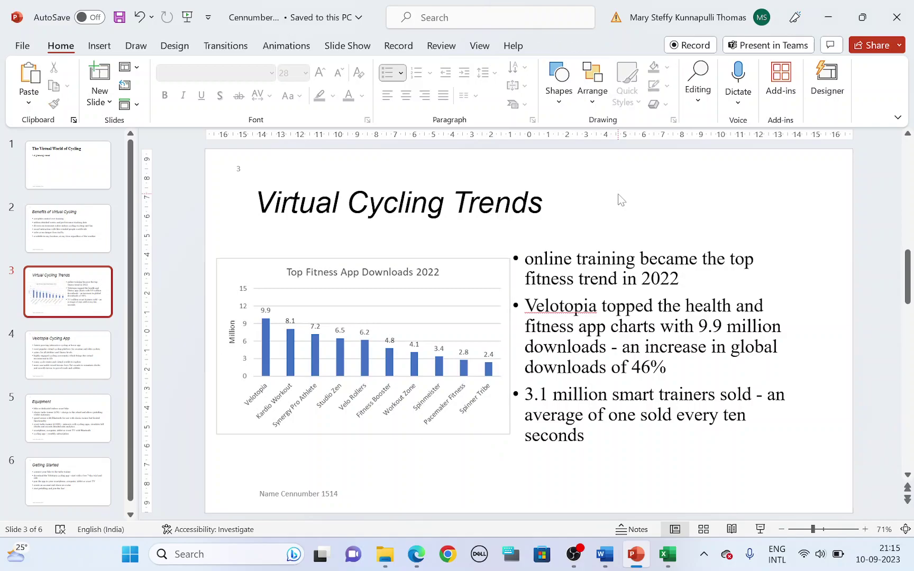
pyautogui.hotkey('alt', 'Tab')
pyautogui.scroll(-2, 275, 349)
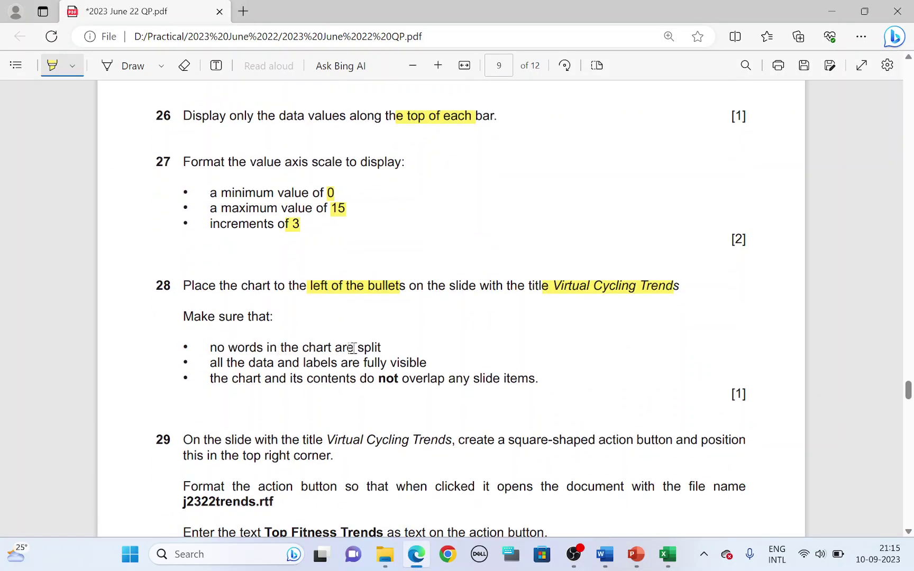
# Highlight 'Virtual Cycling Trends' and 'square-shaped action button' in question 29
pyautogui.hotkey('alt', 'Tab')
pyautogui.hotkey('alt', 'Tab')
pyautogui.hotkey('alt', 'Tab')
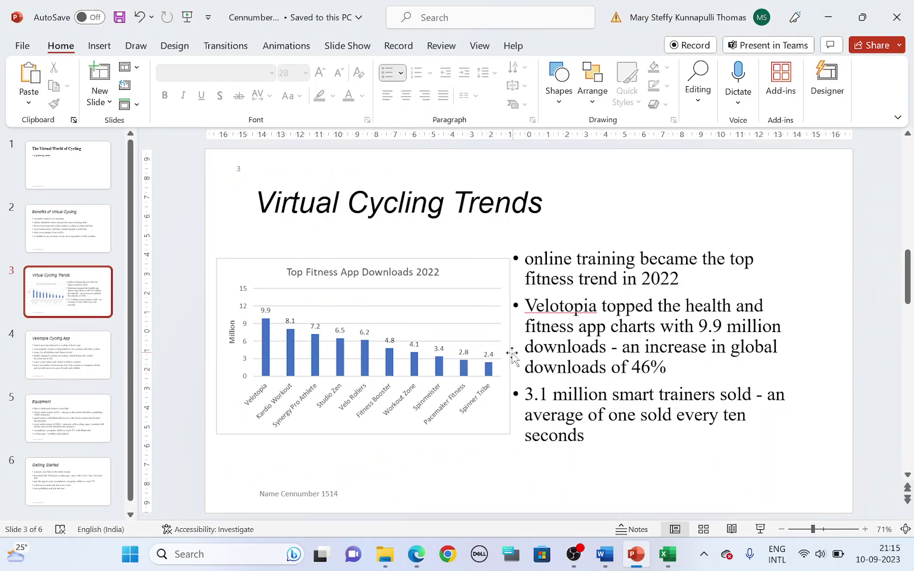
pyautogui.hotkey('alt', 'Tab')
pyautogui.scroll(-3, 431, 388)
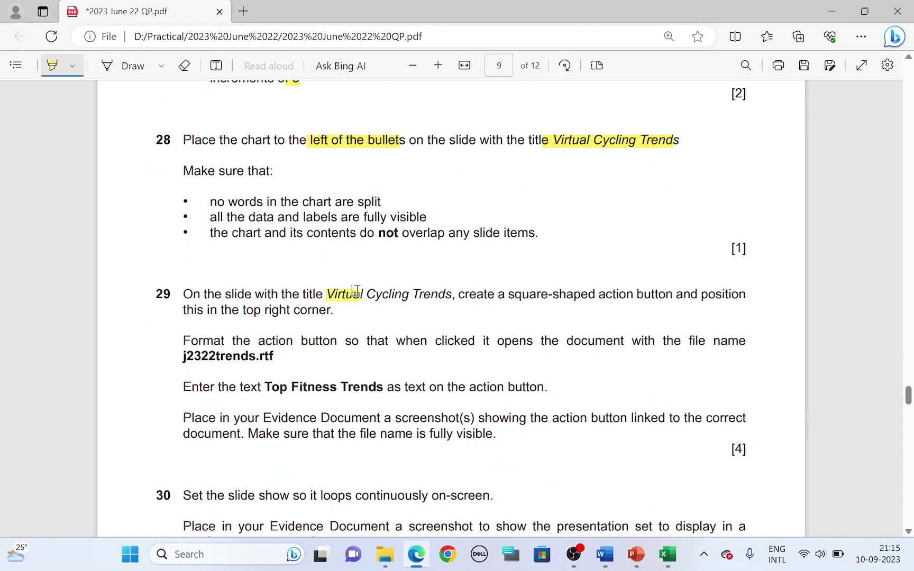
pyautogui.moveTo(356, 291); pyautogui.dragTo(449, 301)
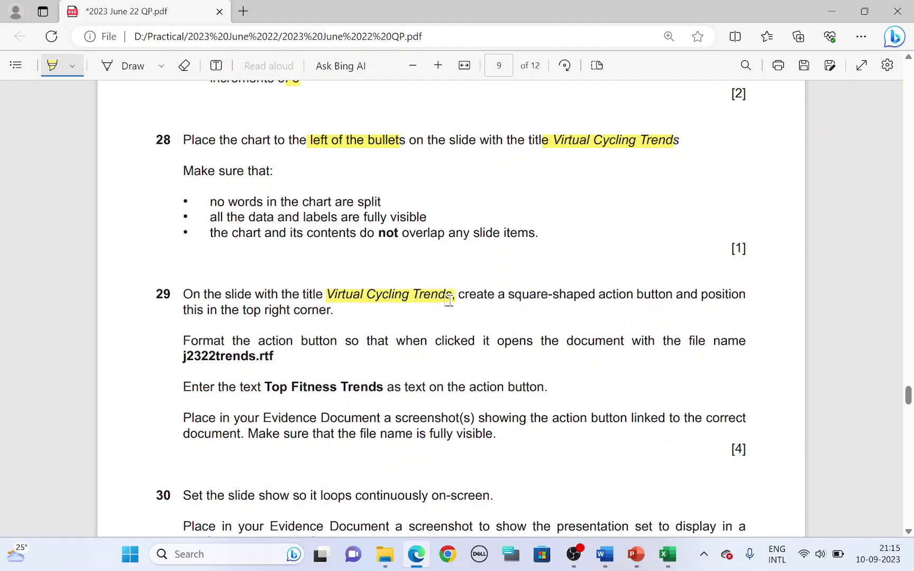
pyautogui.hotkey('alt', 'Tab')
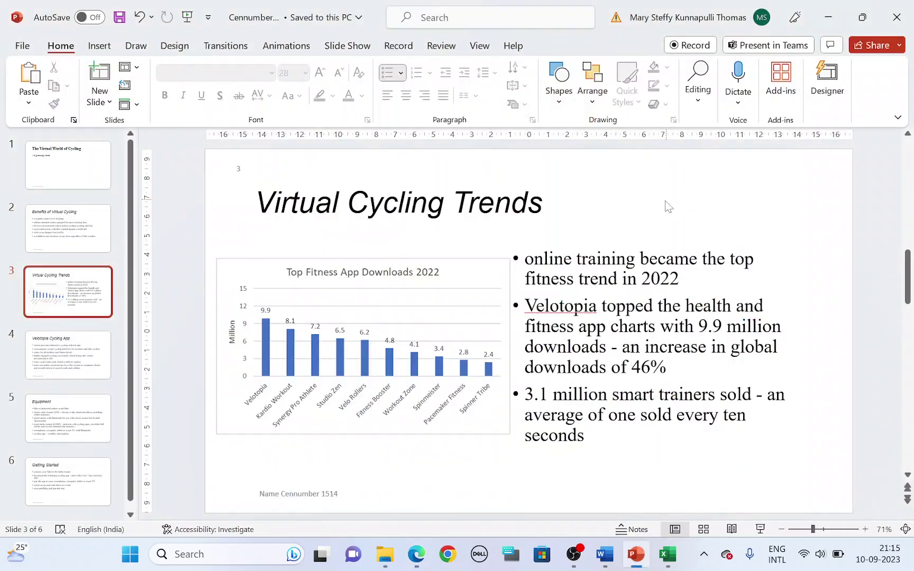
pyautogui.hotkey('alt', 'Tab')
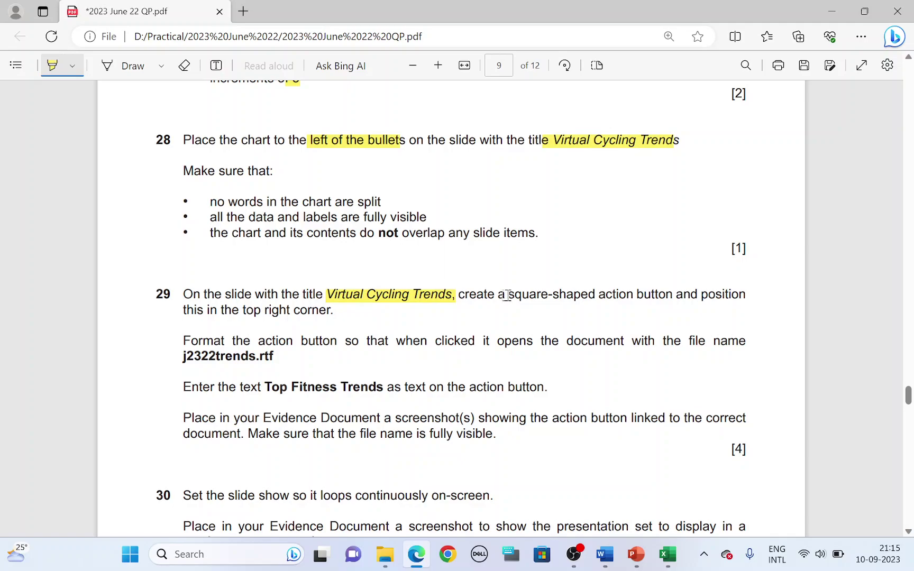
pyautogui.moveTo(507, 295); pyautogui.dragTo(653, 297)
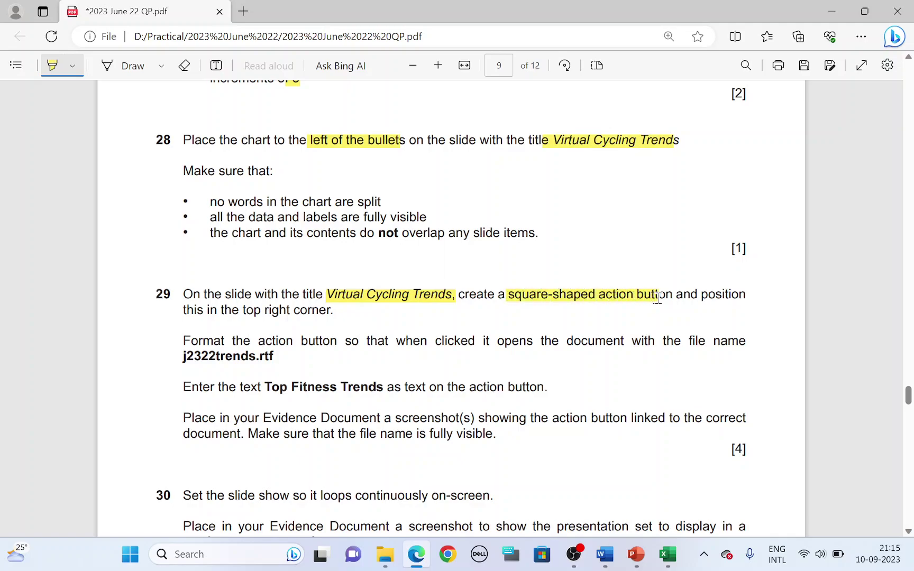
pyautogui.hotkey('alt', 'Tab')
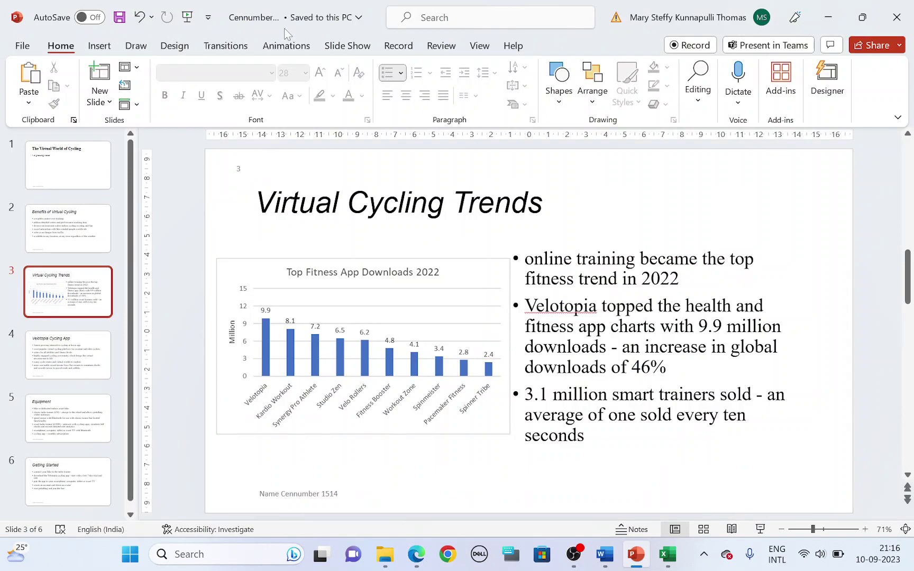
# Draw a blank action button as a square in the top-right corner of the Virtual Cycling Trends slide
pyautogui.click(107, 49)
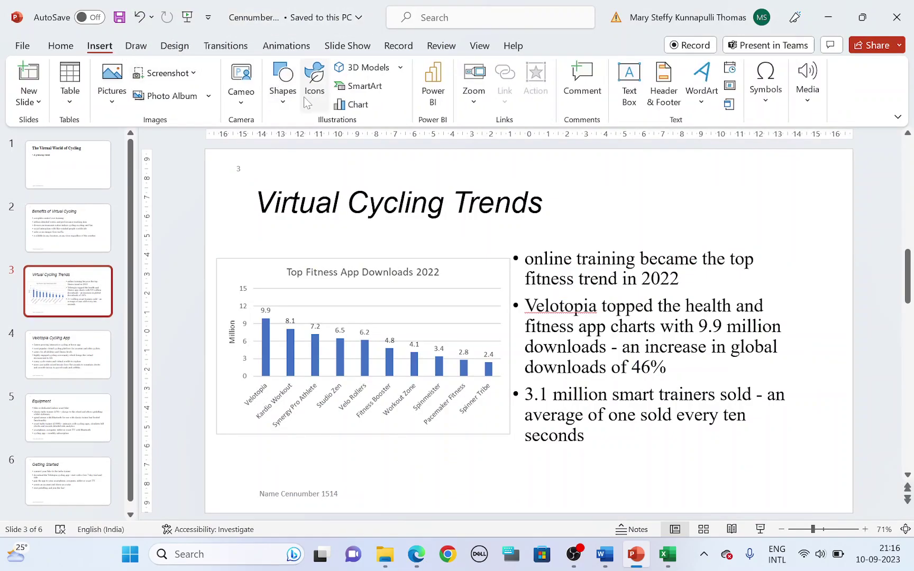
pyautogui.click(291, 104)
pyautogui.scroll(-4, 304, 145)
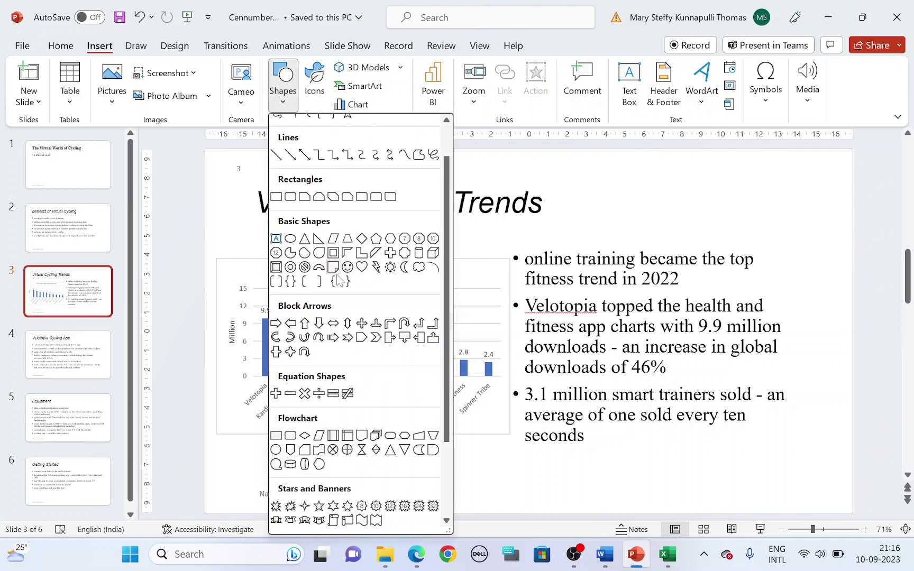
pyautogui.hotkey('alt', 'Tab')
pyautogui.hotkey('alt', 'Tab')
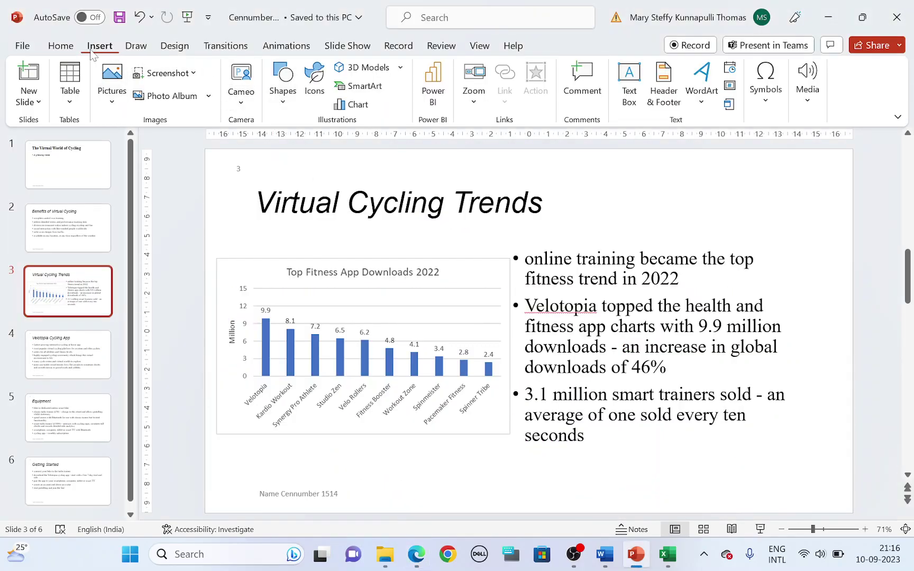
pyautogui.click(283, 85)
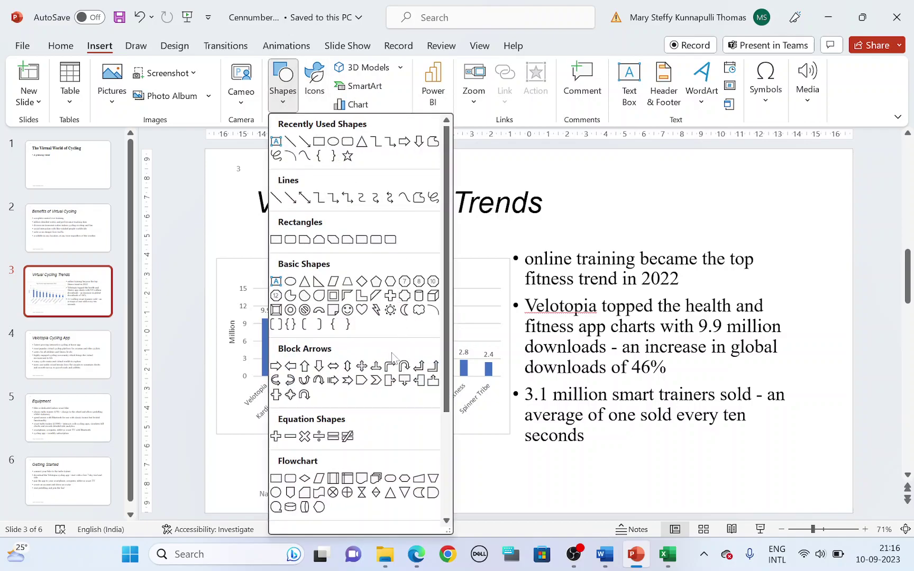
pyautogui.scroll(-3, 392, 360)
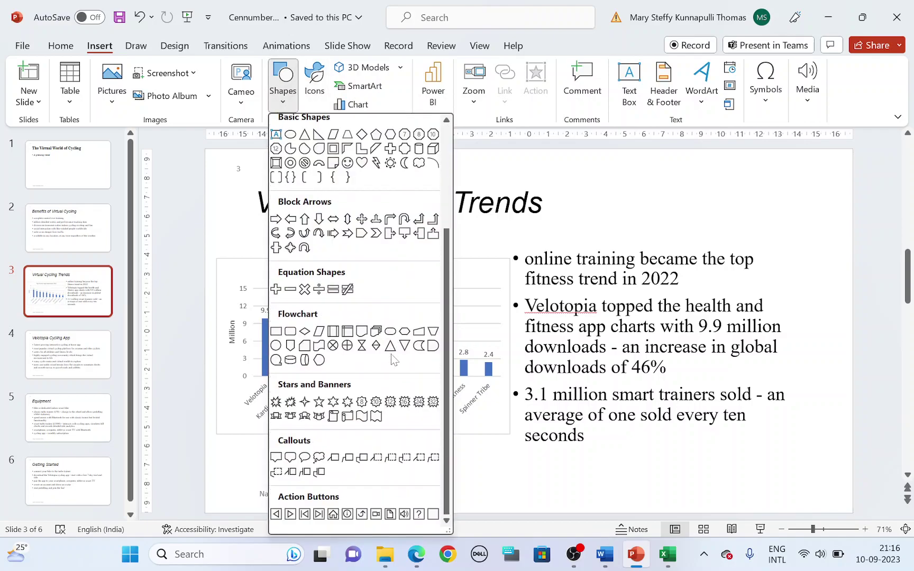
pyautogui.click(433, 514)
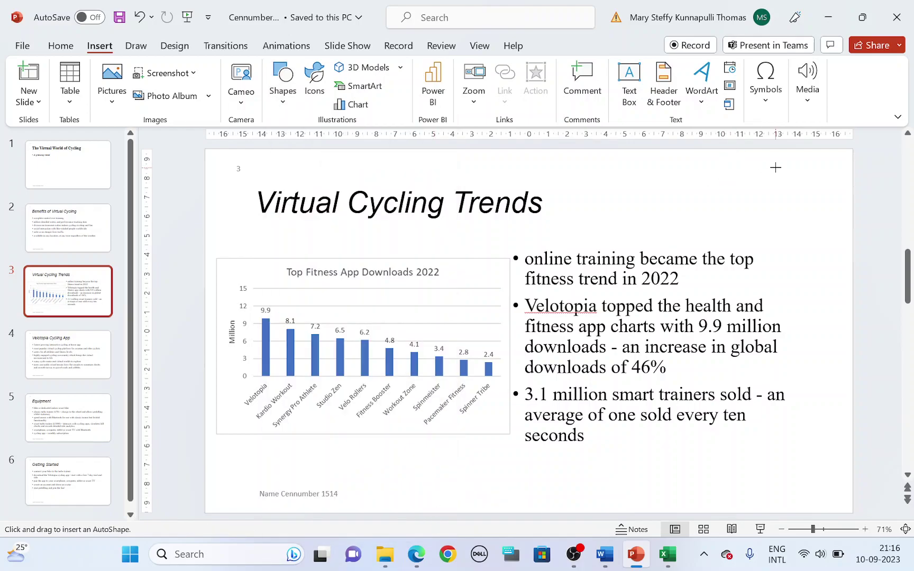
pyautogui.hotkey('alt', 'Tab')
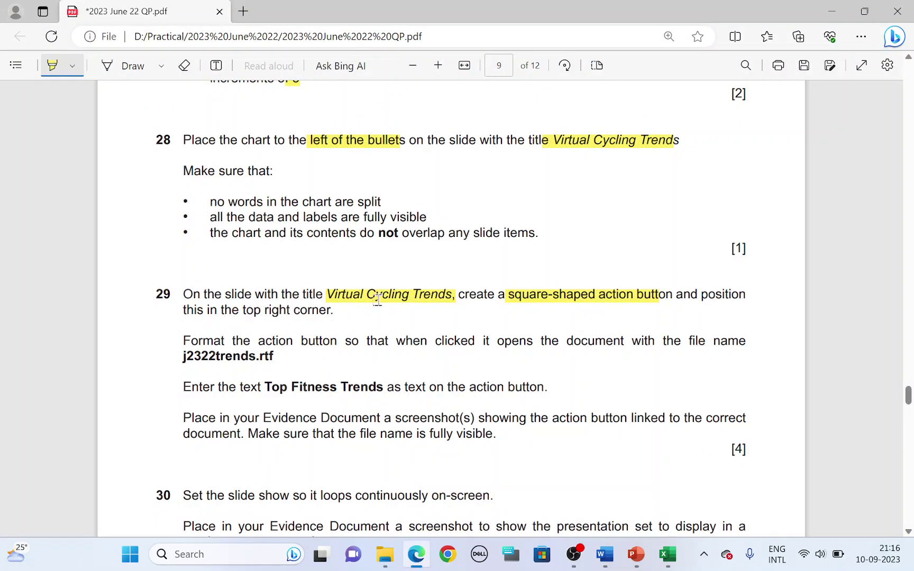
pyautogui.hotkey('alt', 'Tab')
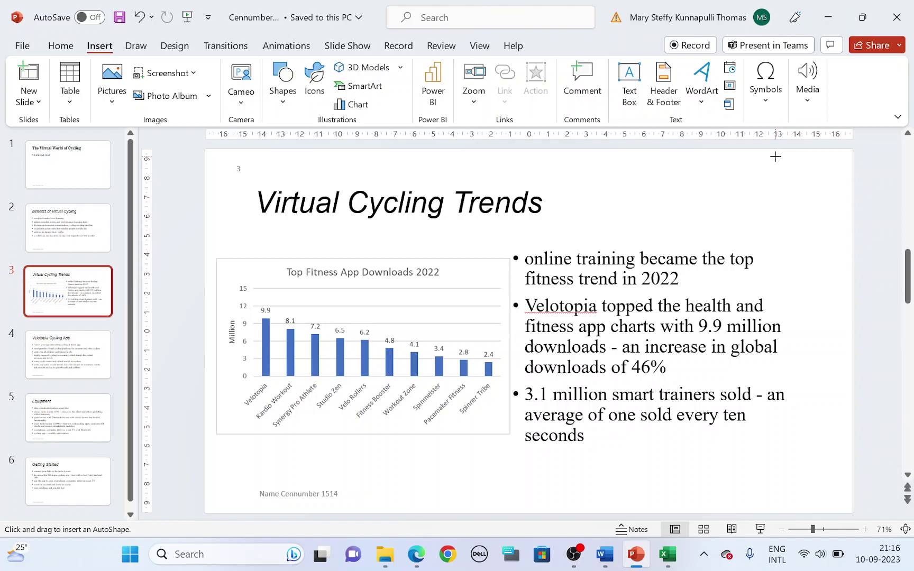
pyautogui.moveTo(775, 157); pyautogui.dragTo(835, 209)
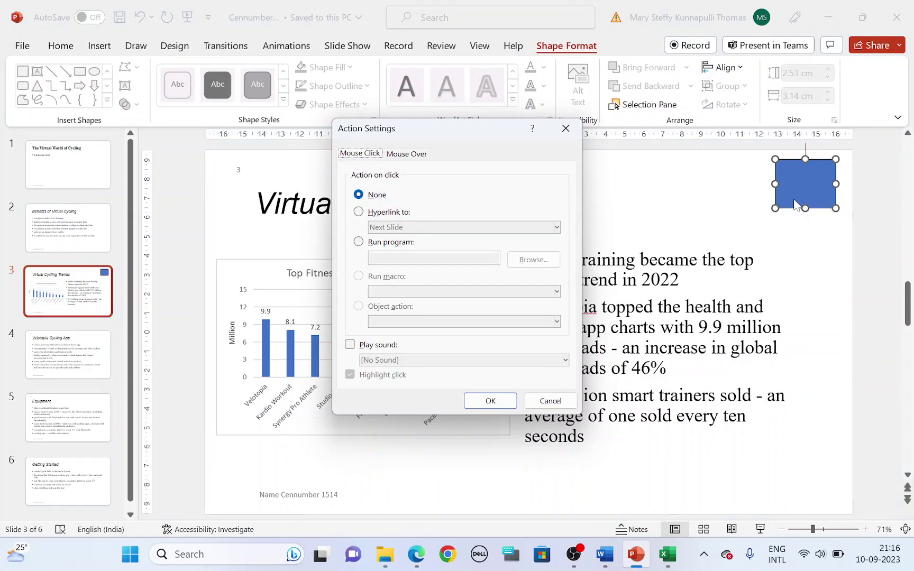
# Highlight 'action button', 'clicked' and the file name in the question paper
pyautogui.hotkey('alt', 'Tab')
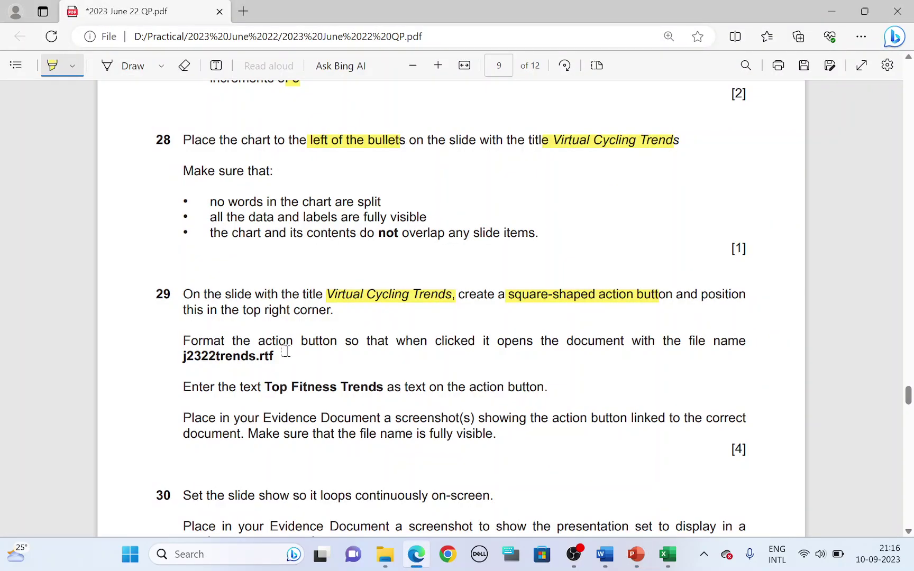
pyautogui.moveTo(256, 341); pyautogui.dragTo(334, 341)
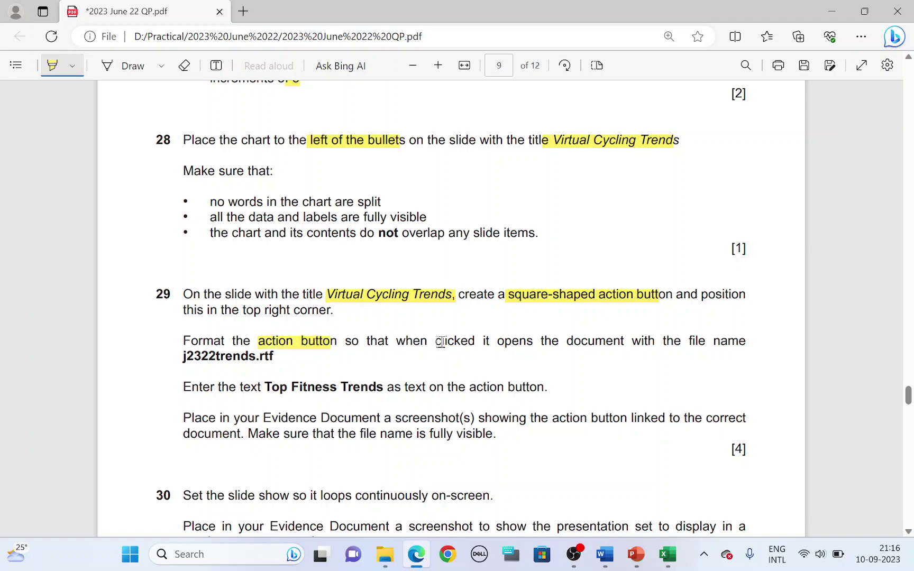
pyautogui.moveTo(436, 342); pyautogui.dragTo(481, 342)
pyautogui.hotkey('alt', 'Tab')
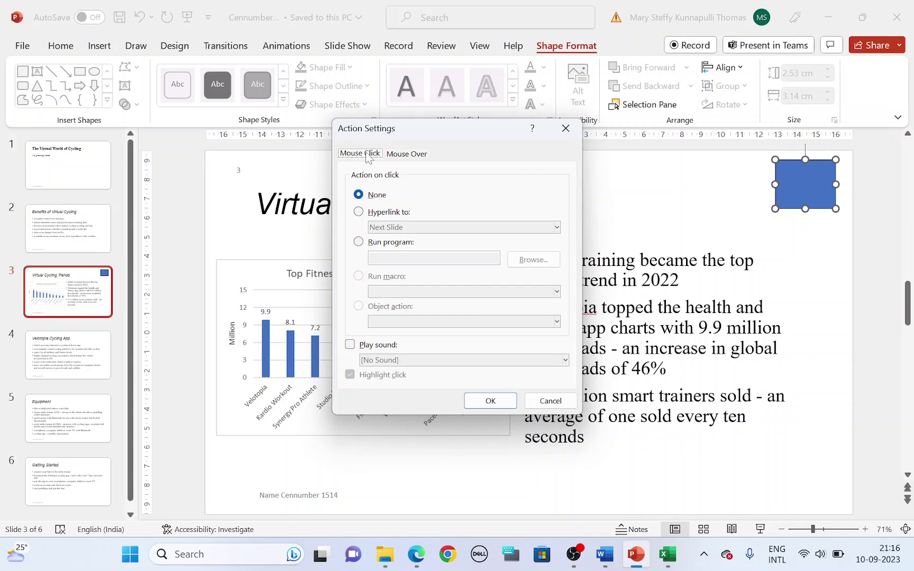
pyautogui.hotkey('alt', 'Tab')
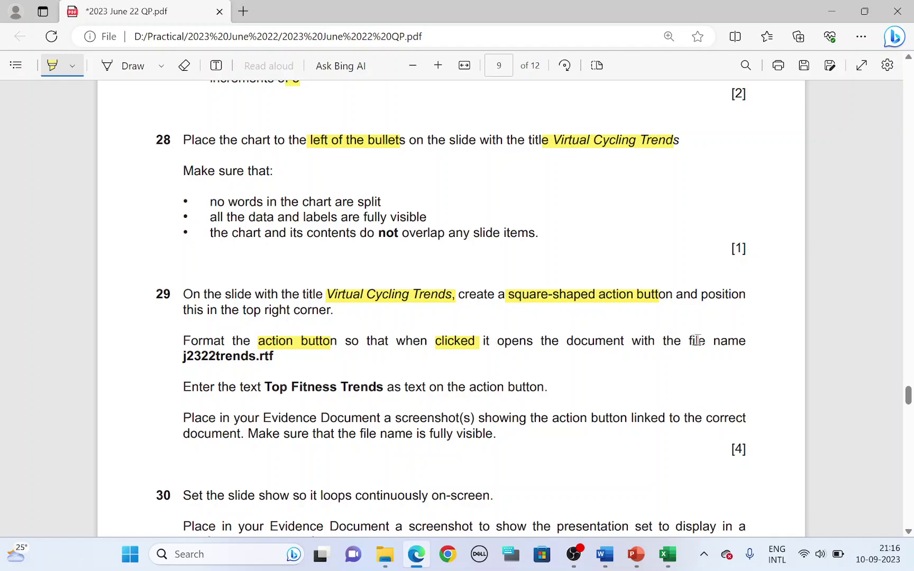
pyautogui.moveTo(697, 340); pyautogui.dragTo(746, 341)
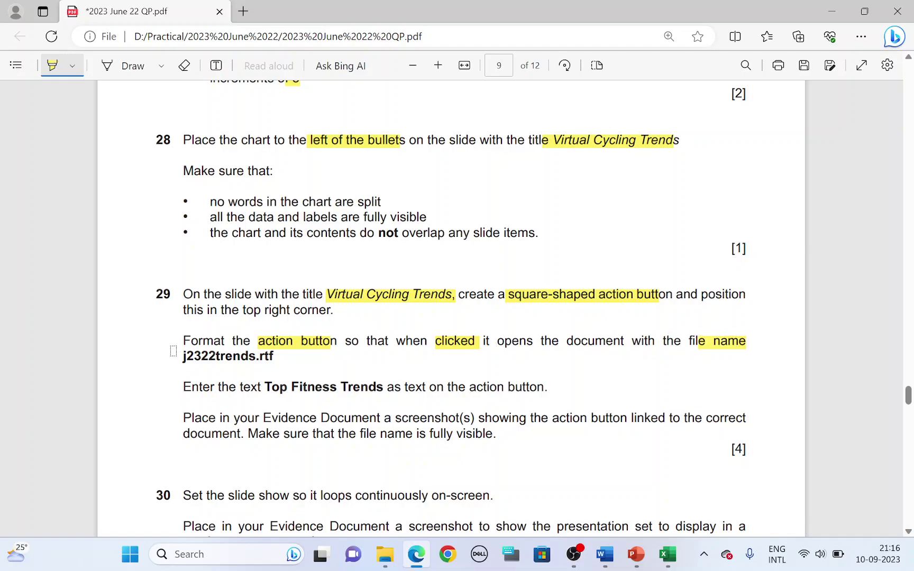
pyautogui.hotkey('alt', 'Tab')
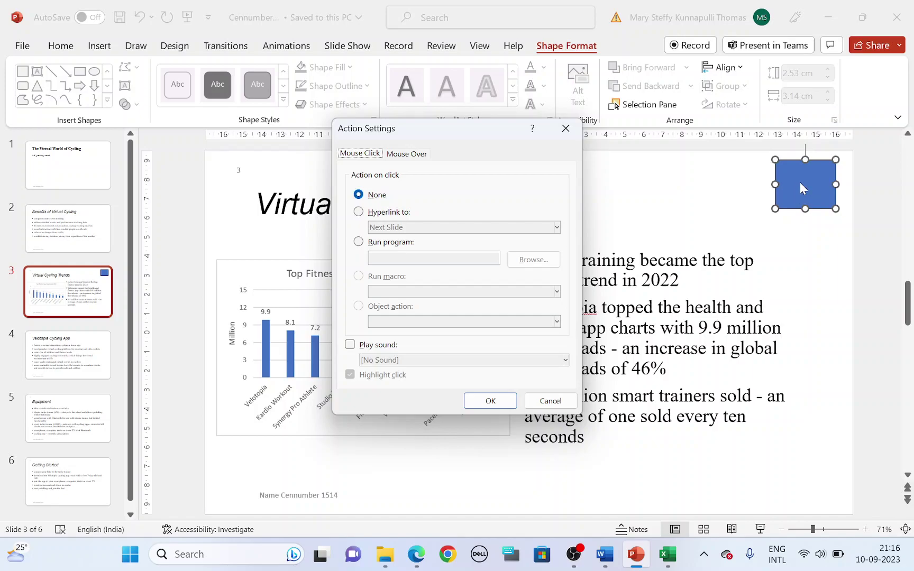
# Set the button's mouse-click action to Hyperlink to and open its list of link targets
pyautogui.click(359, 213)
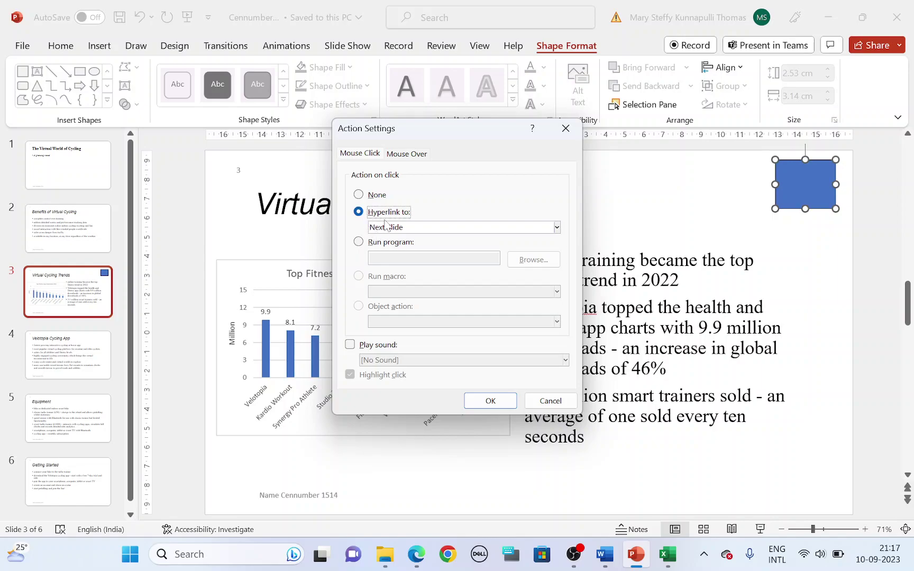
pyautogui.click(557, 227)
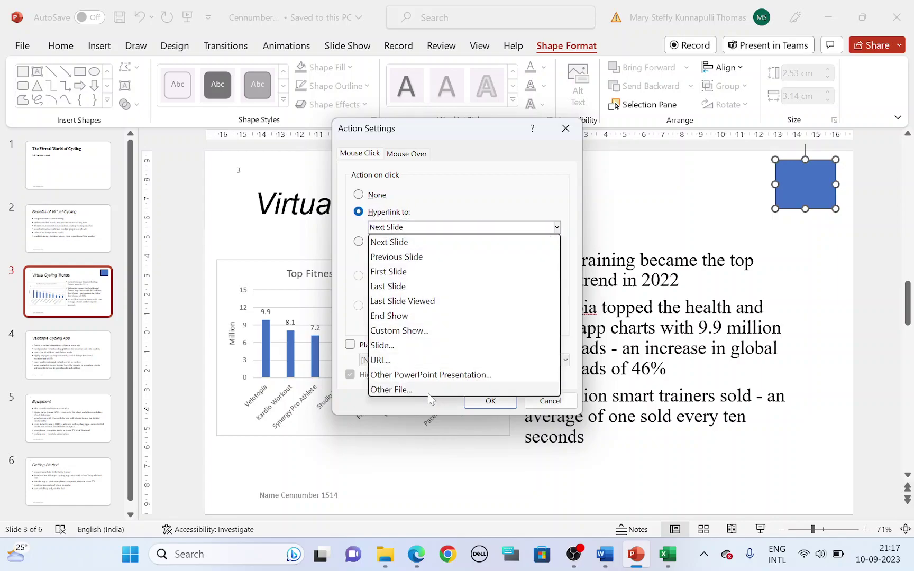
pyautogui.press('Escape')
pyautogui.hotkey('alt', 'Tab')
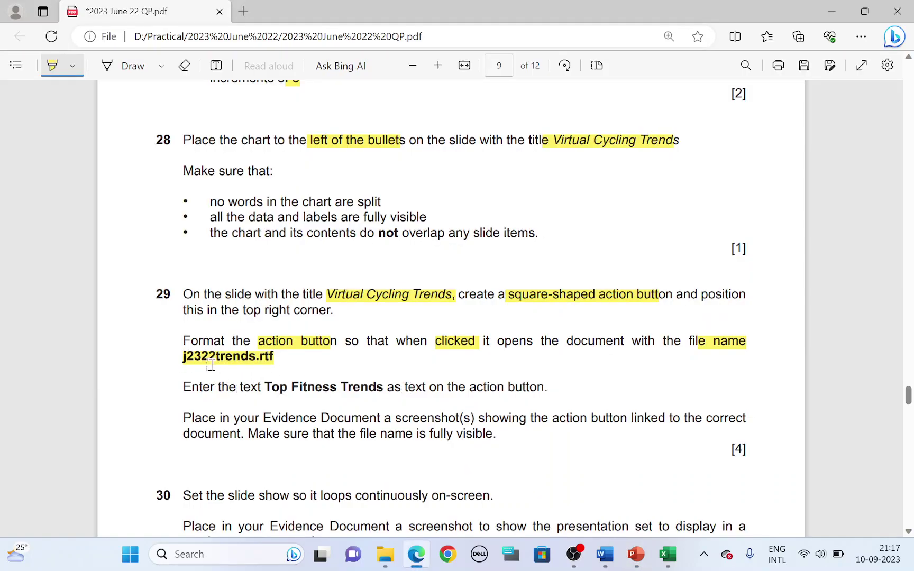
pyautogui.hotkey('alt', 'Tab')
pyautogui.click(557, 227)
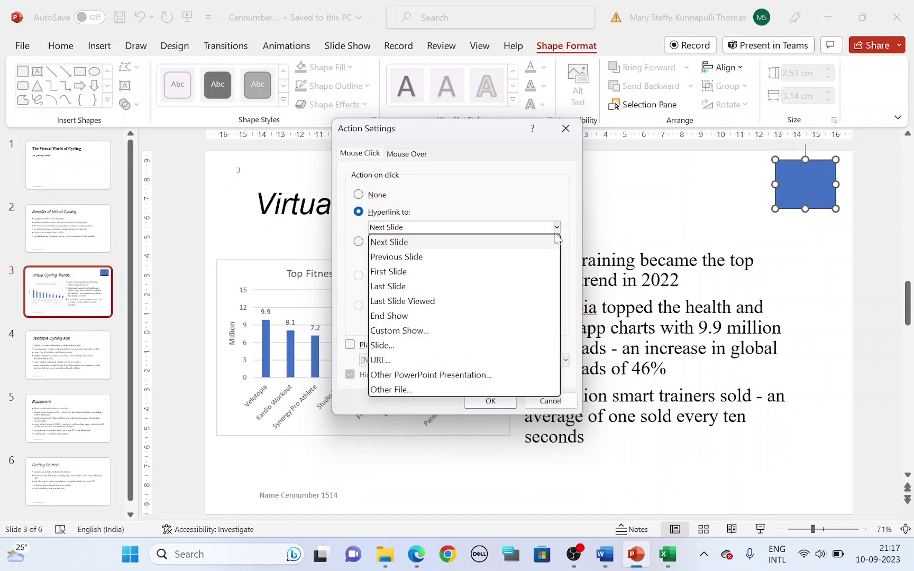
# Link the action button to j2322trends.rtf in the 2023 June 22 folder
pyautogui.click(419, 394)
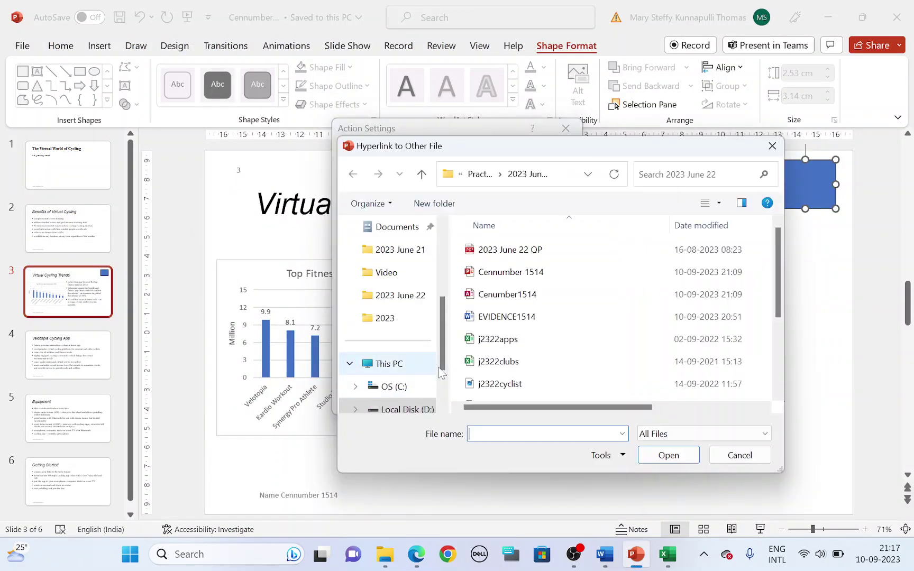
pyautogui.click(479, 174)
pyautogui.click(516, 254)
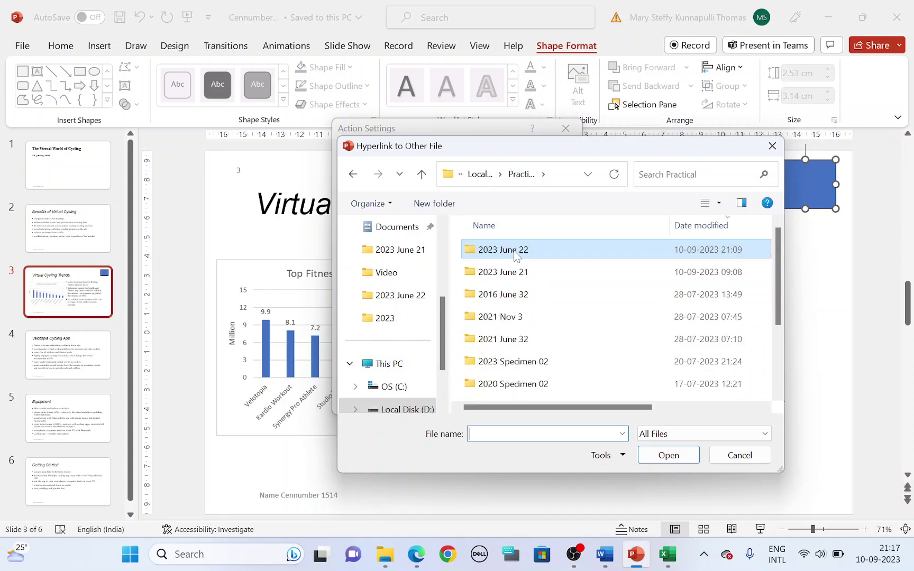
pyautogui.doubleClick(516, 254)
pyautogui.scroll(-3, 509, 349)
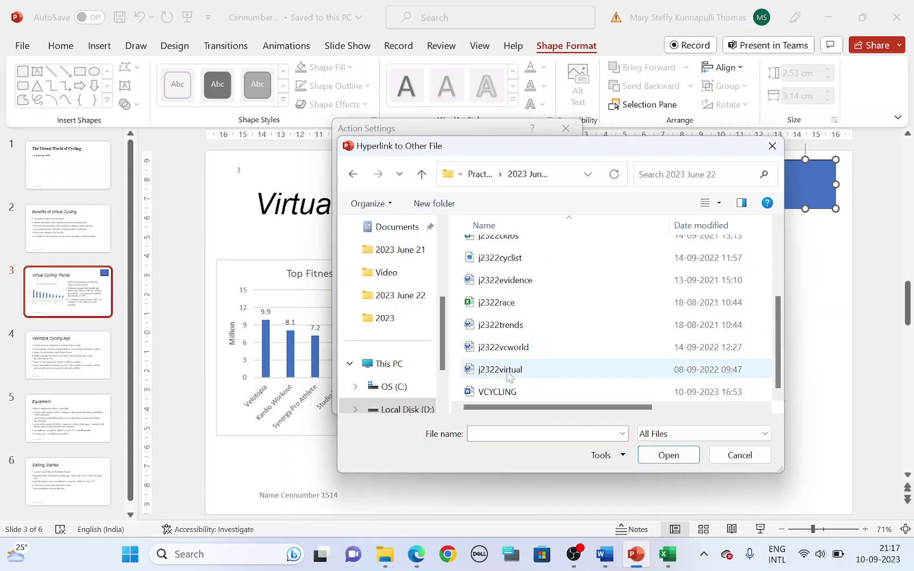
pyautogui.click(511, 330)
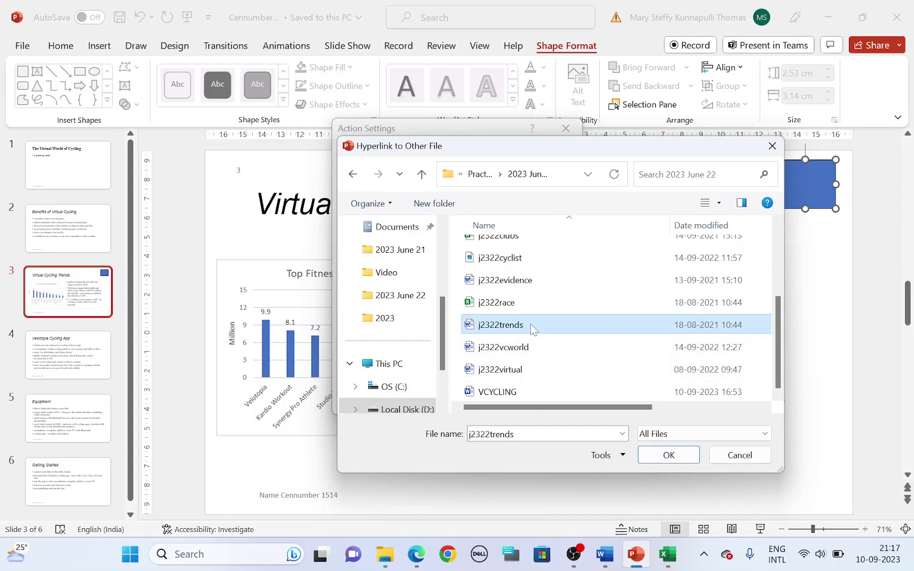
pyautogui.click(668, 454)
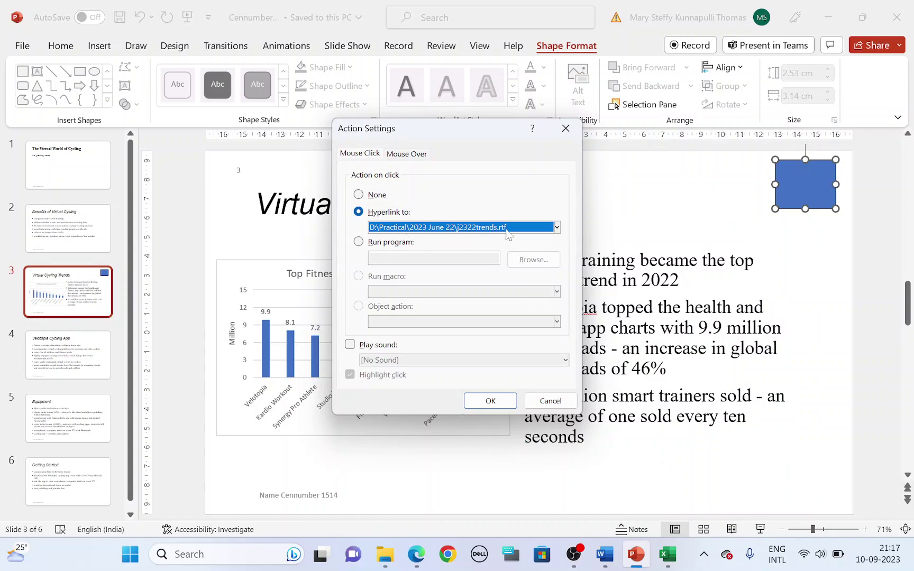
# Highlight the evidence requirement, screenshot the Action Settings dialog, and confirm it
pyautogui.hotkey('alt', 'Tab')
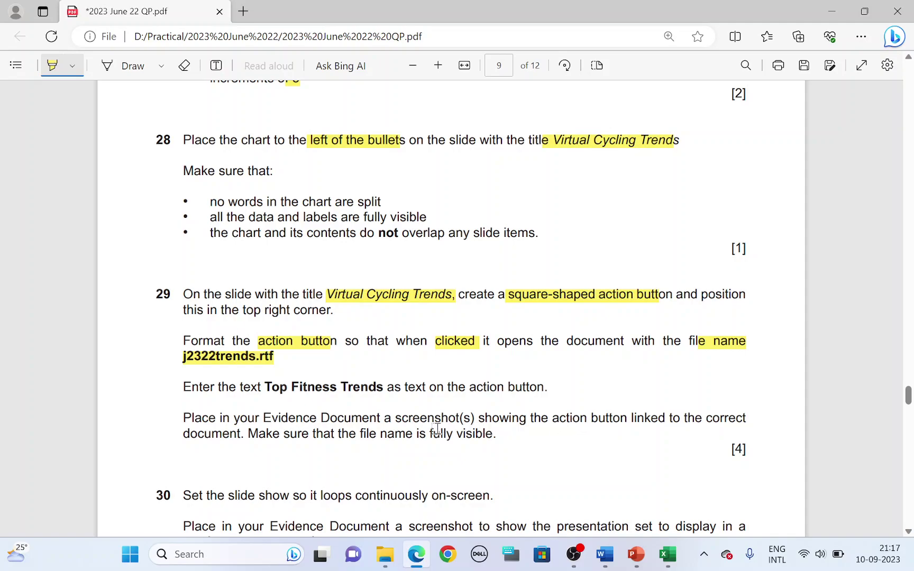
pyautogui.moveTo(522, 423); pyautogui.dragTo(657, 421)
pyautogui.hotkey('alt', 'Tab')
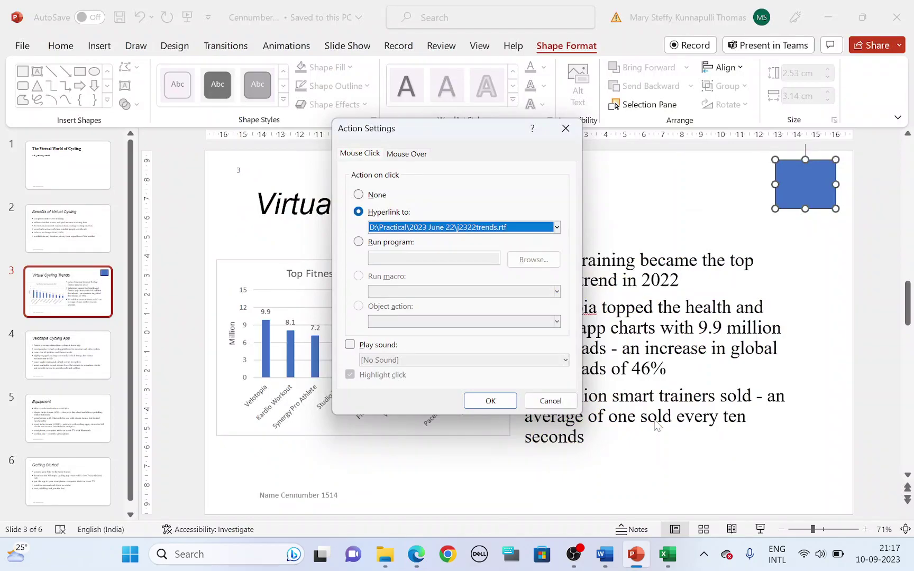
pyautogui.press('super+shift+s')
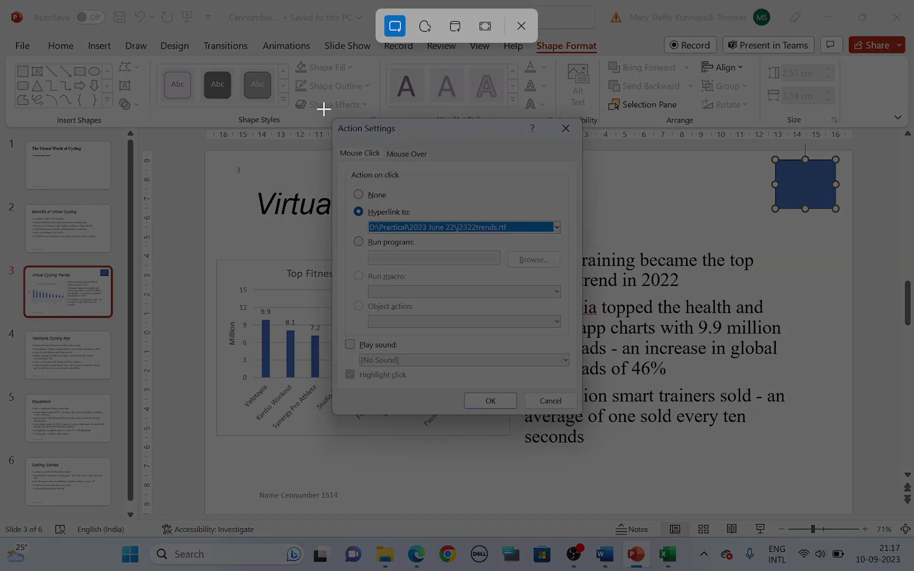
pyautogui.moveTo(324, 109); pyautogui.dragTo(597, 421)
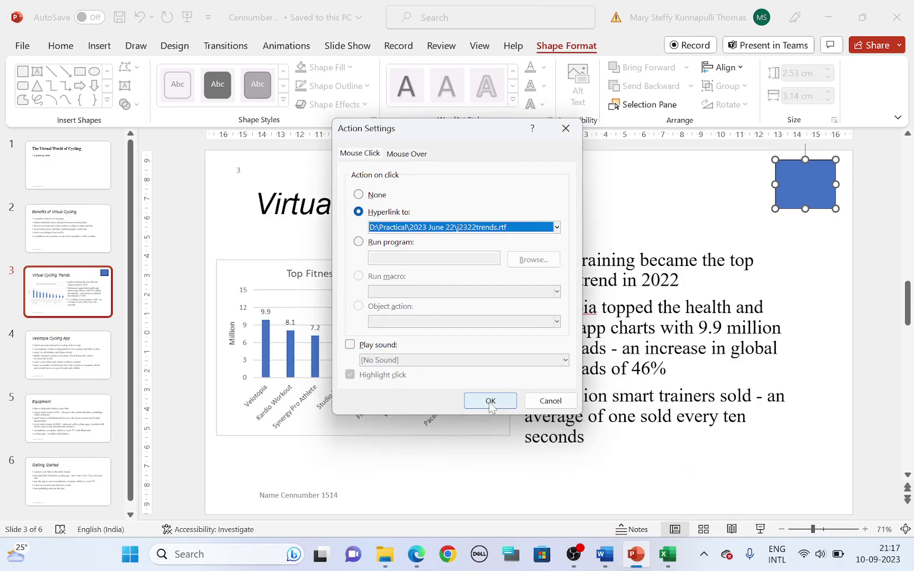
pyautogui.click(490, 402)
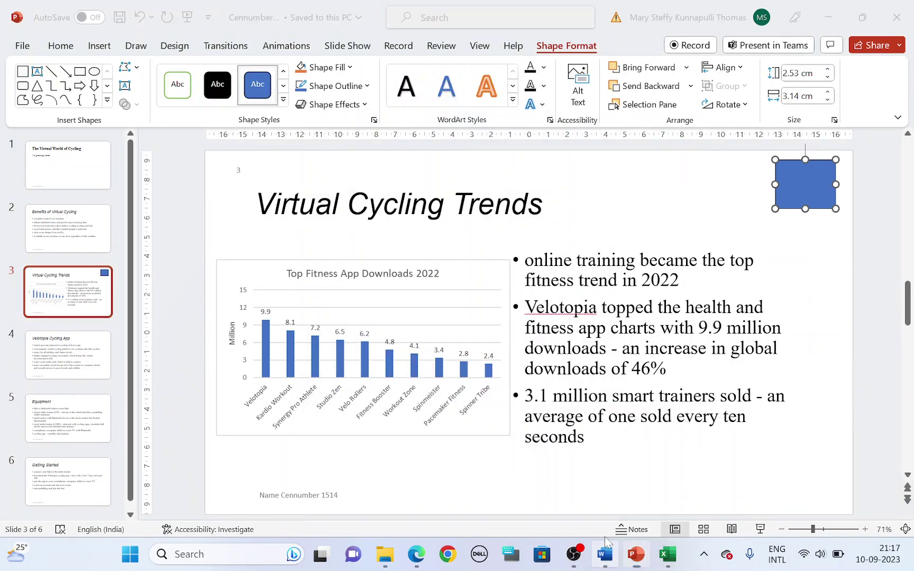
# Paste the screenshot under Step 29 in the Word evidence file and shrink it
pyautogui.click(606, 554)
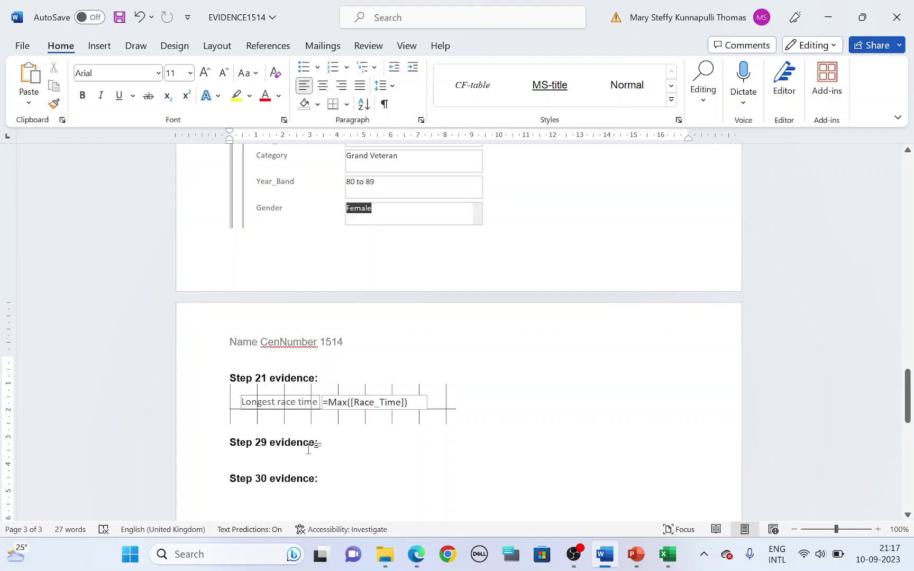
pyautogui.hotkey('ctrl', 'v')
pyautogui.click(376, 423)
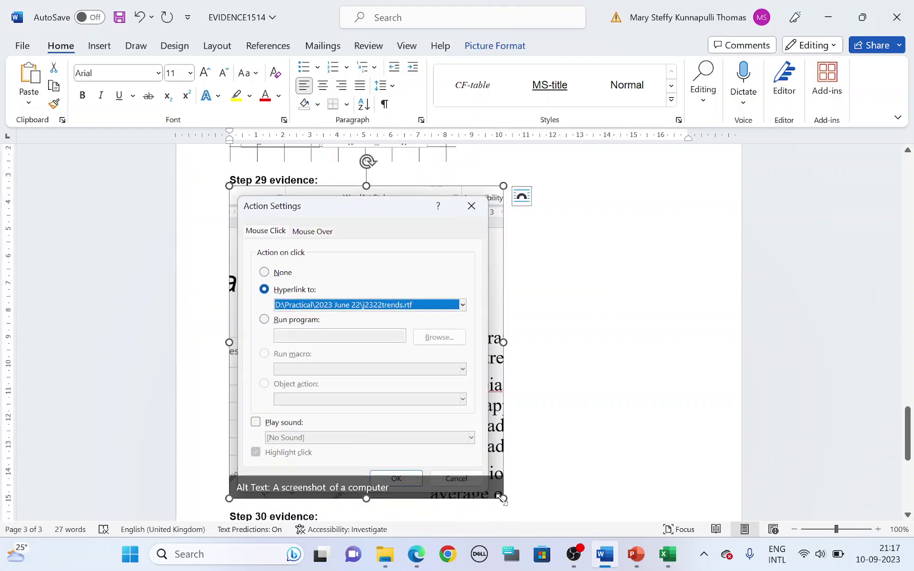
pyautogui.moveTo(503, 498); pyautogui.dragTo(419, 403)
pyautogui.click(502, 474)
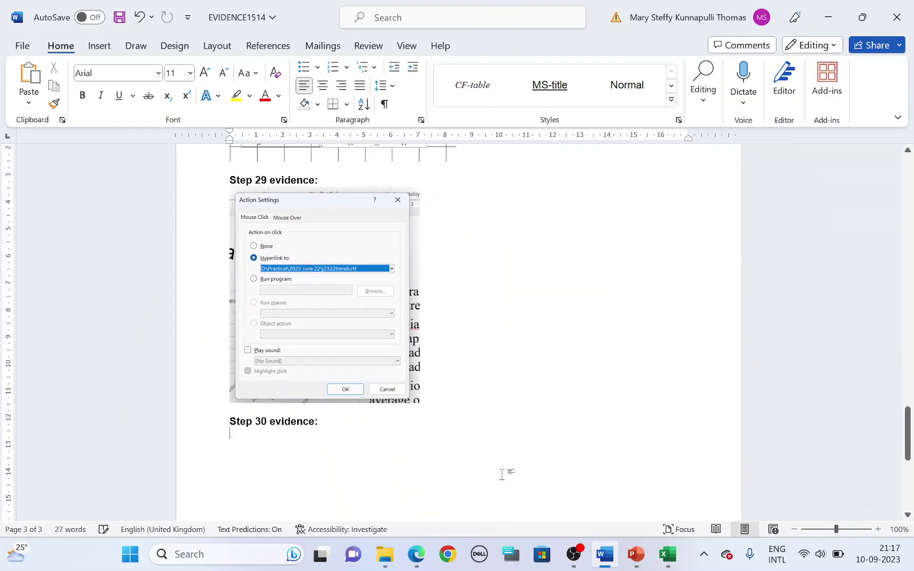
pyautogui.click(636, 553)
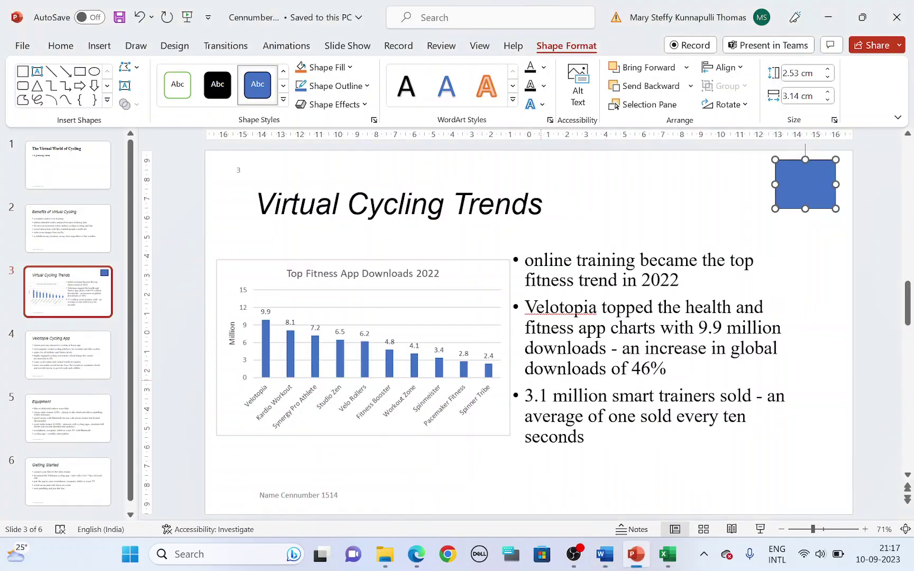
# Highlight 'Top Fitness Trends' in the question paper
pyautogui.hotkey('alt', 'Tab')
pyautogui.scroll(-2, 299, 331)
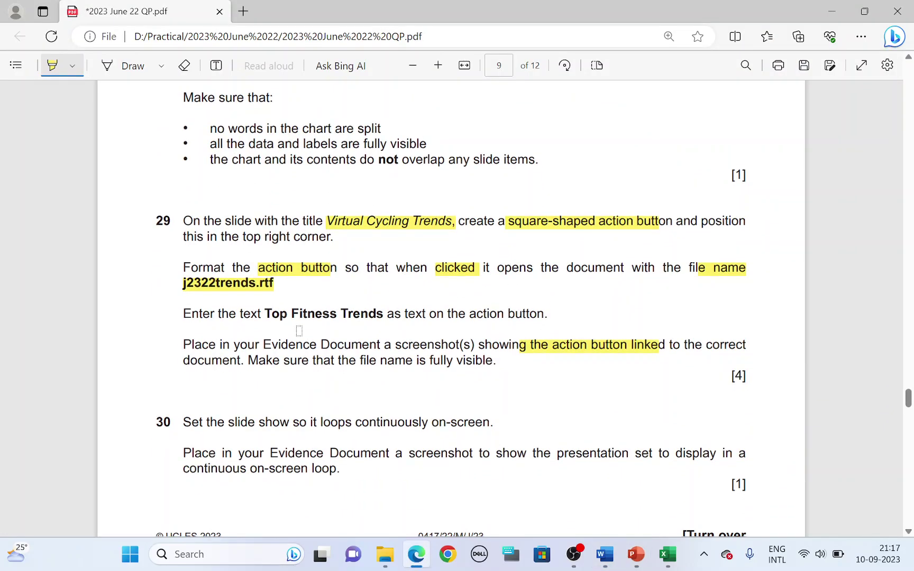
pyautogui.moveTo(262, 313); pyautogui.dragTo(383, 316)
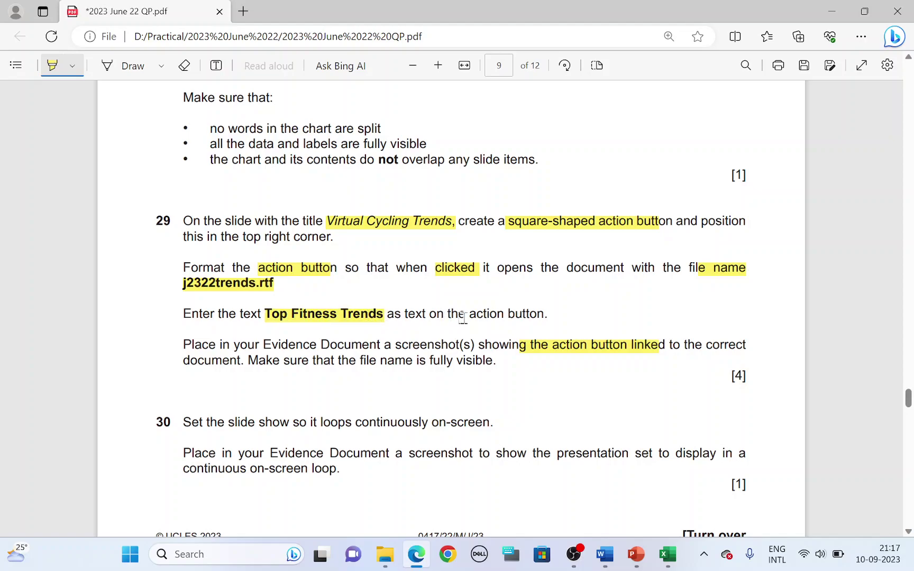
pyautogui.hotkey('alt', 'Tab')
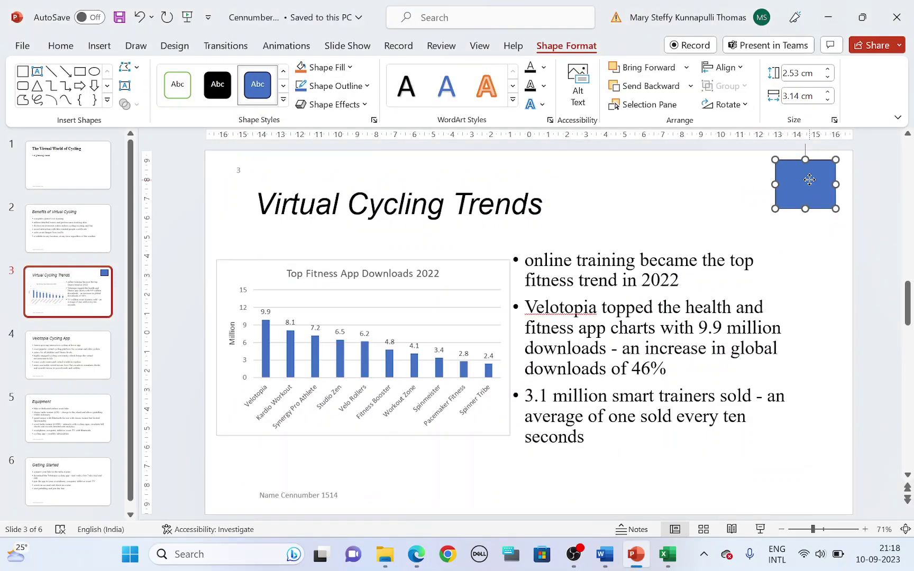
# Label the action button with the text 'Top Fitness Trends'
pyautogui.rightClick(809, 179)
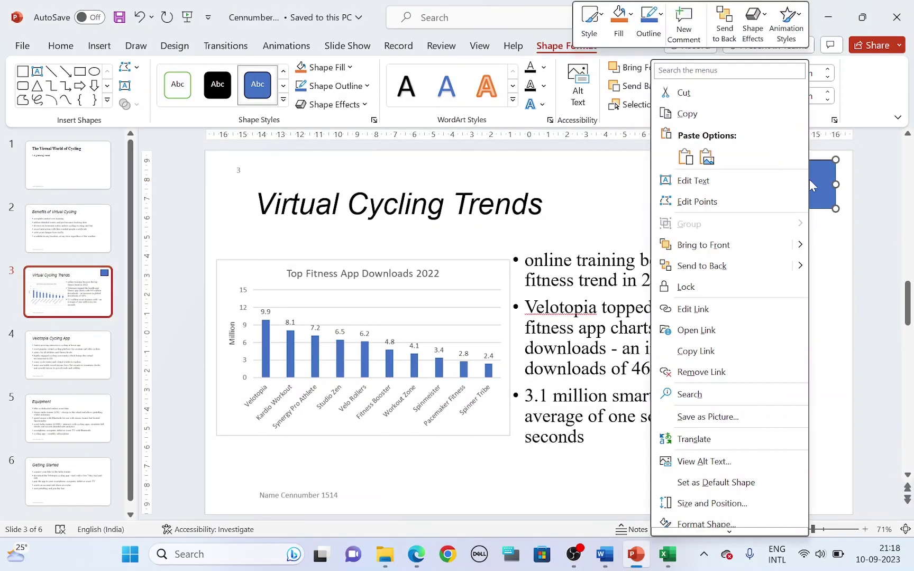
pyautogui.click(747, 183)
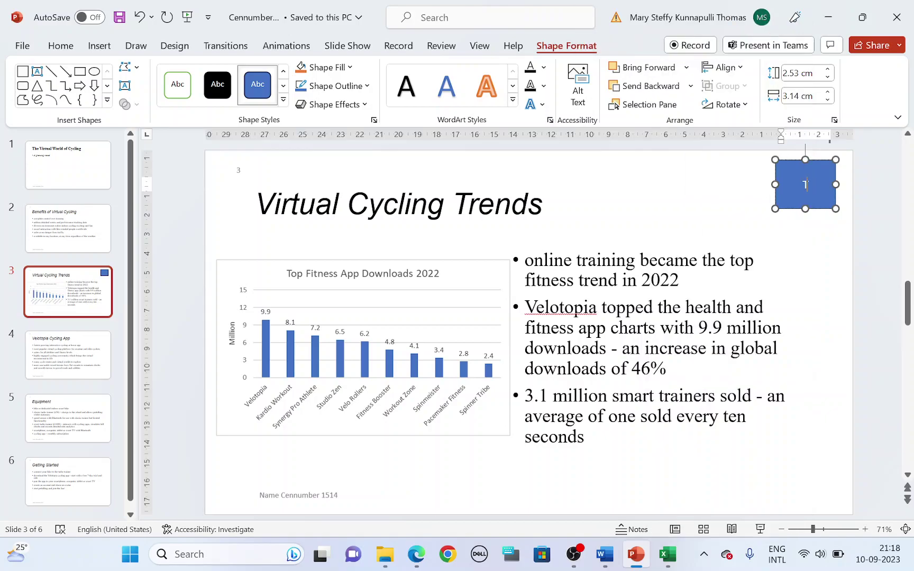
pyautogui.write('Top')
pyautogui.hotkey('alt', 'Tab')
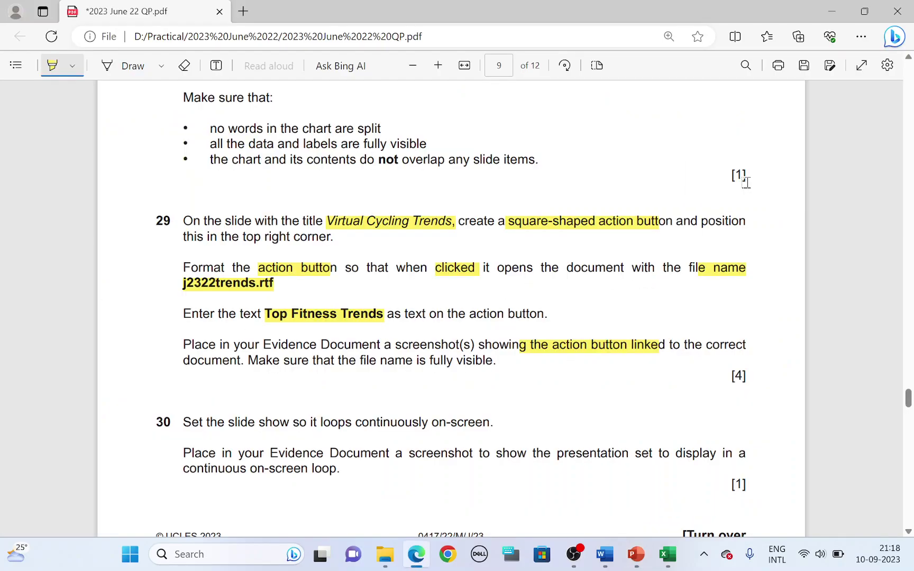
pyautogui.hotkey('alt', 'Tab')
pyautogui.write('Fitnes')
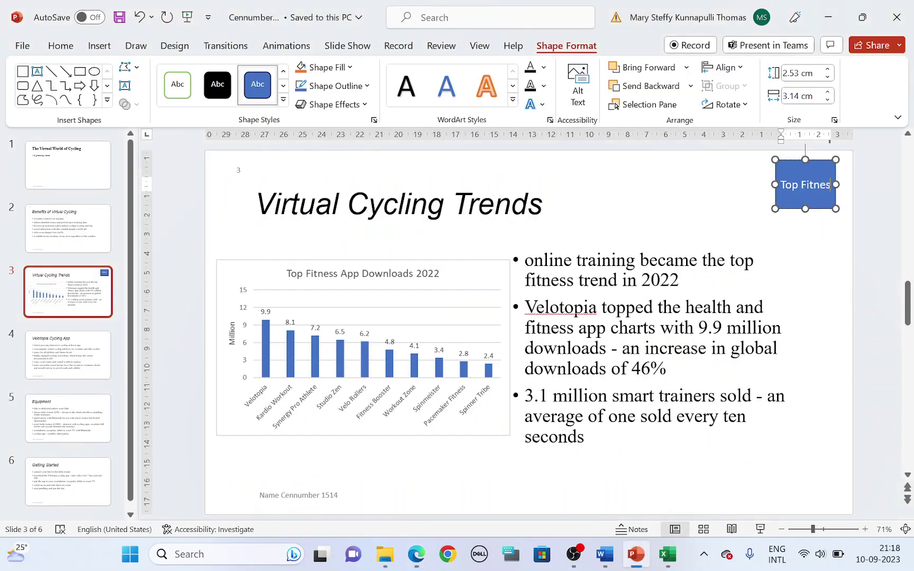
pyautogui.write('s')
pyautogui.write(' Trends')
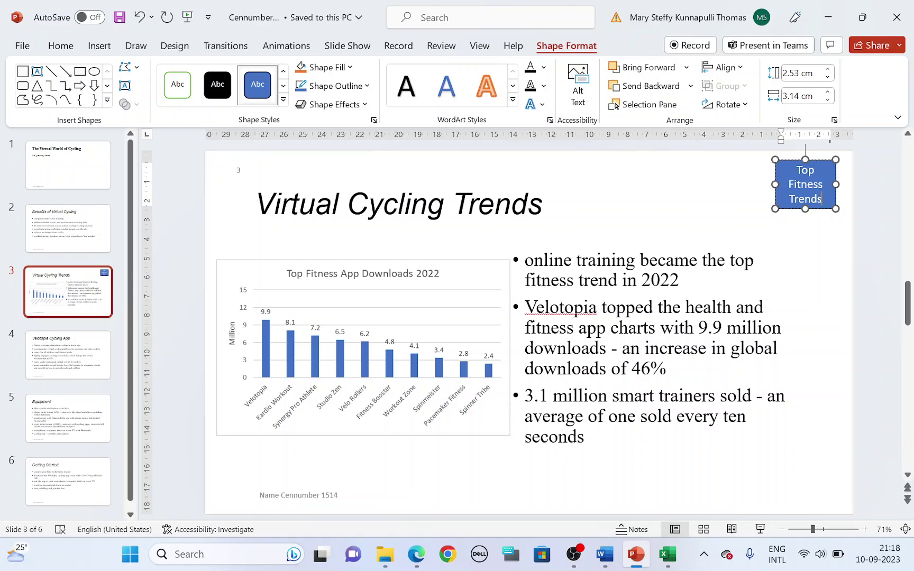
pyautogui.hotkey('alt', 'Tab')
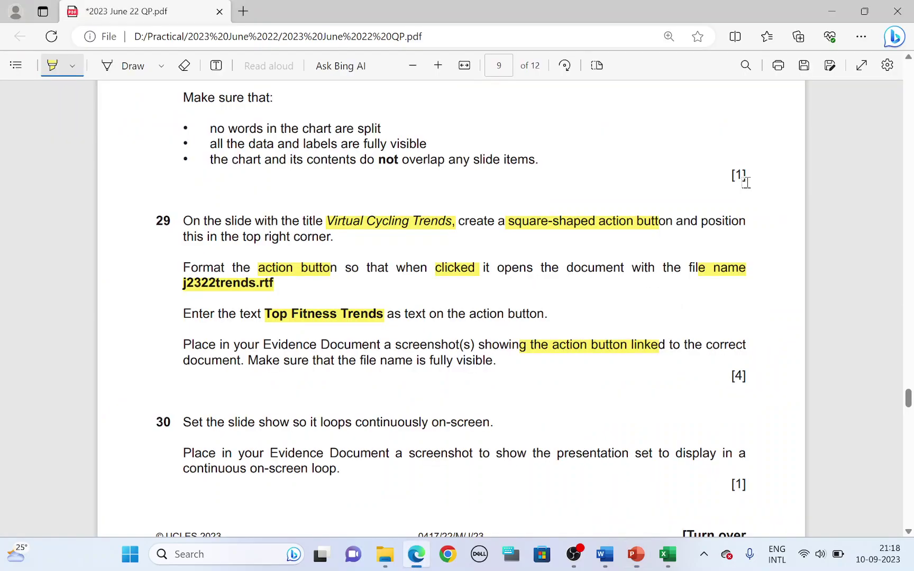
pyautogui.hotkey('alt', 'Tab')
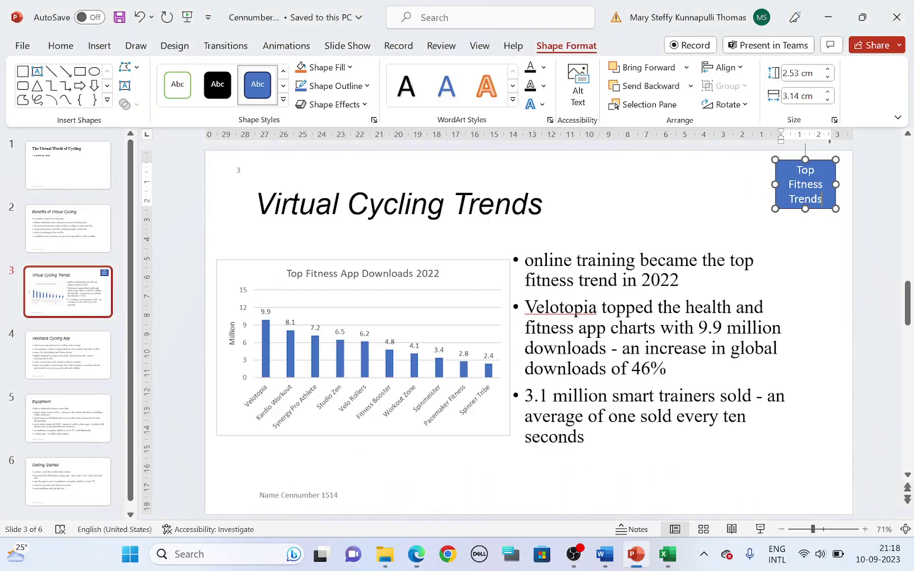
pyautogui.click(824, 264)
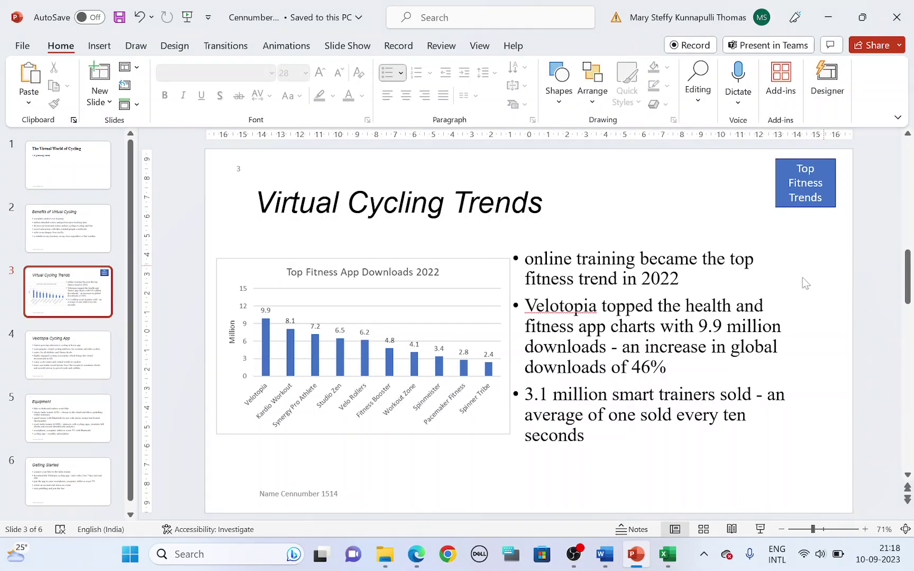
# Highlight question 30's 'slide show' and 'loops continuously on-screen' wording in the PDF
pyautogui.hotkey('alt', 'Tab')
pyautogui.scroll(-3, 354, 423)
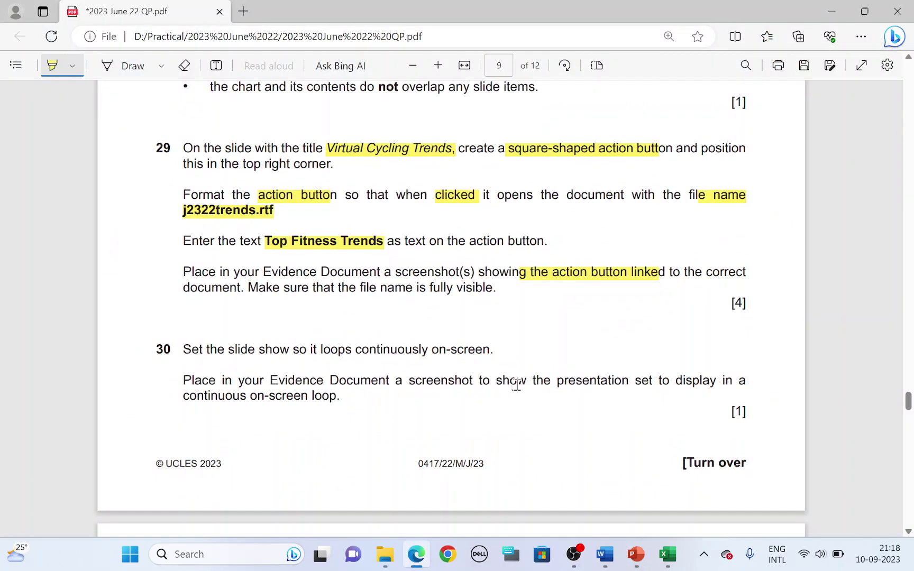
pyautogui.hotkey('alt', 'Tab')
pyautogui.moveTo(231, 350); pyautogui.dragTo(483, 352)
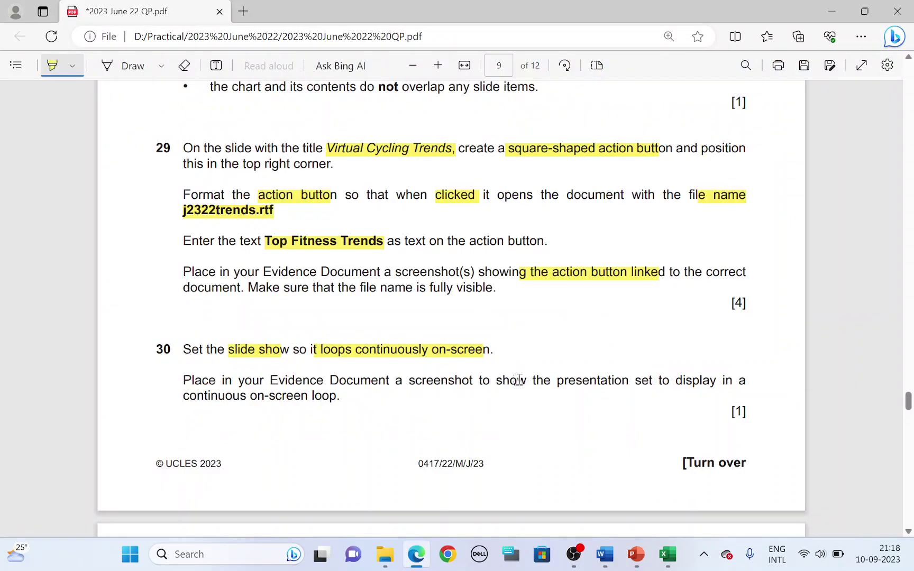
# With slide 1 selected, set the slide show to loop continuously until Esc
pyautogui.hotkey('alt', 'Tab')
pyautogui.click(109, 174)
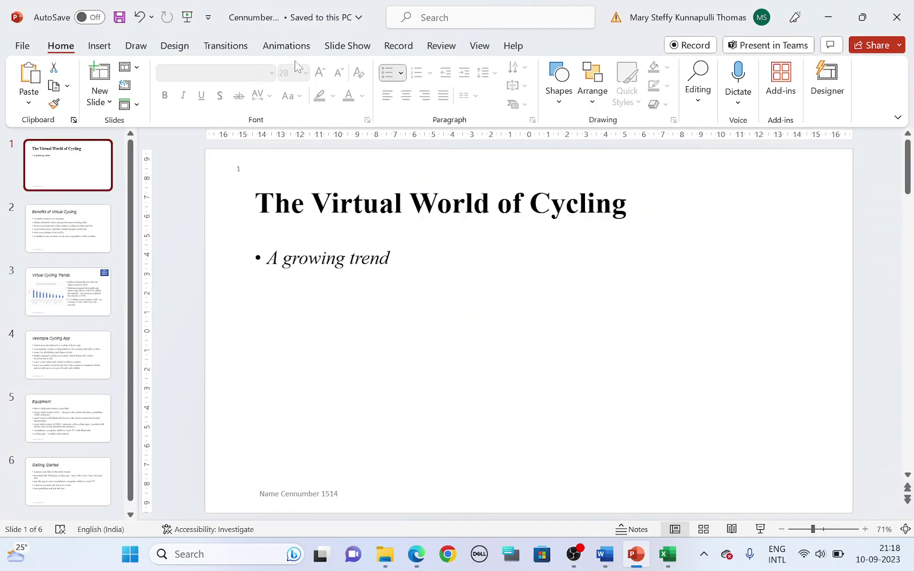
pyautogui.click(362, 48)
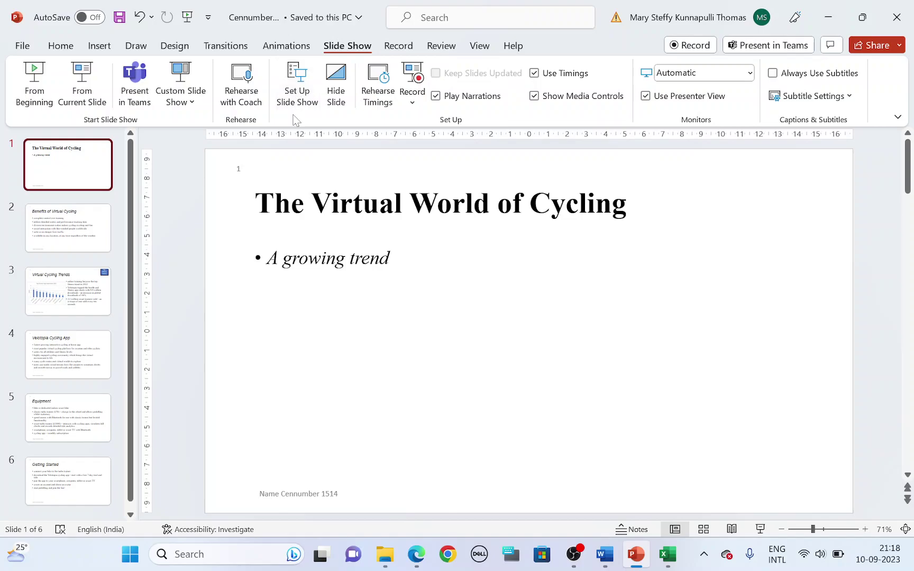
pyautogui.click(299, 98)
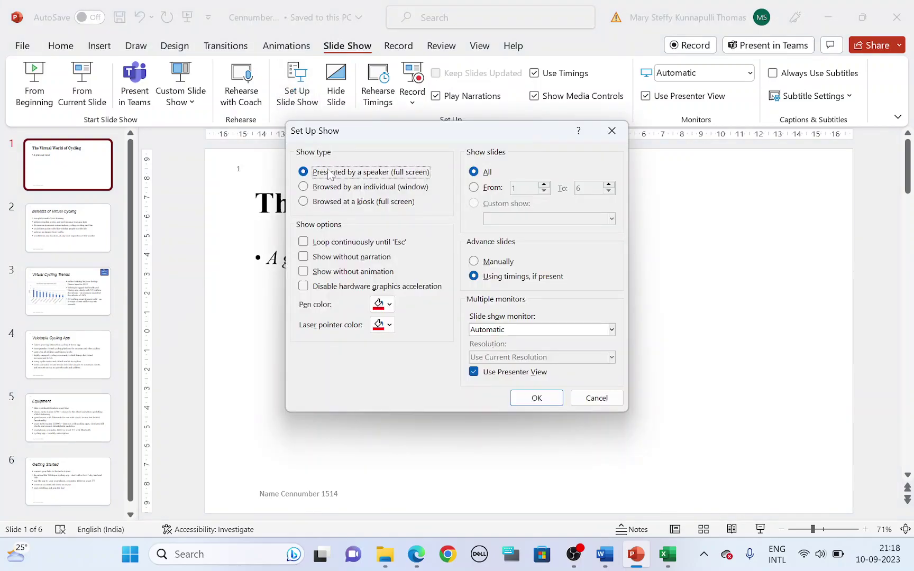
pyautogui.click(347, 243)
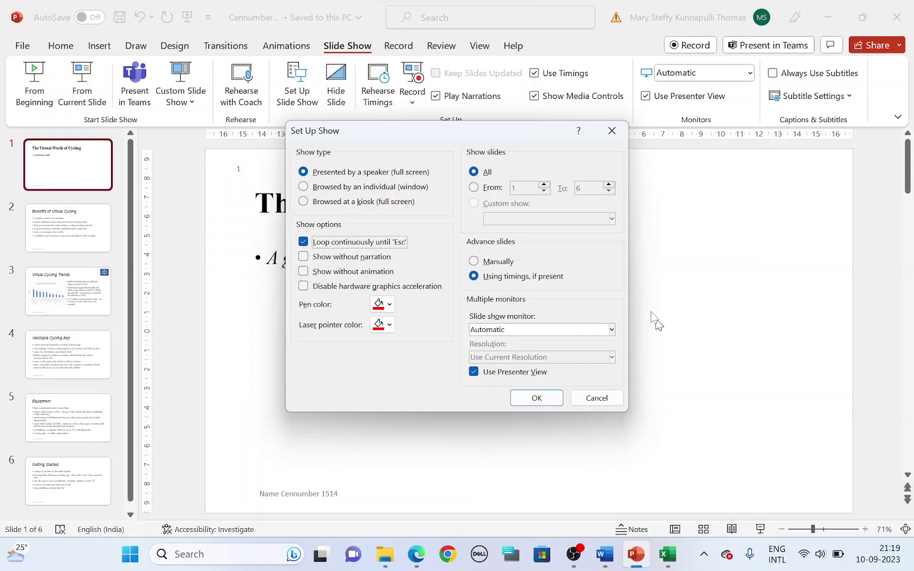
# Screenshot the Set Up Show dialog and confirm the setting
pyautogui.press('super+shift+s')
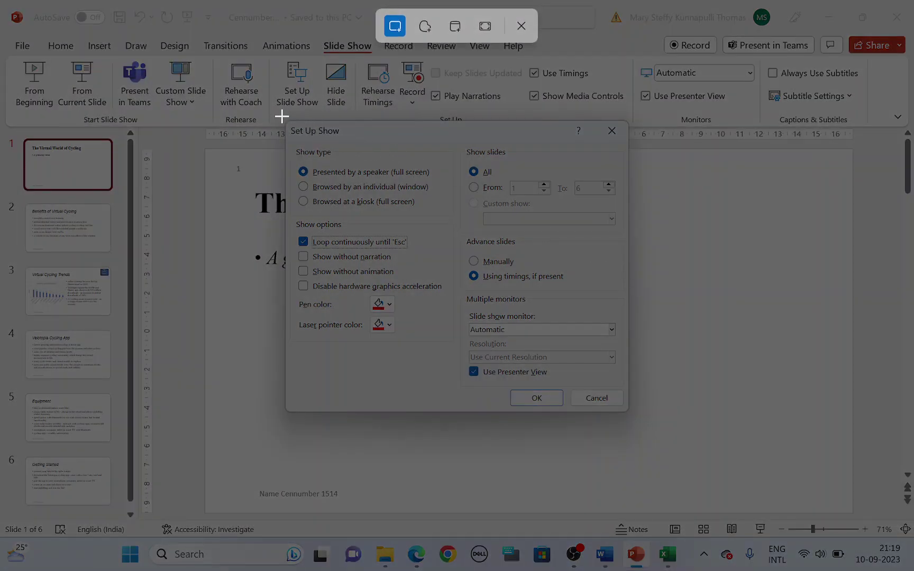
pyautogui.moveTo(282, 115); pyautogui.dragTo(638, 418)
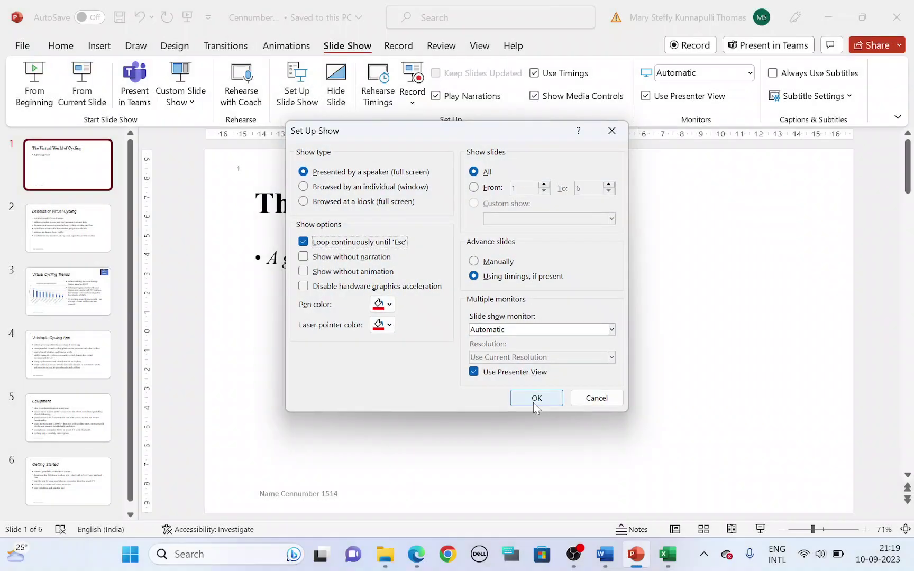
pyautogui.click(536, 398)
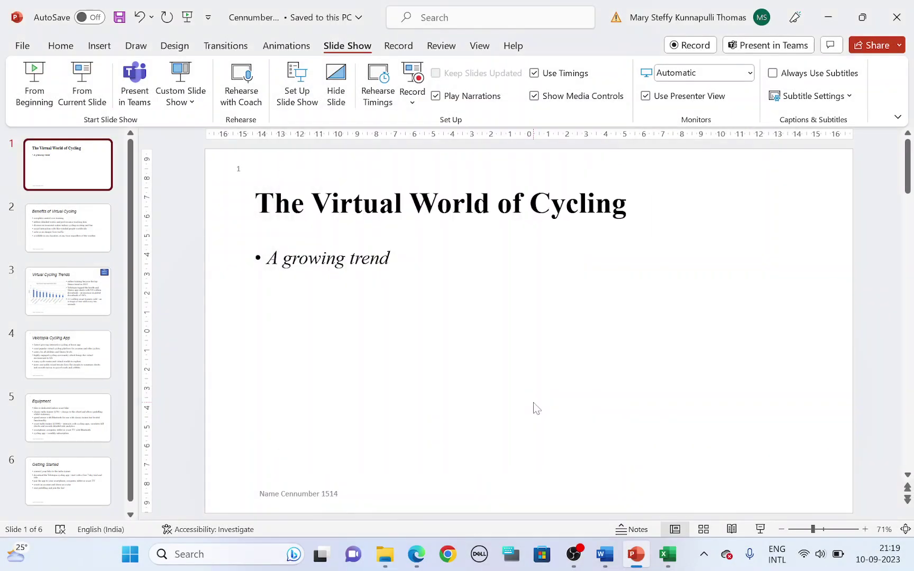
# Paste the loop-setting screenshot under Step 30 in the Word evidence document
pyautogui.click(605, 554)
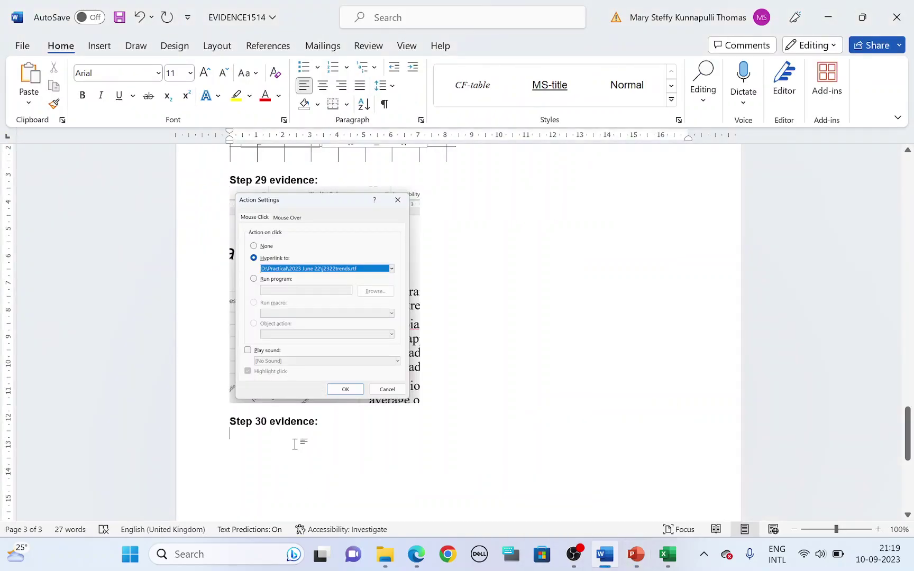
pyautogui.hotkey('ctrl', 'v')
pyautogui.click(377, 410)
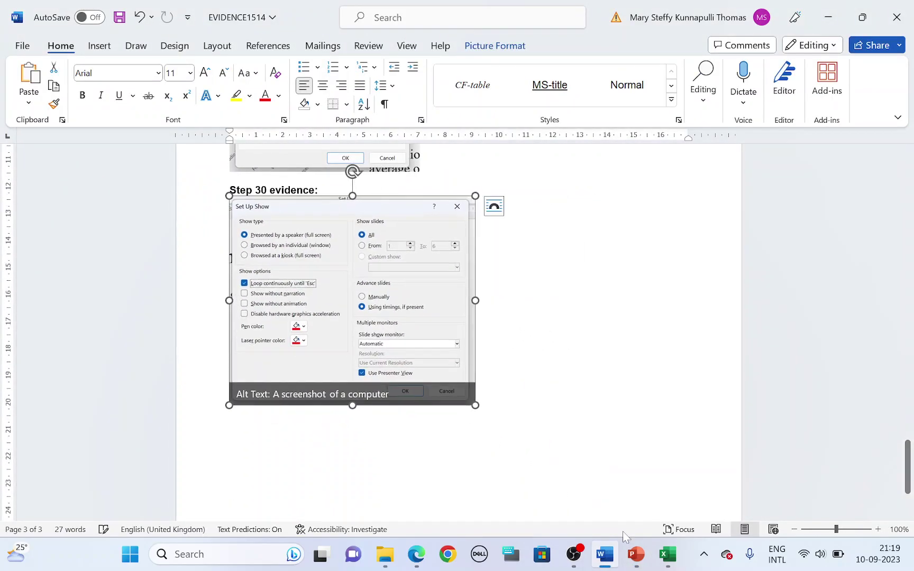
pyautogui.click(635, 553)
pyautogui.hotkey('alt', 'Tab')
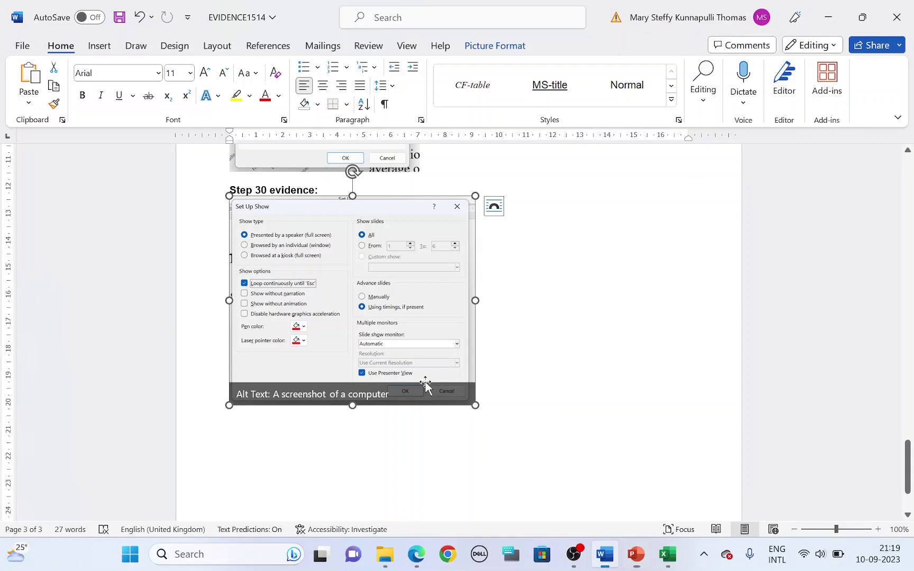
pyautogui.hotkey('alt', 'Tab')
pyautogui.hotkey('alt', 'Tab')
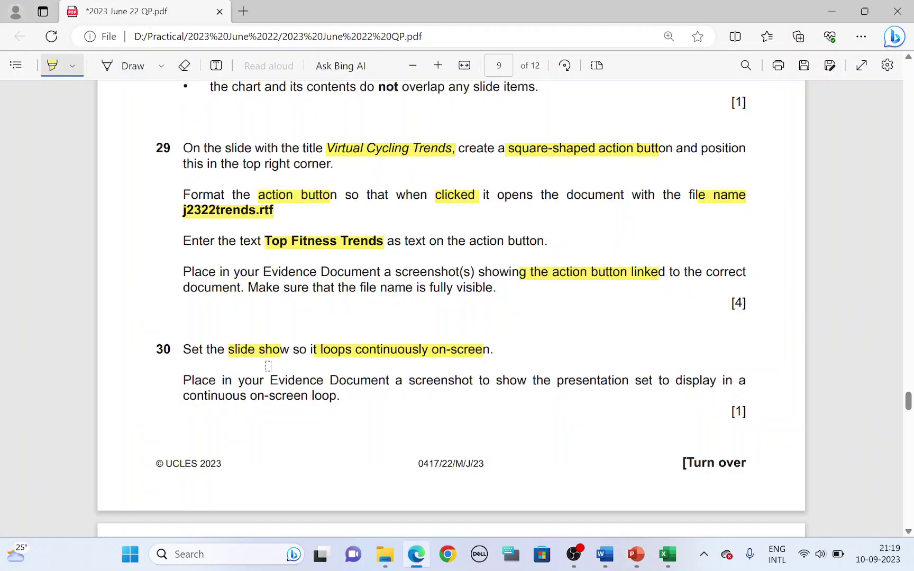
# Highlight 'the slides as handout' and '3 slides to the' in question 31
pyautogui.scroll(-2, 274, 328)
pyautogui.scroll(-3, 408, 324)
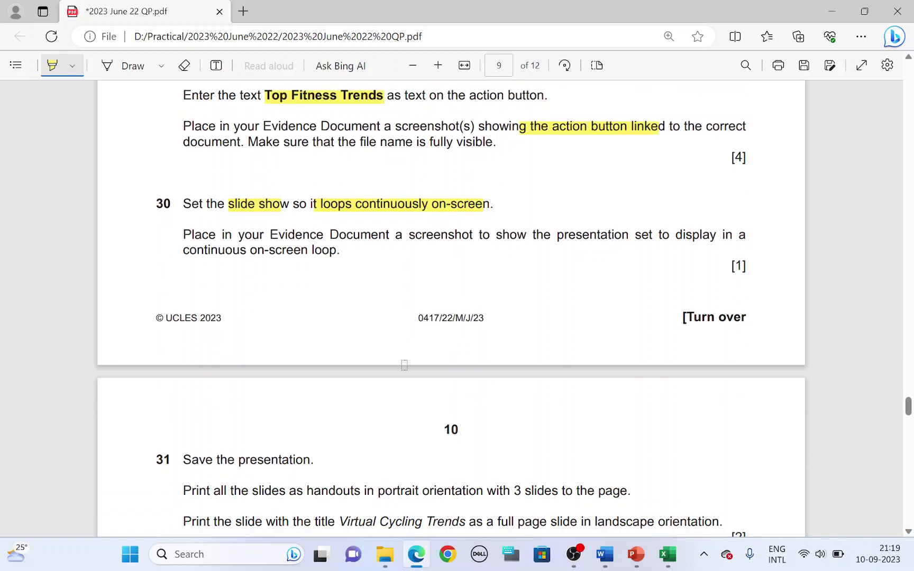
pyautogui.hotkey('alt', 'Tab')
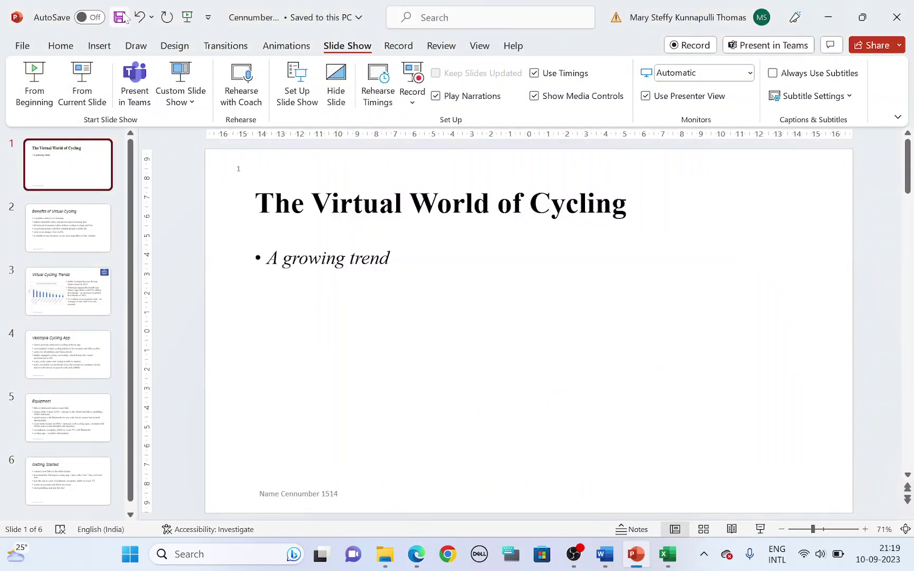
pyautogui.hotkey('alt', 'Tab')
pyautogui.scroll(-2, 487, 370)
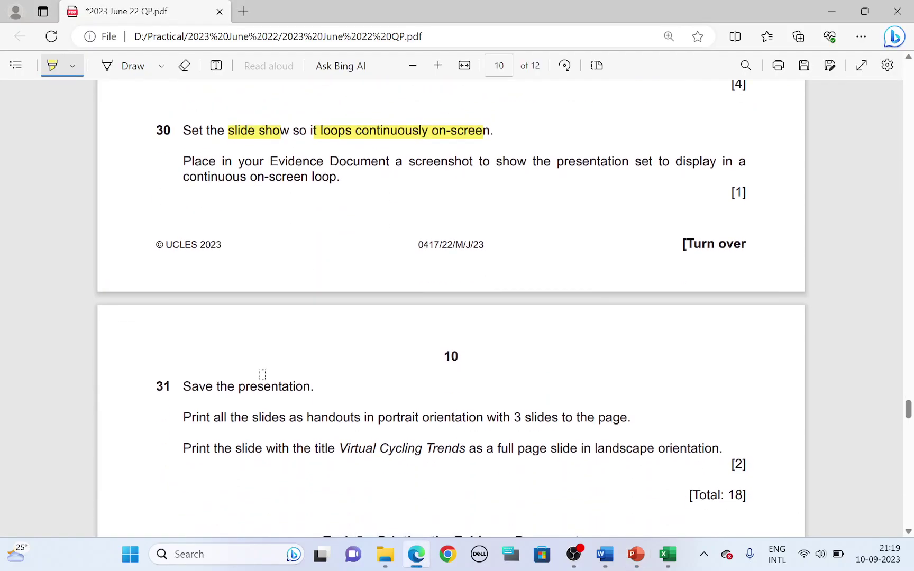
pyautogui.scroll(-2, 265, 414)
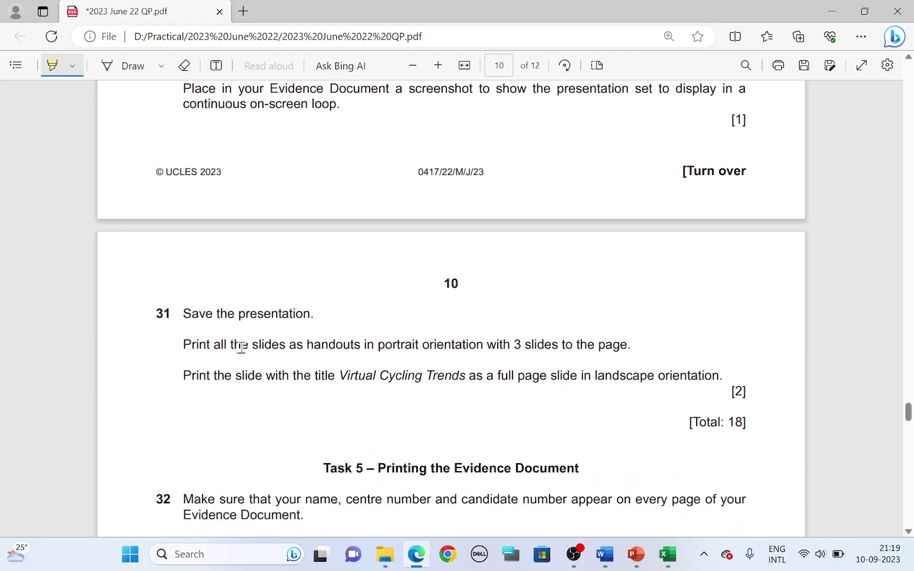
pyautogui.moveTo(240, 347); pyautogui.dragTo(365, 351)
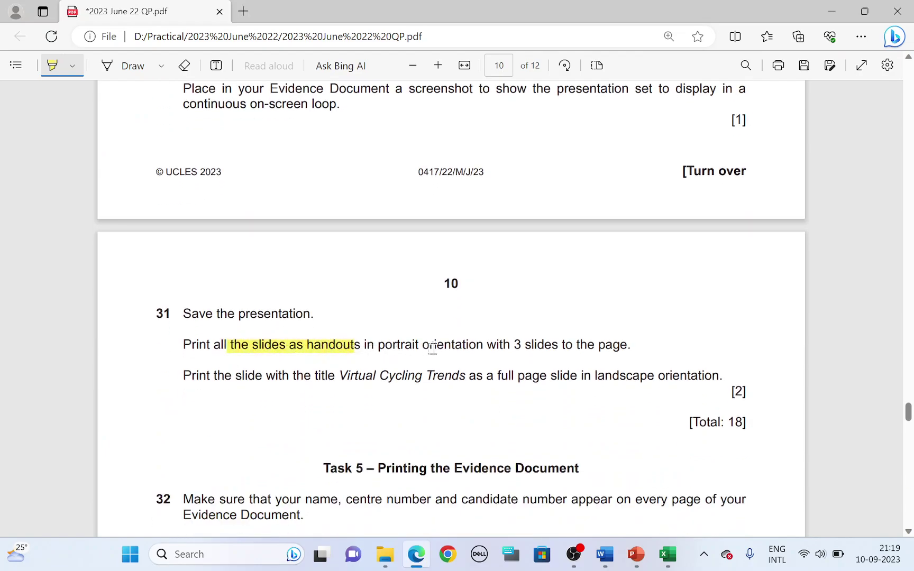
pyautogui.moveTo(512, 347); pyautogui.dragTo(596, 350)
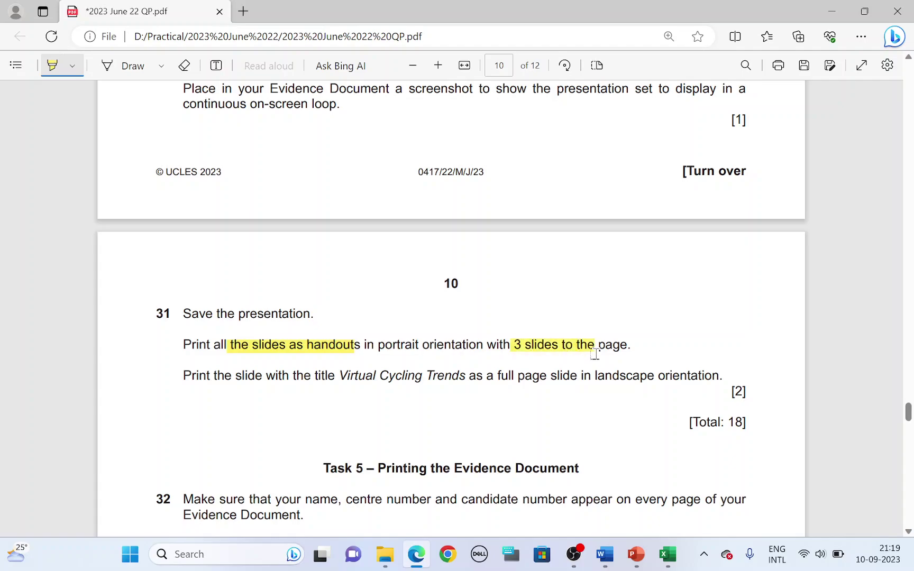
pyautogui.hotkey('alt', 'Tab')
# Set printing to 3 Slides handouts and check both preview pages
pyautogui.click(22, 45)
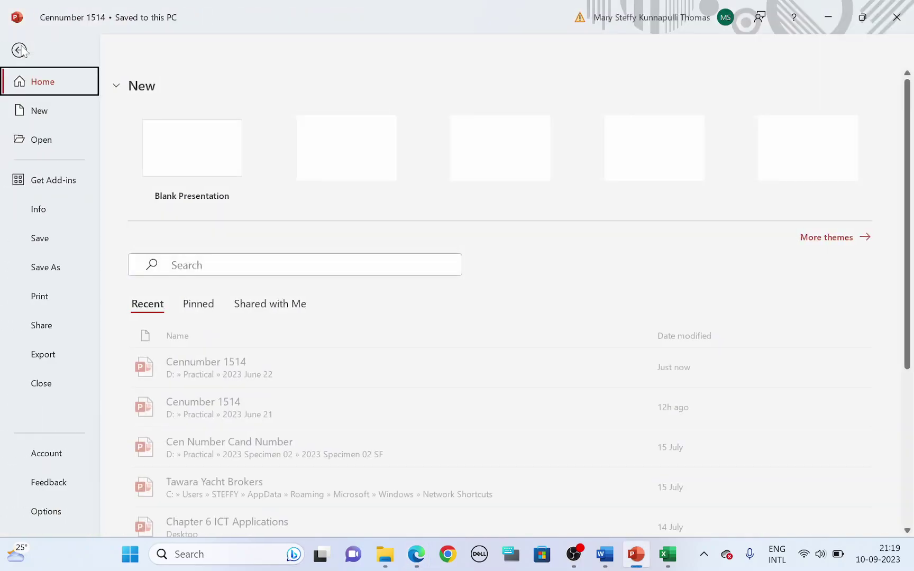
pyautogui.click(57, 297)
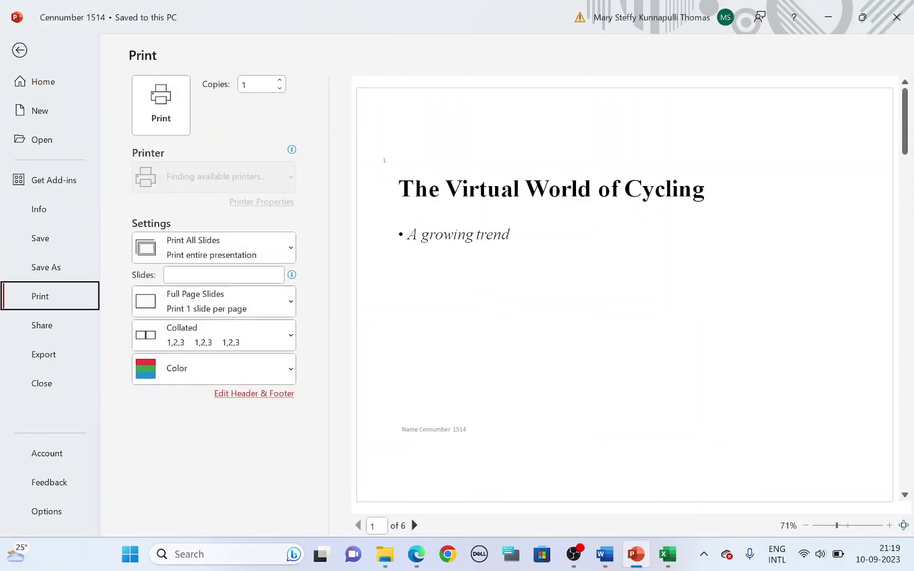
pyautogui.hotkey('alt', 'Tab')
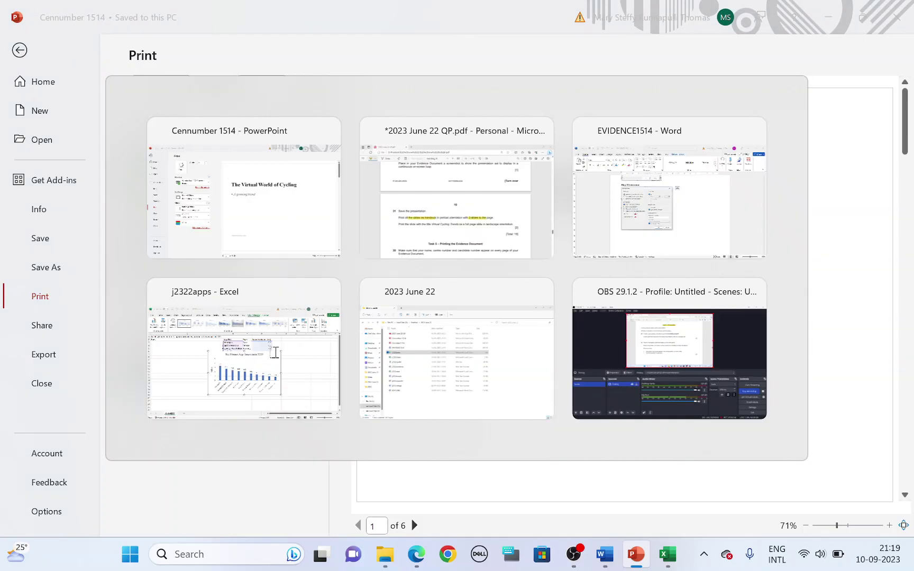
pyautogui.hotkey('alt', 'Tab')
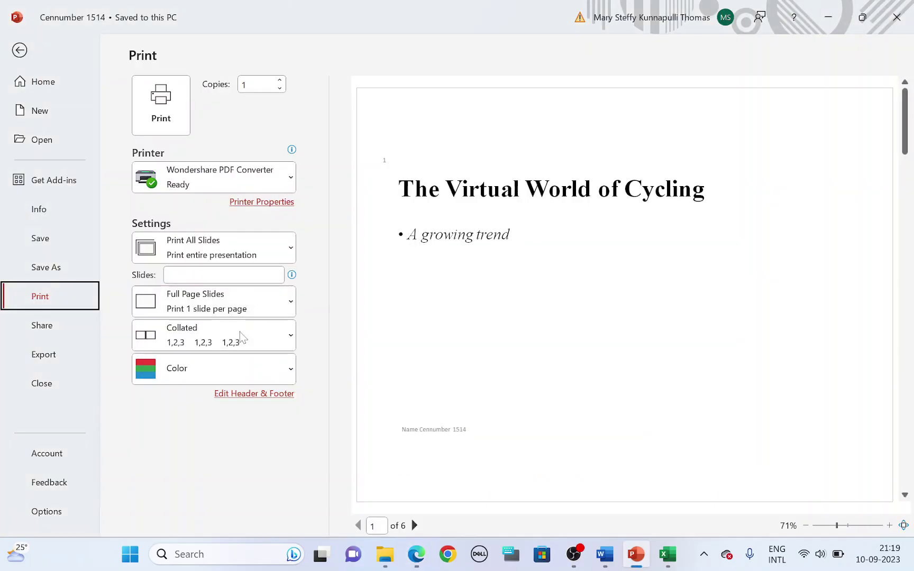
pyautogui.click(239, 309)
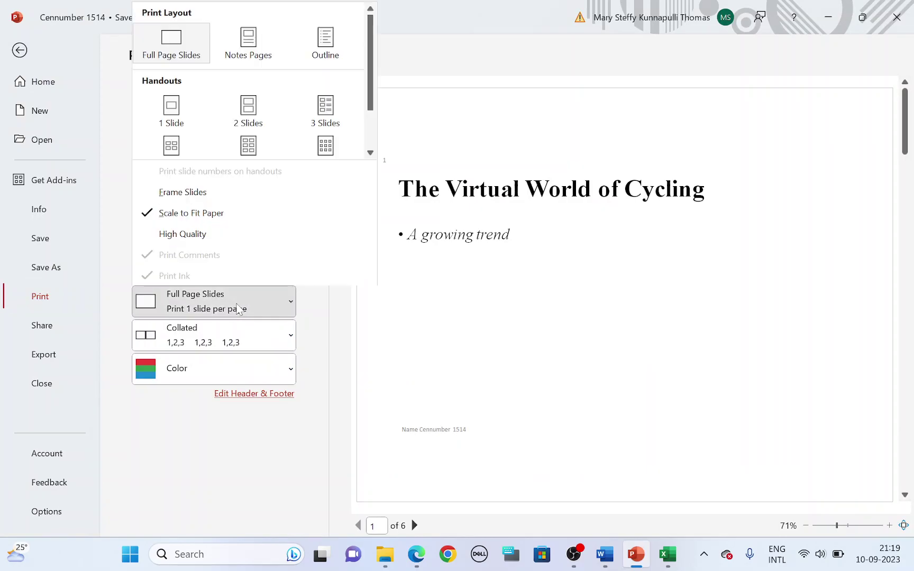
pyautogui.click(327, 121)
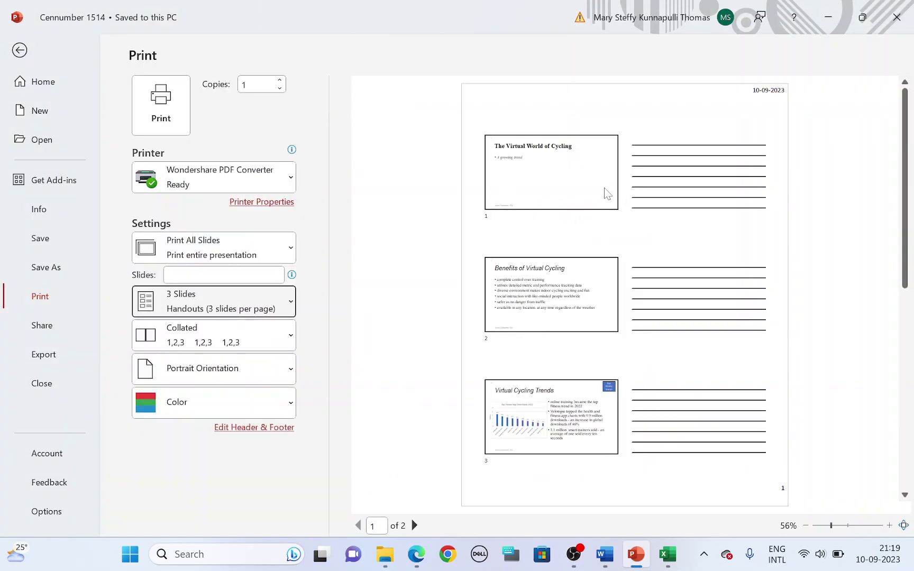
pyautogui.click(415, 526)
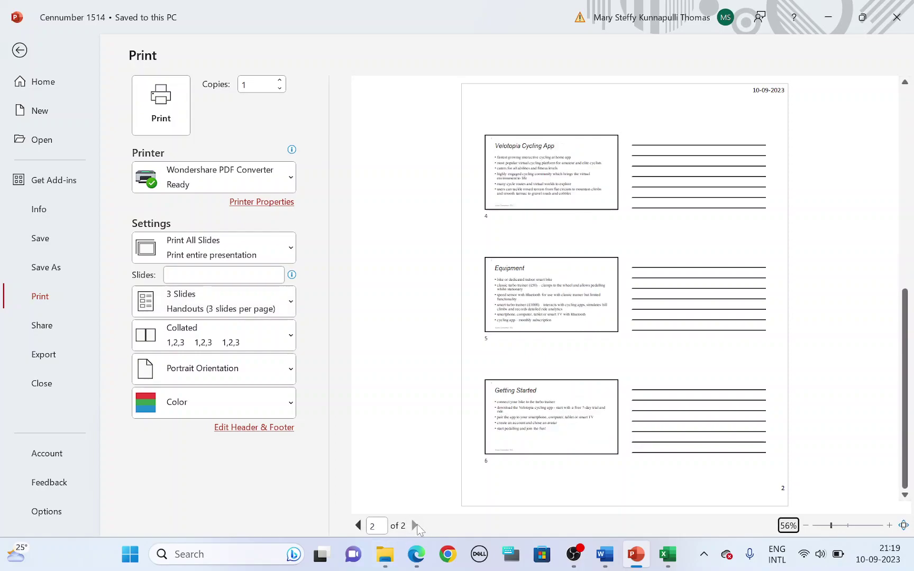
pyautogui.click(355, 526)
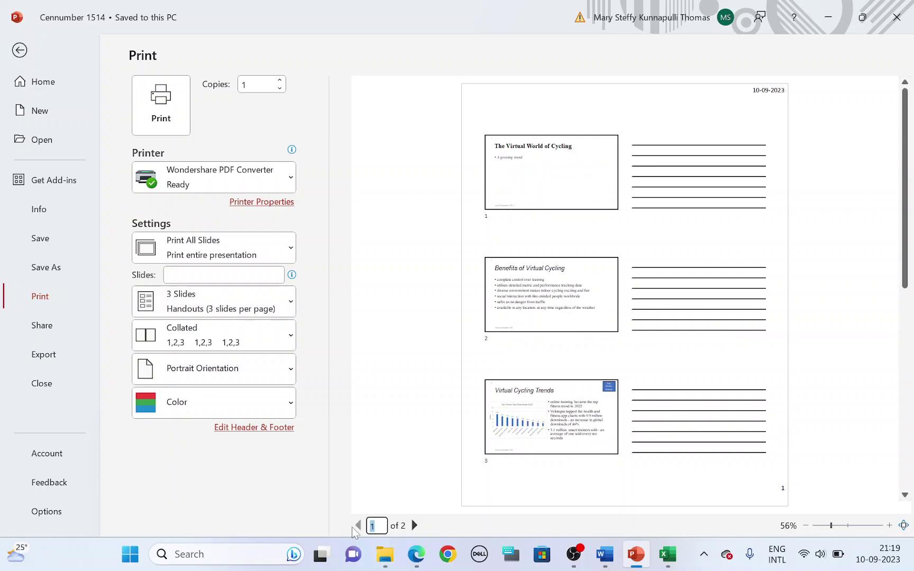
pyautogui.hotkey('alt', 'Tab')
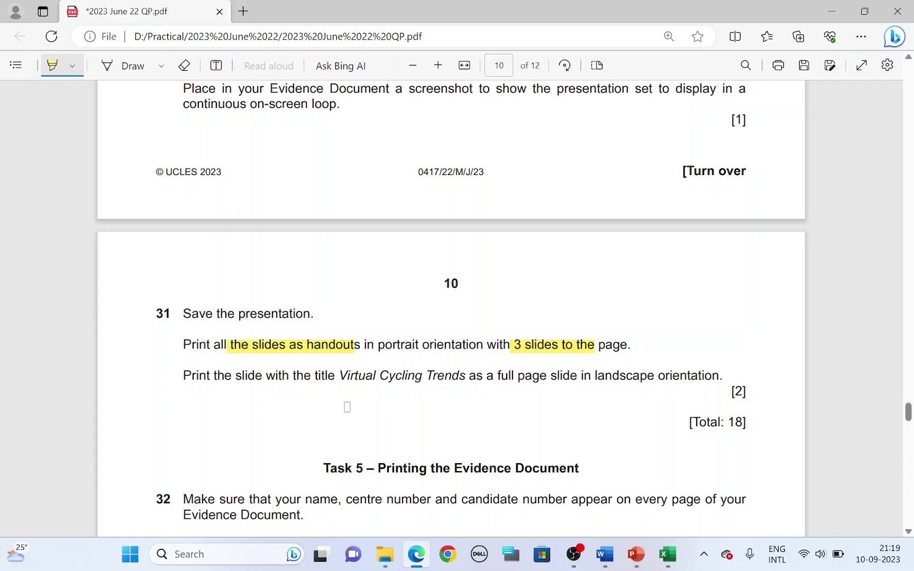
pyautogui.hotkey('alt', 'Tab')
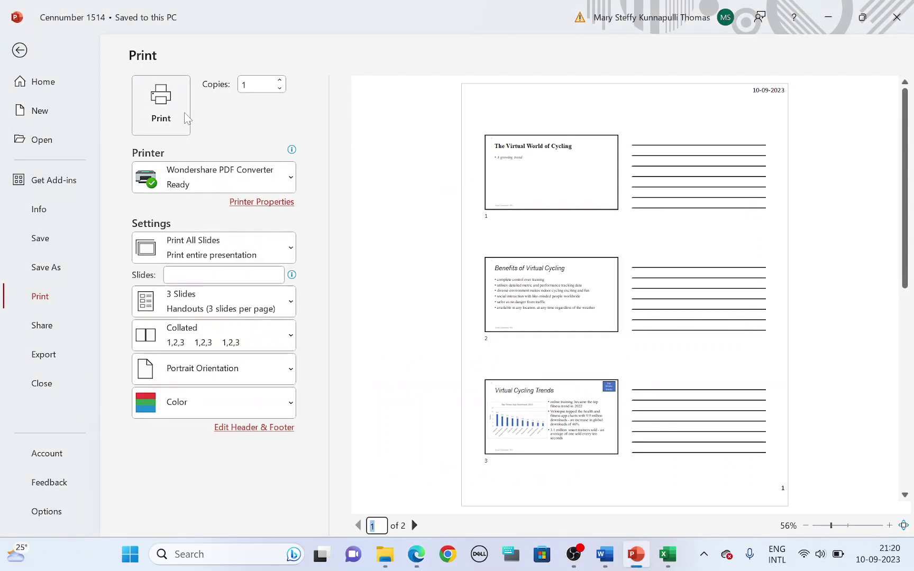
pyautogui.click(19, 49)
# Highlight the Virtual Cycling Trends full-page slide wording in question 31
pyautogui.hotkey('alt', 'Tab')
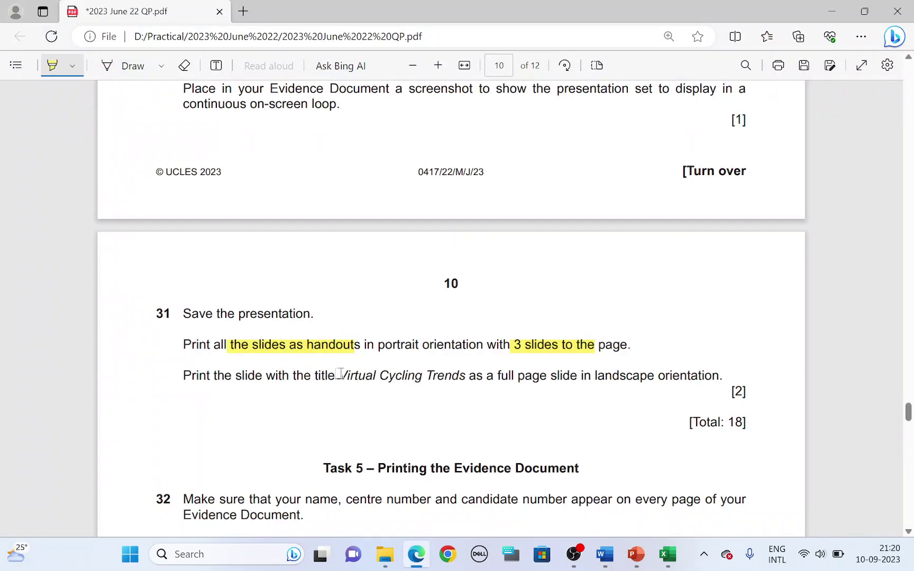
pyautogui.moveTo(340, 374); pyautogui.dragTo(687, 378)
pyautogui.hotkey('alt', 'Tab')
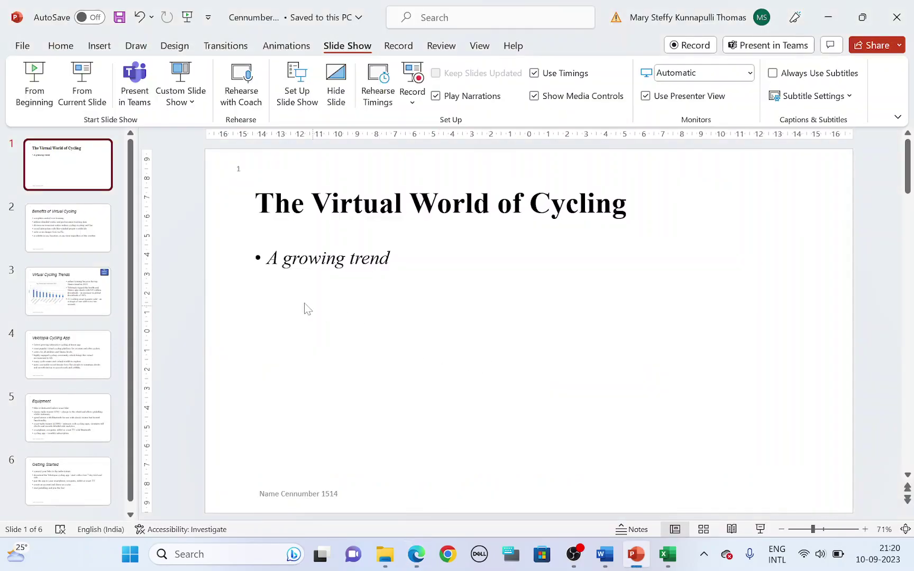
# Set printing to the current Virtual Cycling Trends slide only, as Full Page Slides
pyautogui.click(68, 291)
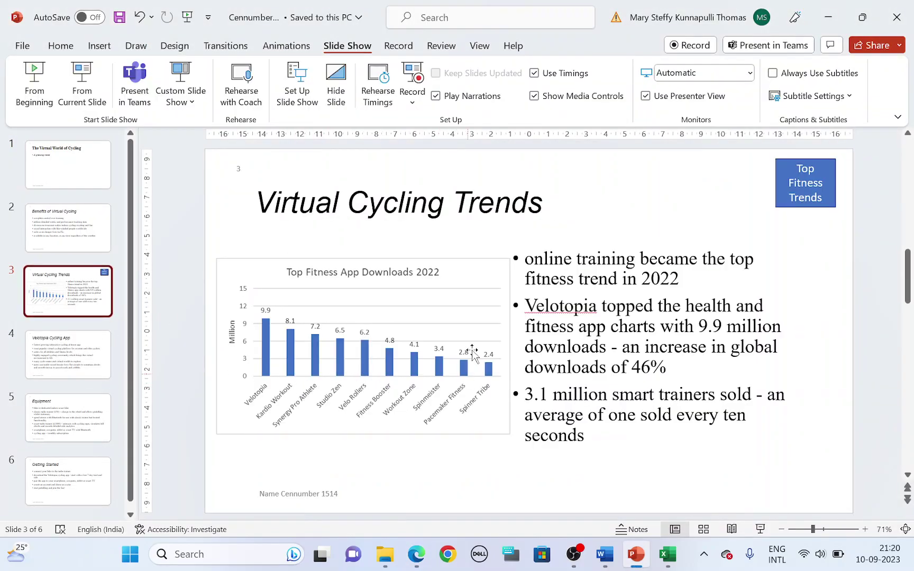
pyautogui.click(16, 47)
pyautogui.click(39, 297)
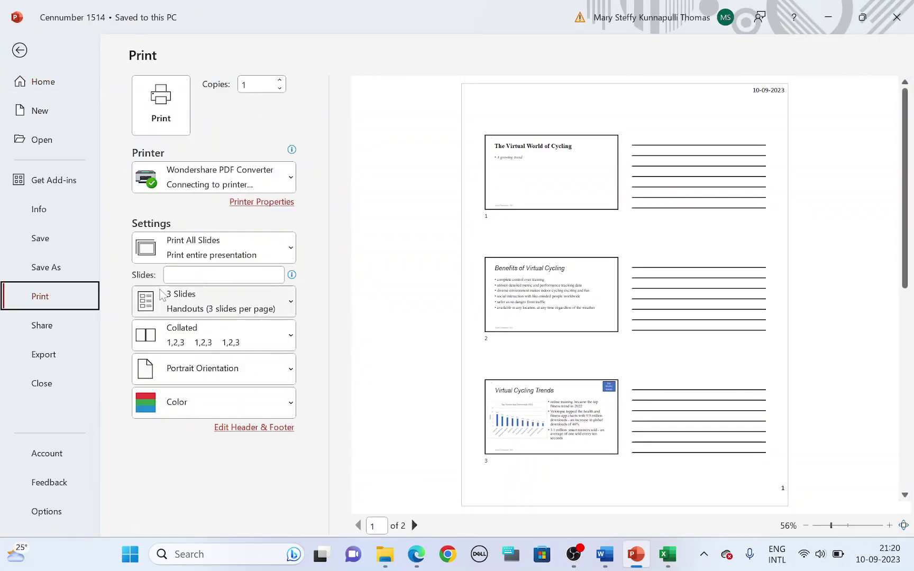
pyautogui.click(192, 249)
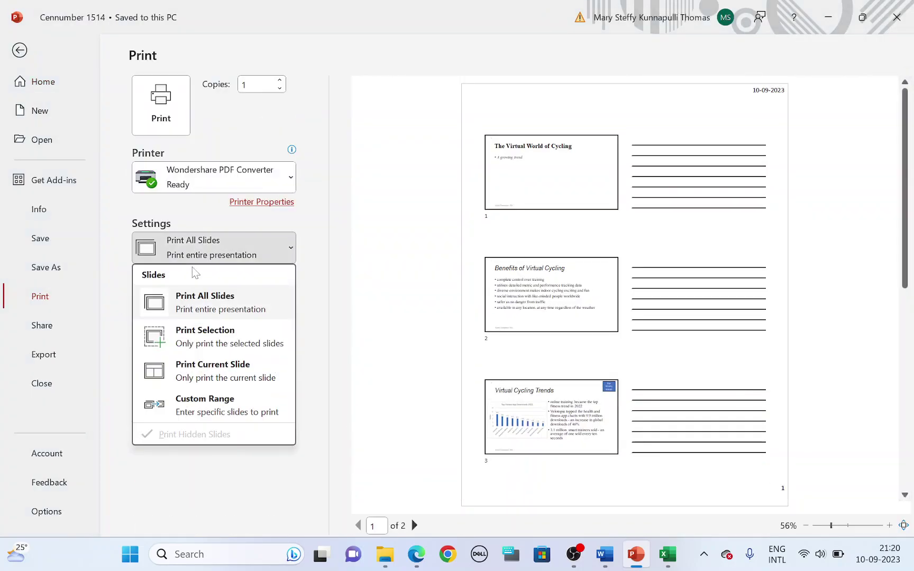
pyautogui.click(220, 376)
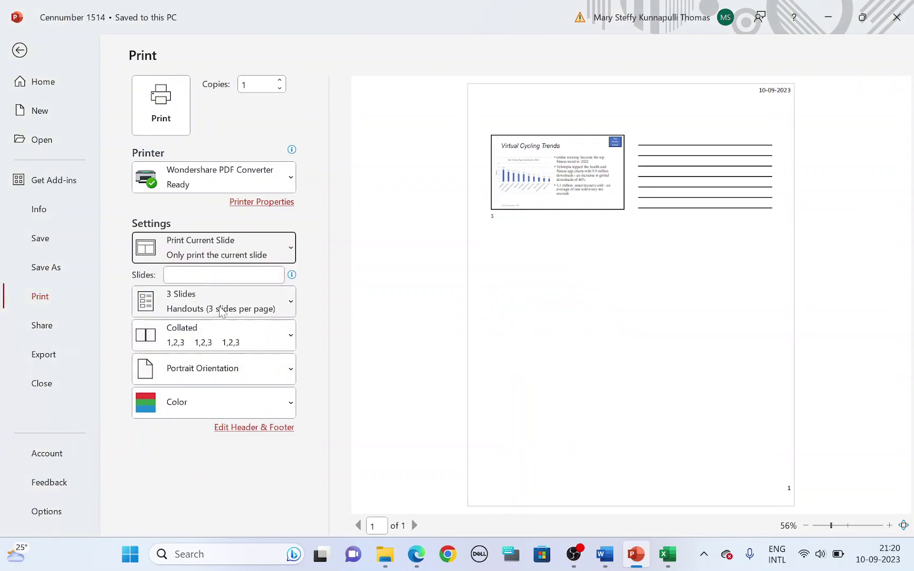
pyautogui.click(221, 312)
pyautogui.click(169, 50)
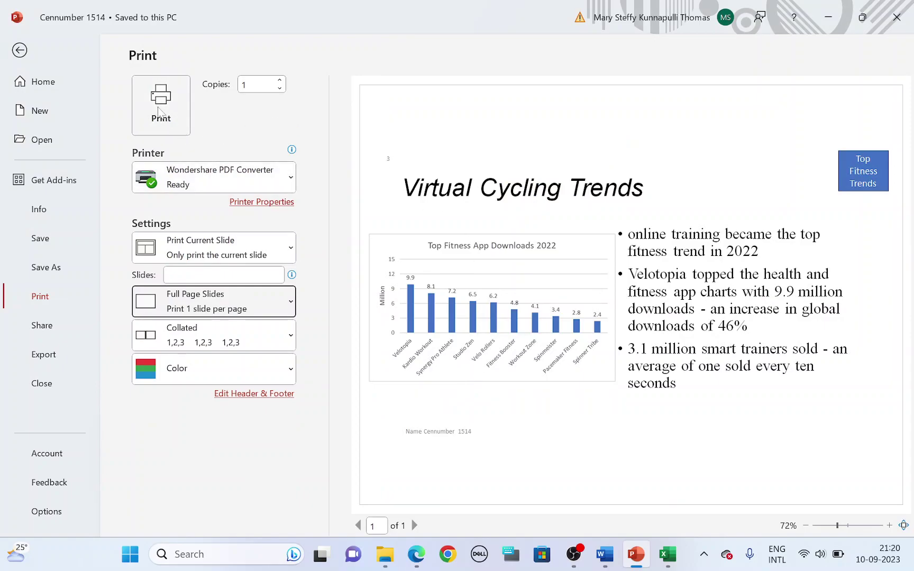
pyautogui.click(19, 50)
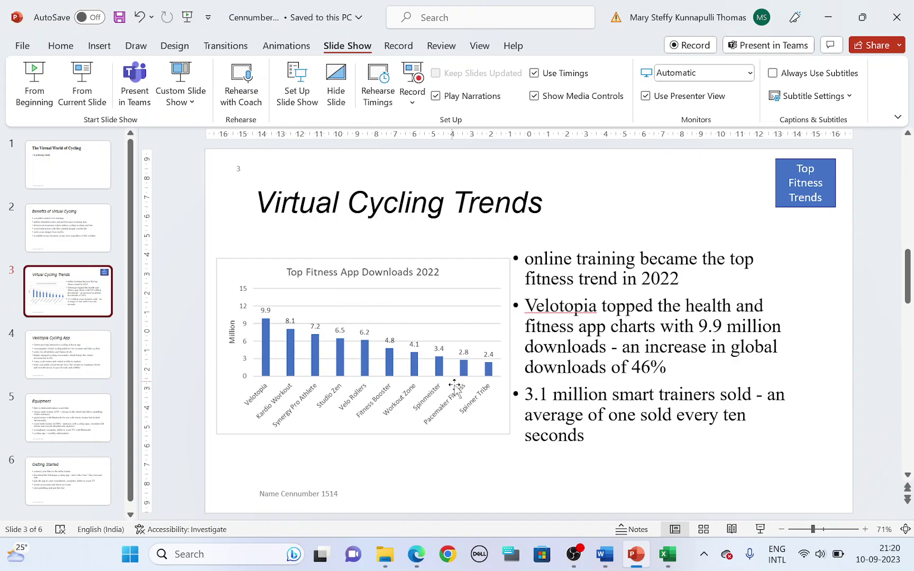
pyautogui.hotkey('alt', 'Tab')
pyautogui.scroll(-1, 404, 407)
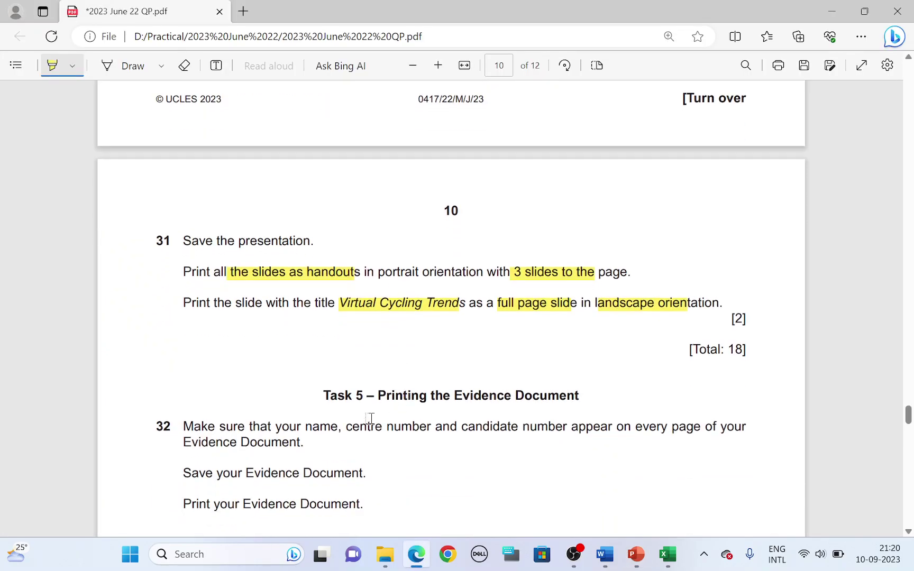
pyautogui.scroll(-1, 428, 407)
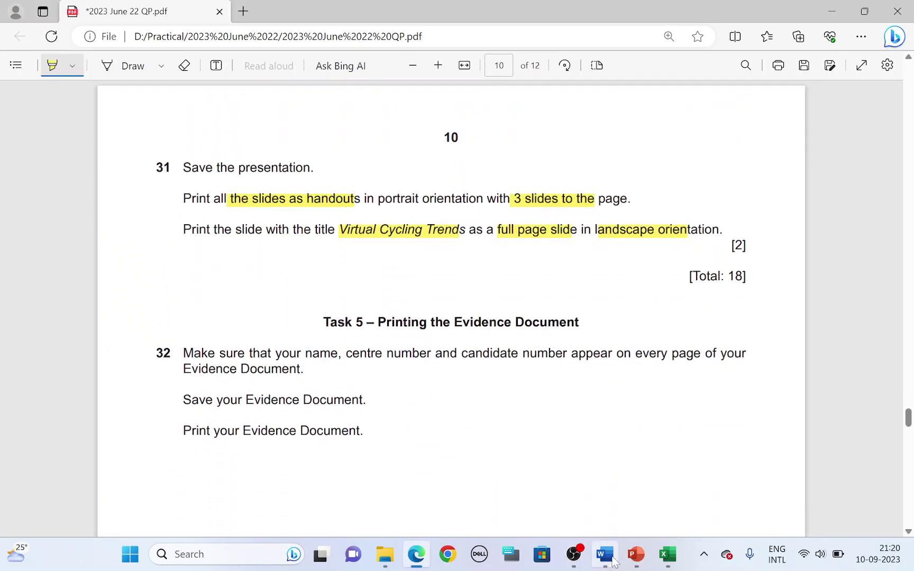
pyautogui.click(604, 553)
pyautogui.scroll(2, 255, 343)
pyautogui.scroll(-2, 254, 341)
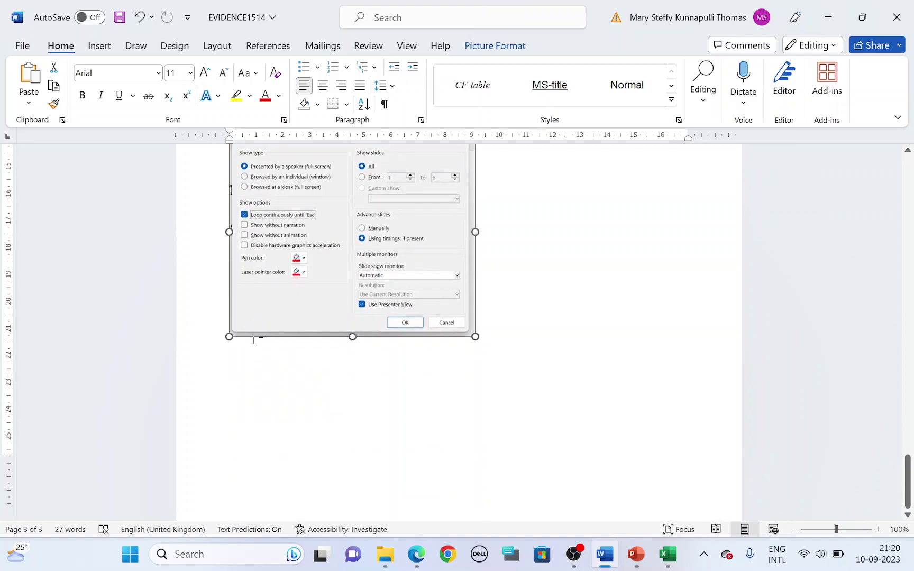
pyautogui.scroll(10, 254, 341)
pyautogui.scroll(12, 253, 341)
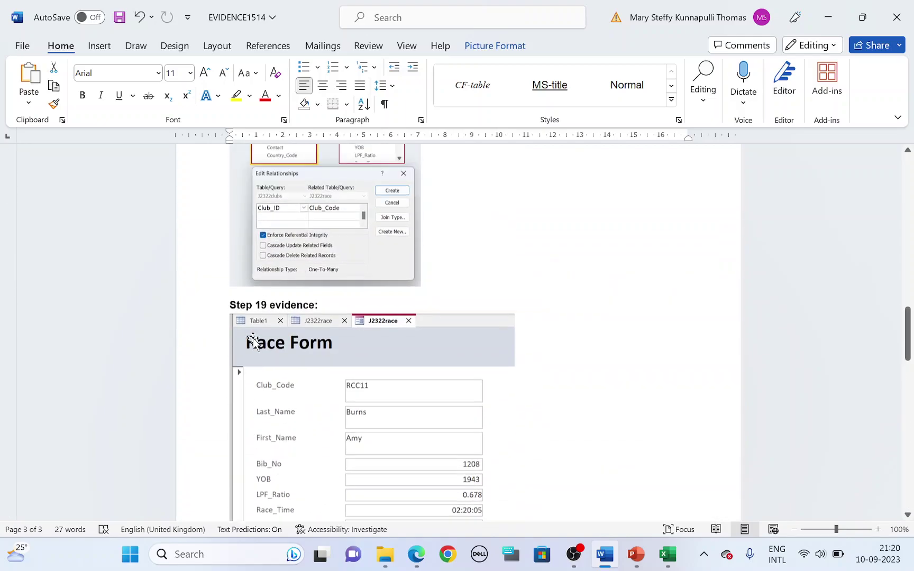
pyautogui.scroll(5, 253, 341)
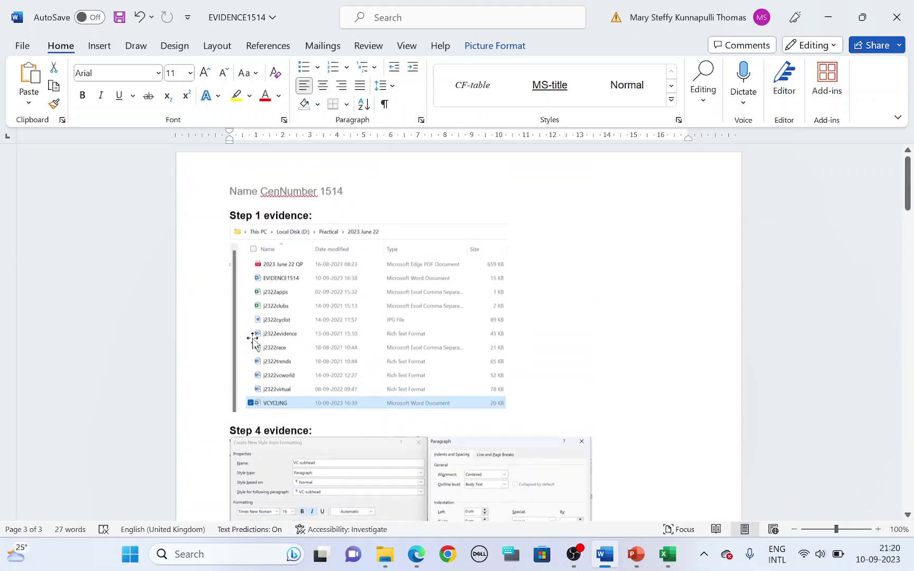
pyautogui.scroll(-7, 253, 341)
pyautogui.scroll(-3, 254, 341)
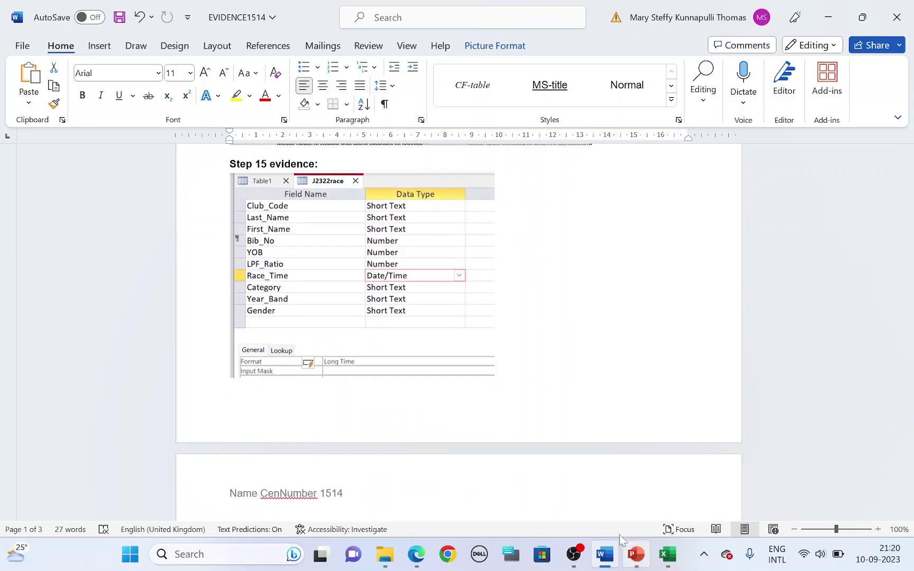
pyautogui.click(416, 554)
pyautogui.scroll(-3, 379, 399)
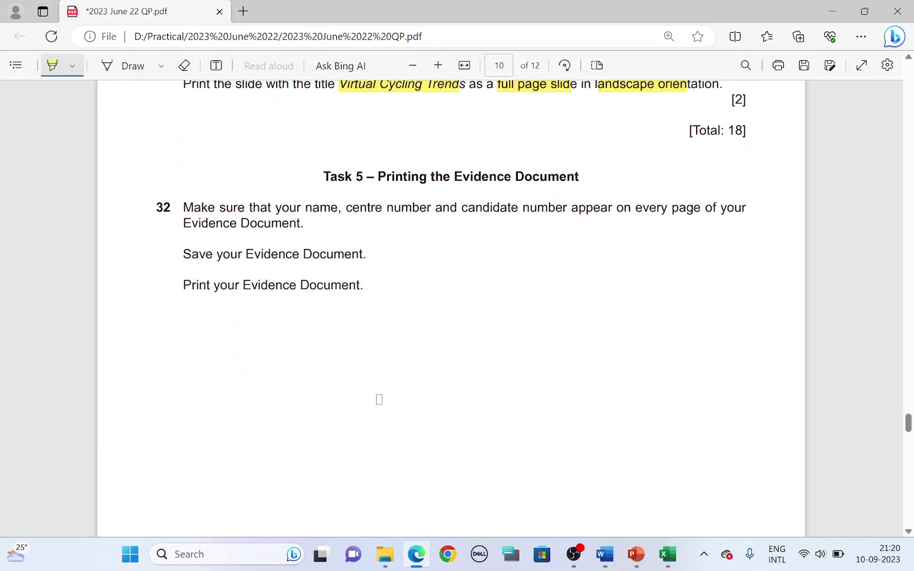